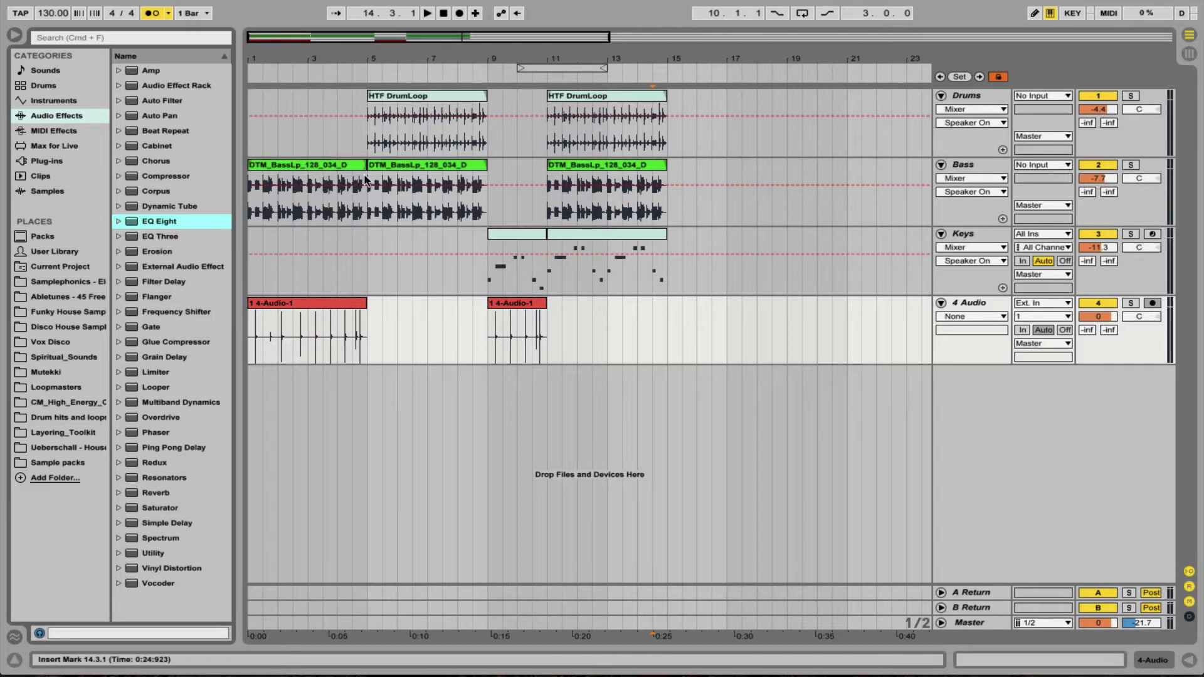
pyautogui.click(981, 165)
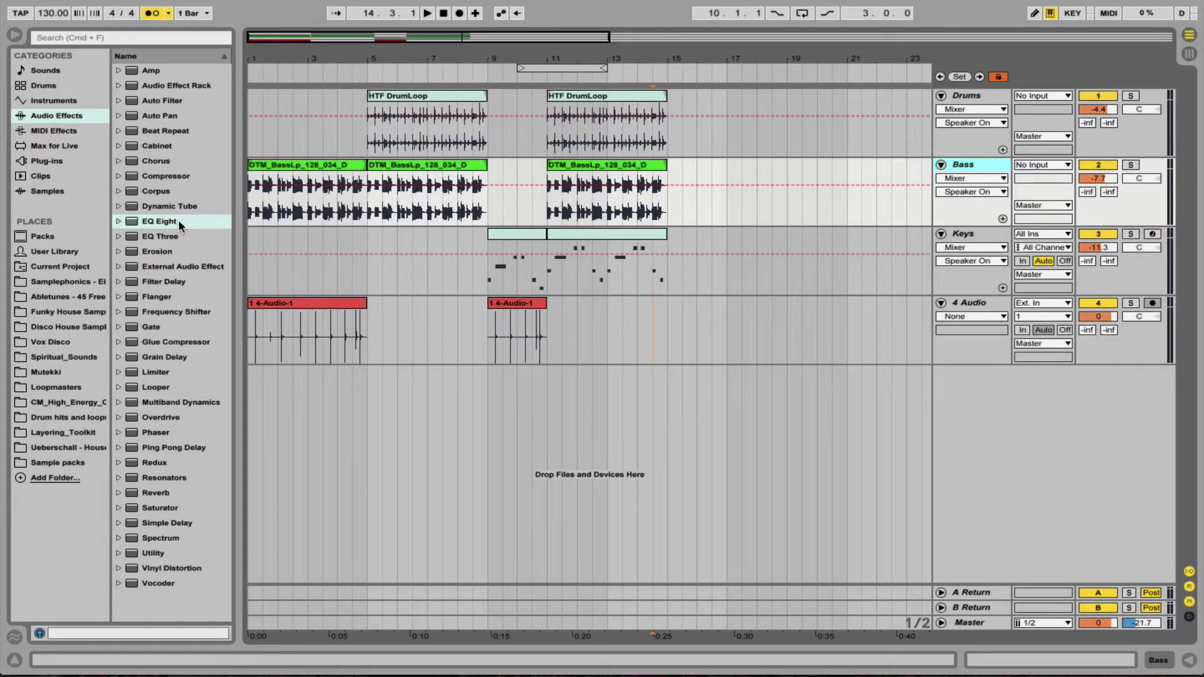
pyautogui.moveTo(168, 224); pyautogui.dragTo(300, 183)
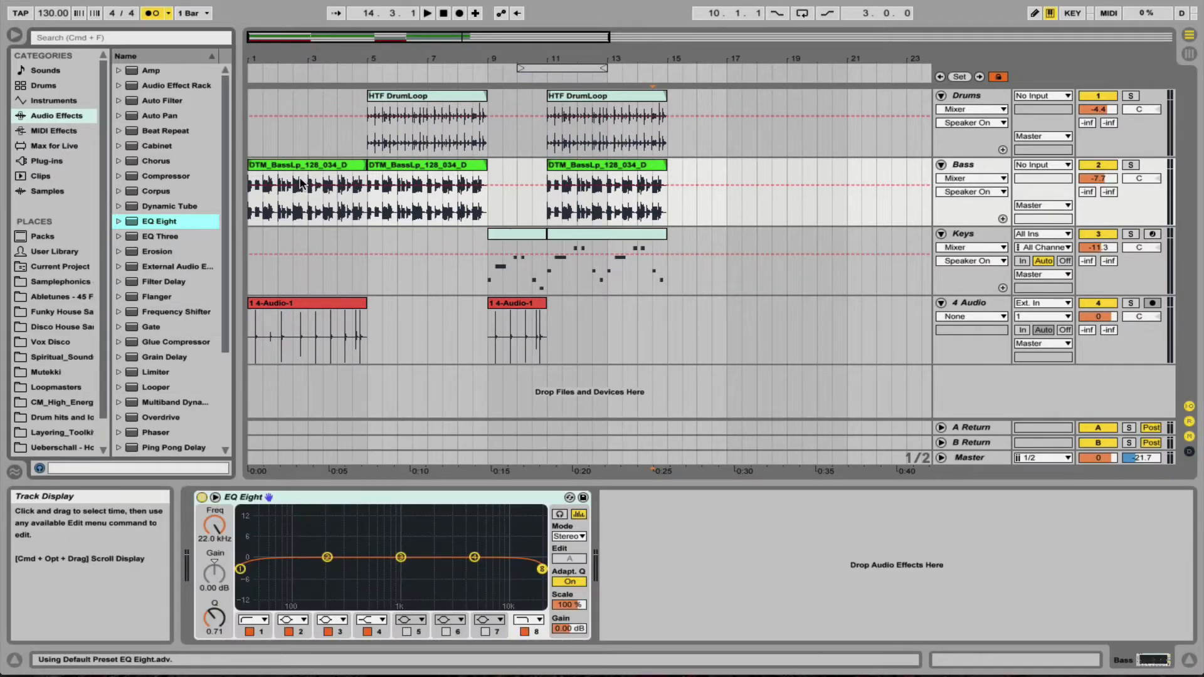
pyautogui.press('super+z')
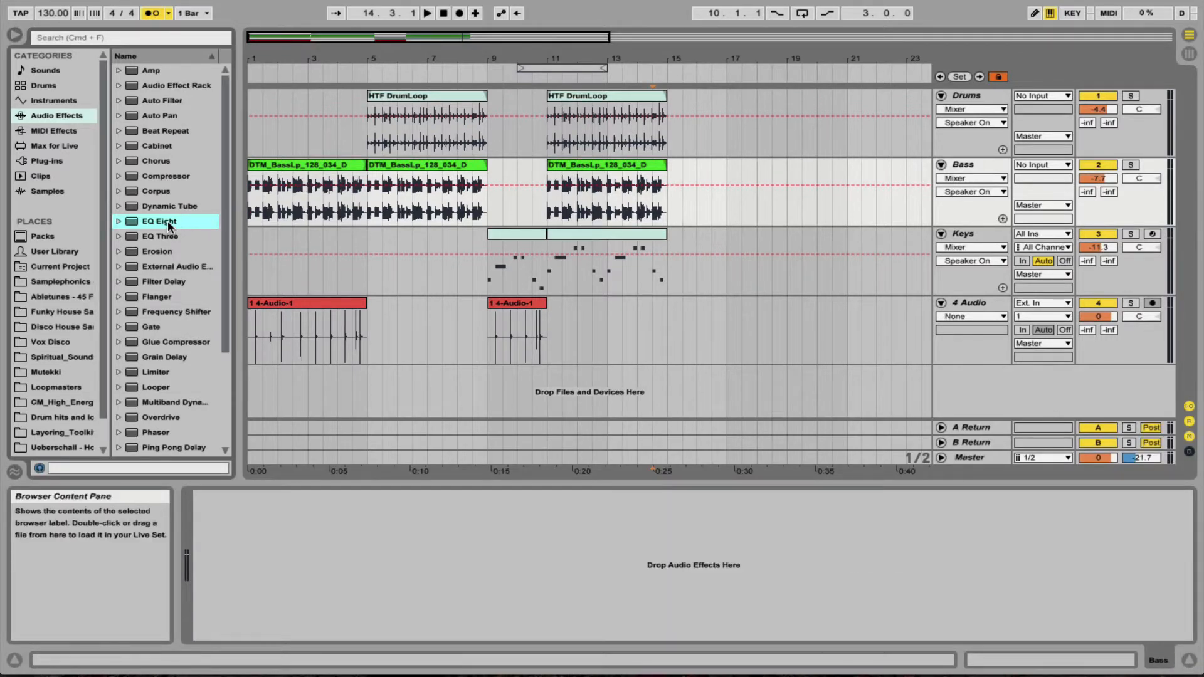
# Step: Load an EQ Eight onto the Bass track and expand its frequency display into the large main view
pyautogui.click(974, 165)
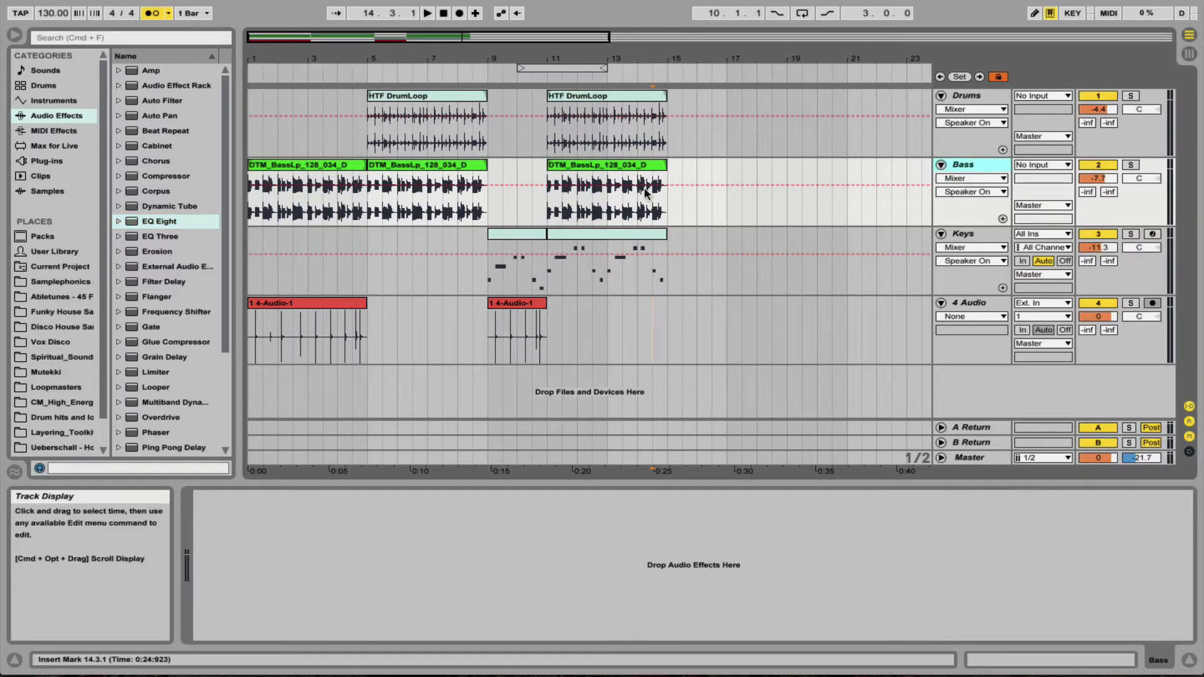
pyautogui.doubleClick(171, 219)
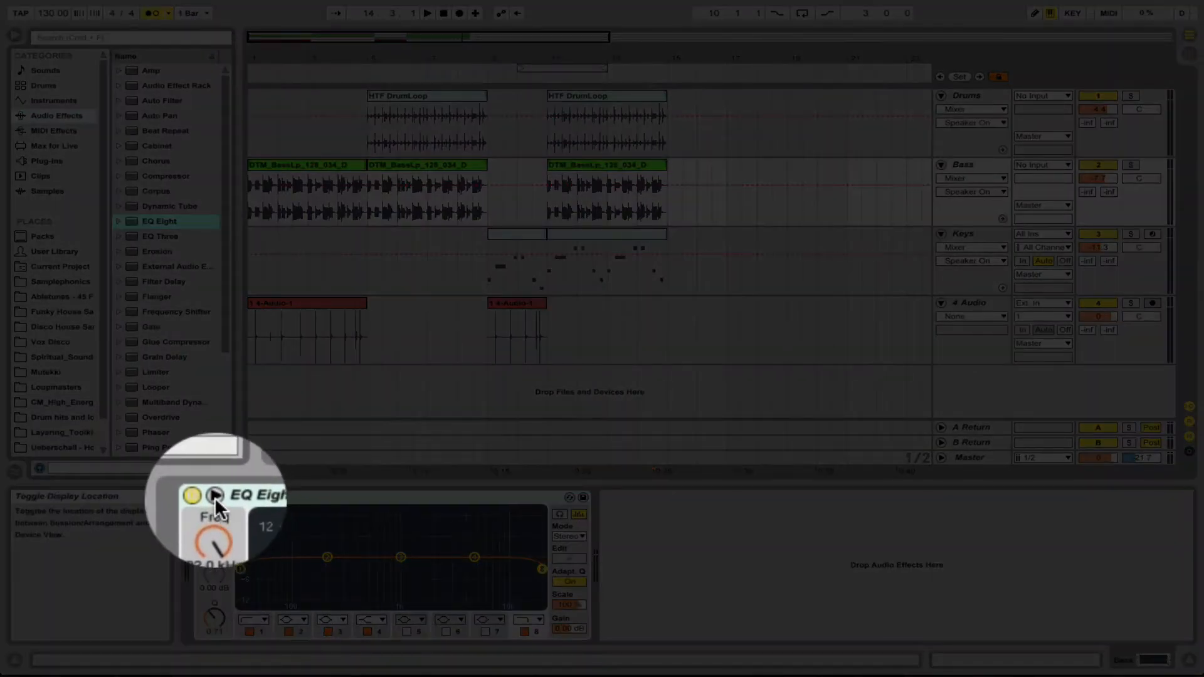
pyautogui.click(214, 498)
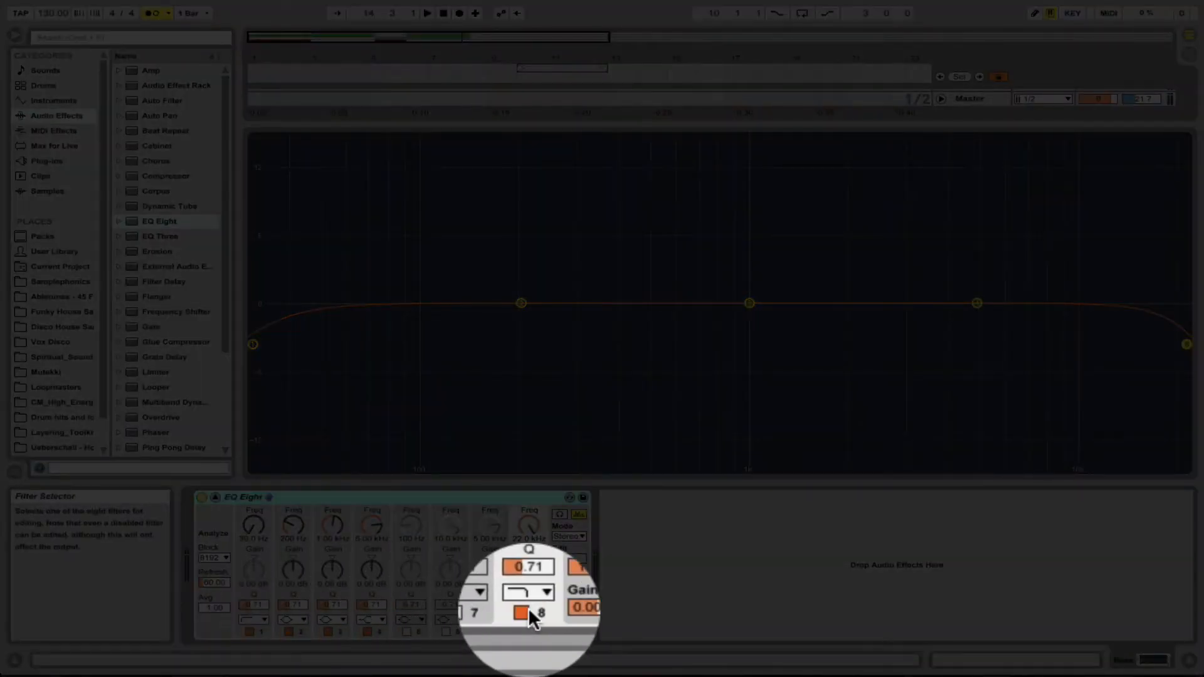
# Step: Turn off filter bands 8, 4, 3 and 2 in EQ Eight, leaving only band 1 active
pyautogui.click(525, 631)
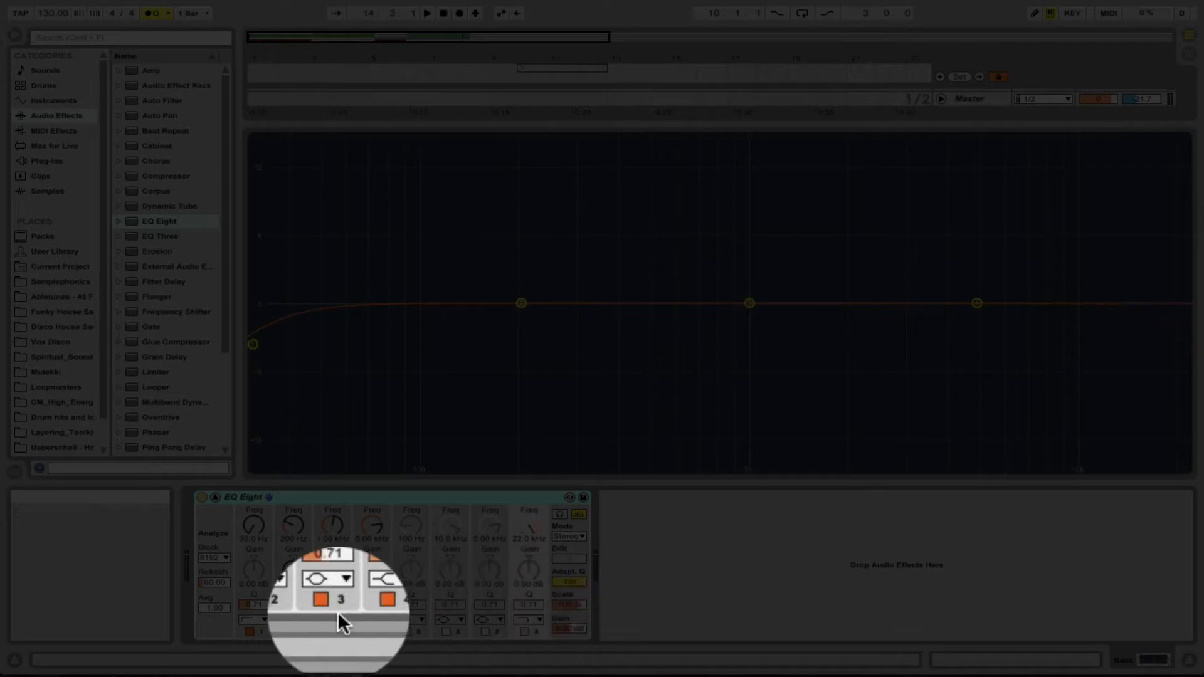
pyautogui.click(367, 632)
pyautogui.click(328, 631)
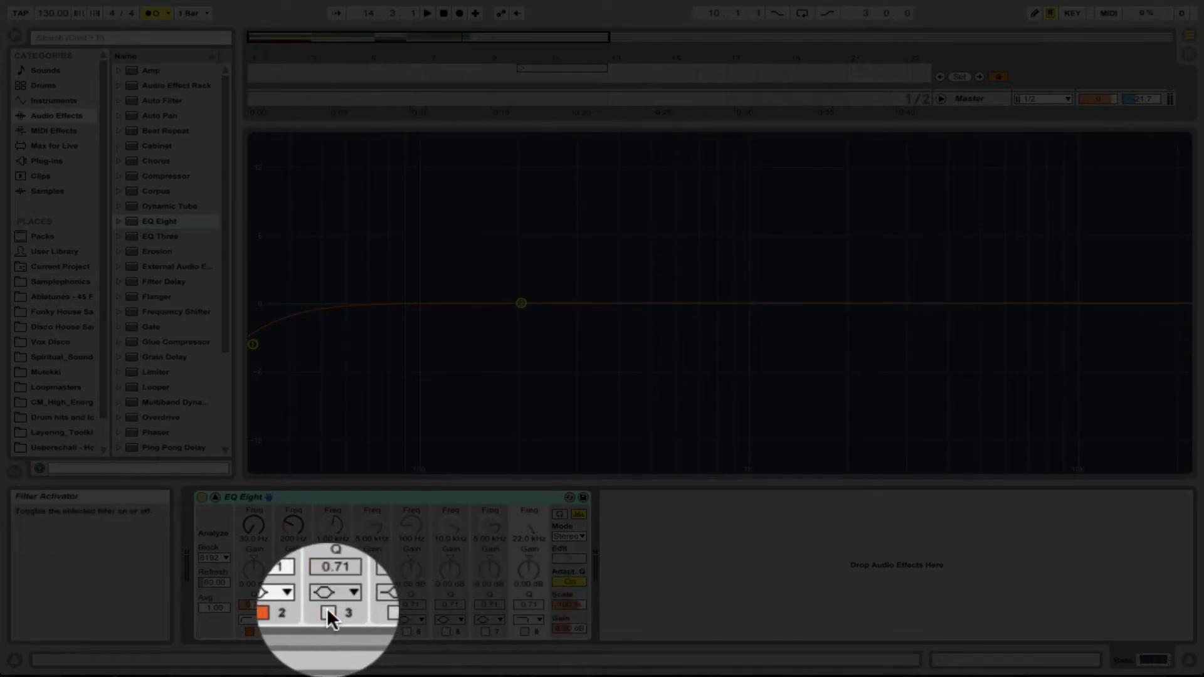
pyautogui.click(289, 630)
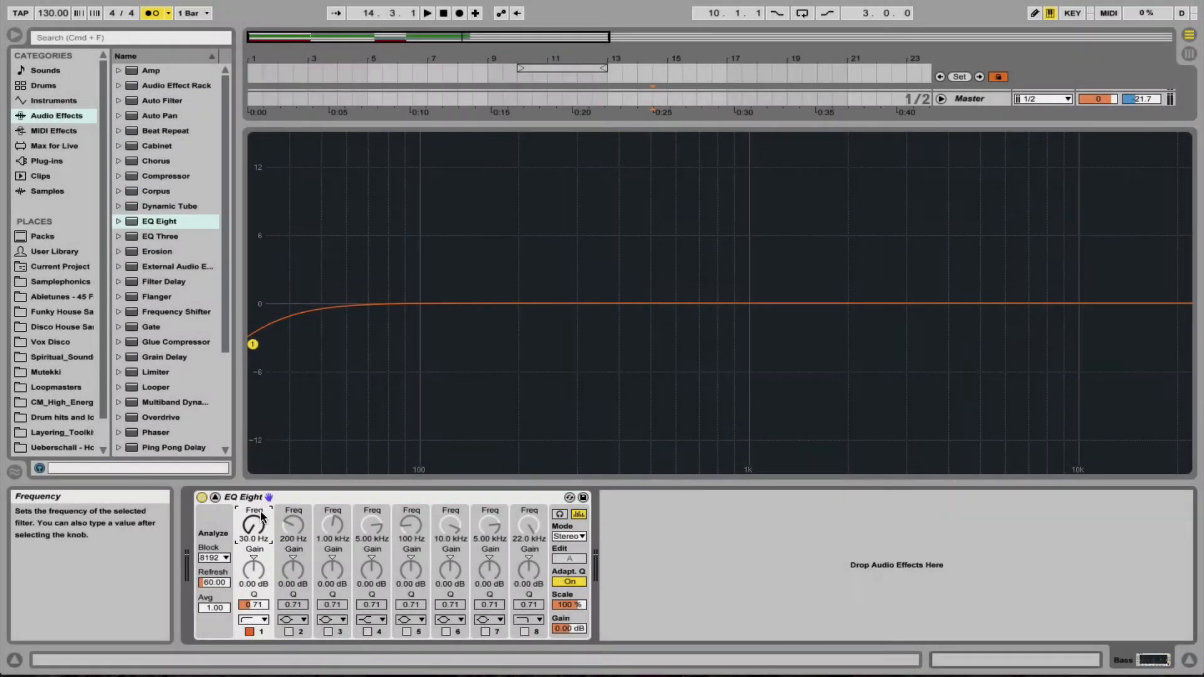
# Step: Keep band 1 as a low-cut filter and raise it to about 50.4 Hz with a Q of about 0.73
pyautogui.moveTo(253, 344); pyautogui.dragTo(317, 341)
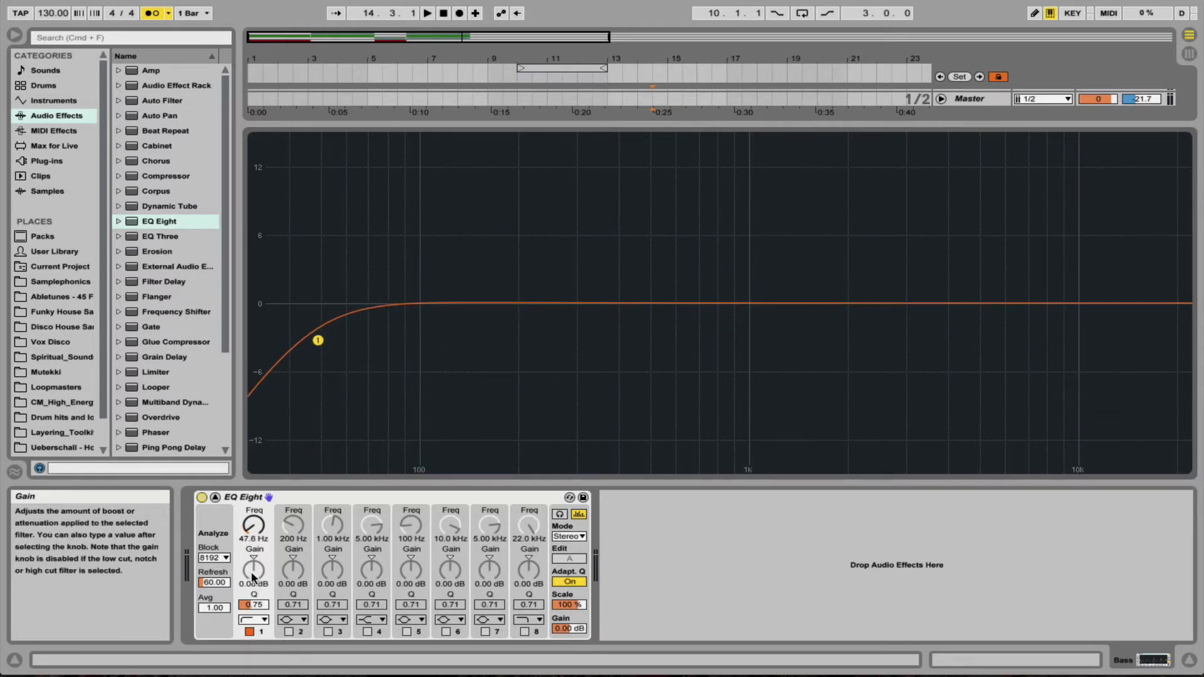
pyautogui.click(256, 620)
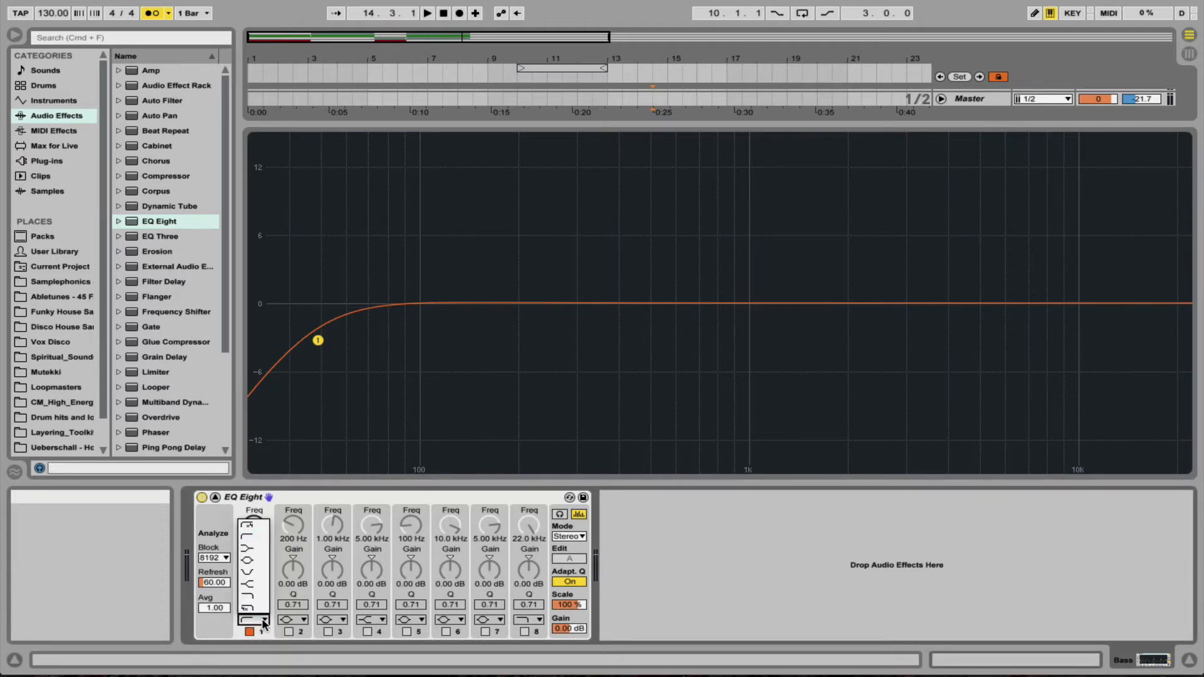
pyautogui.click(263, 623)
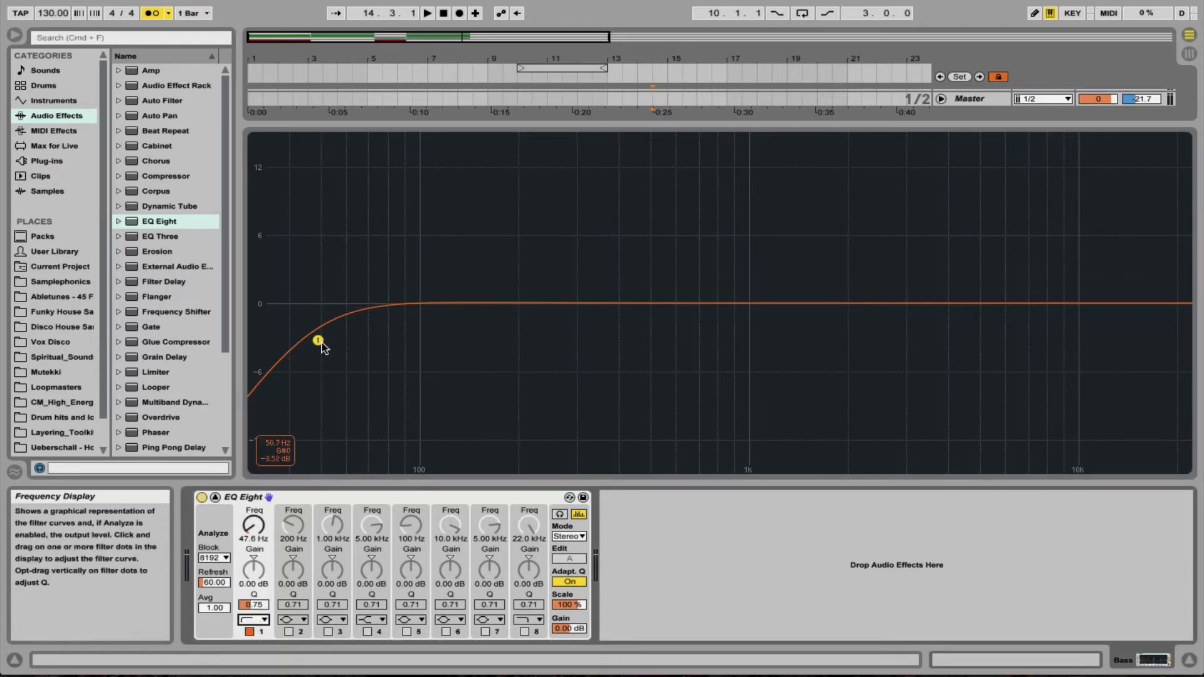
pyautogui.moveTo(319, 342)
pyautogui.mouseDown()
pyautogui.moveTo(502, 355)
pyautogui.moveTo(859, 333)
pyautogui.moveTo(327, 346)
pyautogui.mouseUp()
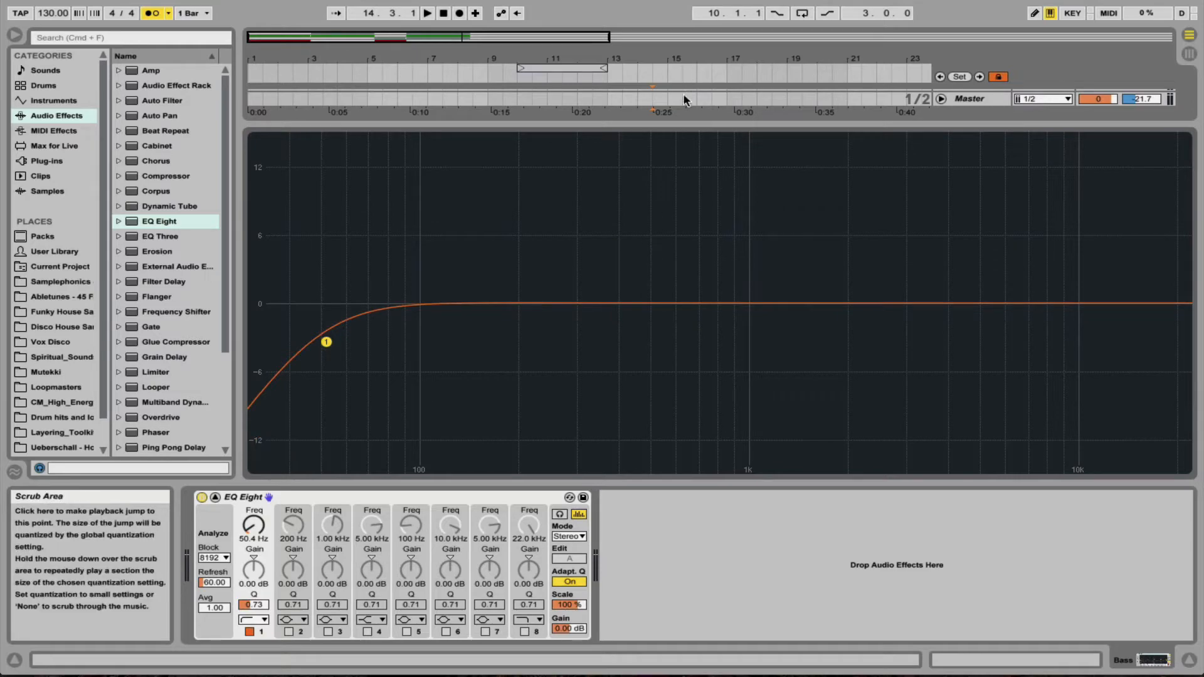
# Step: Return to the arrangement, solo the Bass track and play its first clip in a loop
pyautogui.click(685, 124)
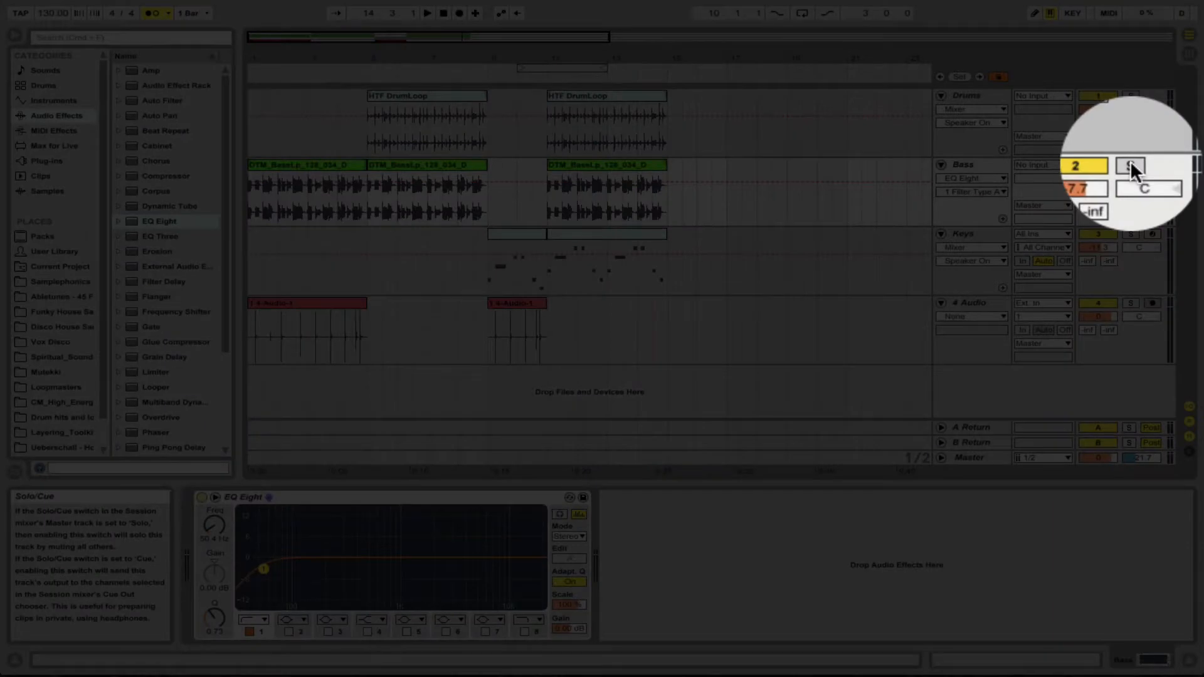
pyautogui.click(1130, 164)
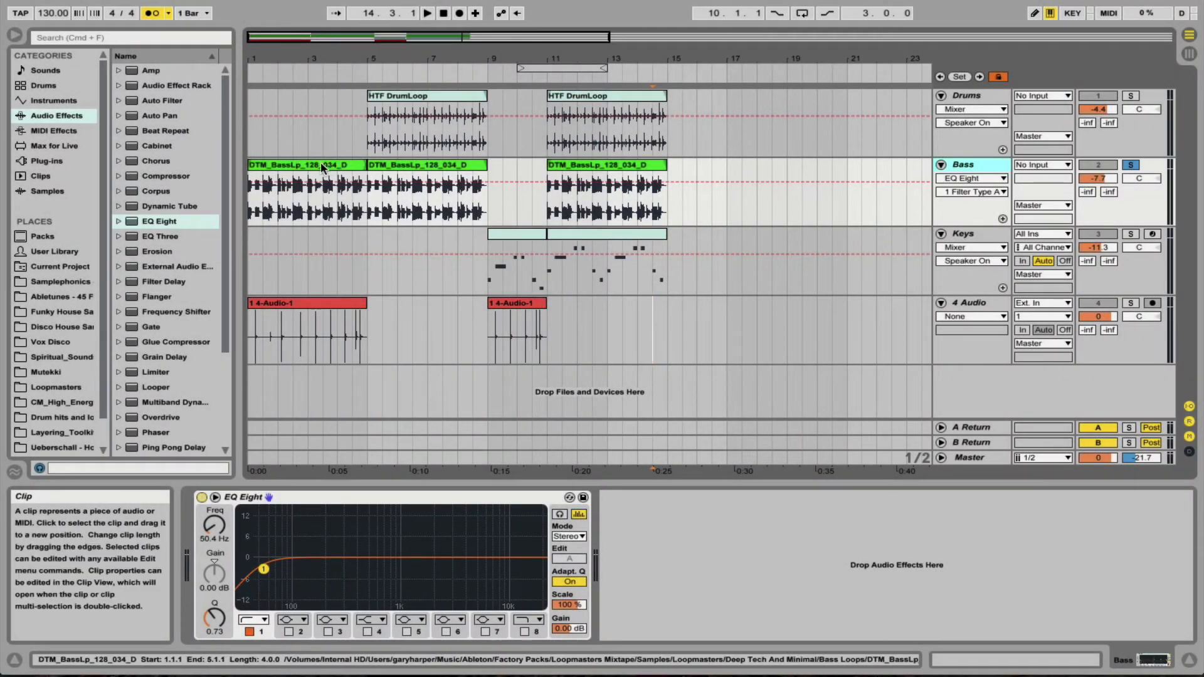
pyautogui.click(317, 168)
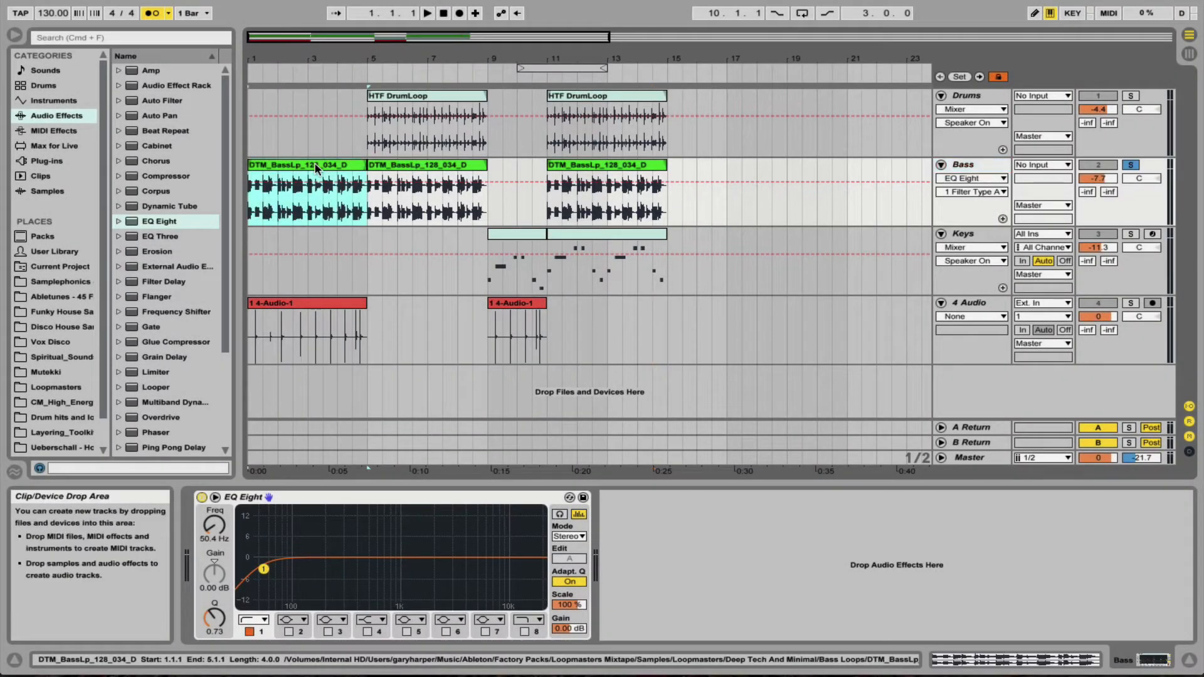
pyautogui.press('super+l')
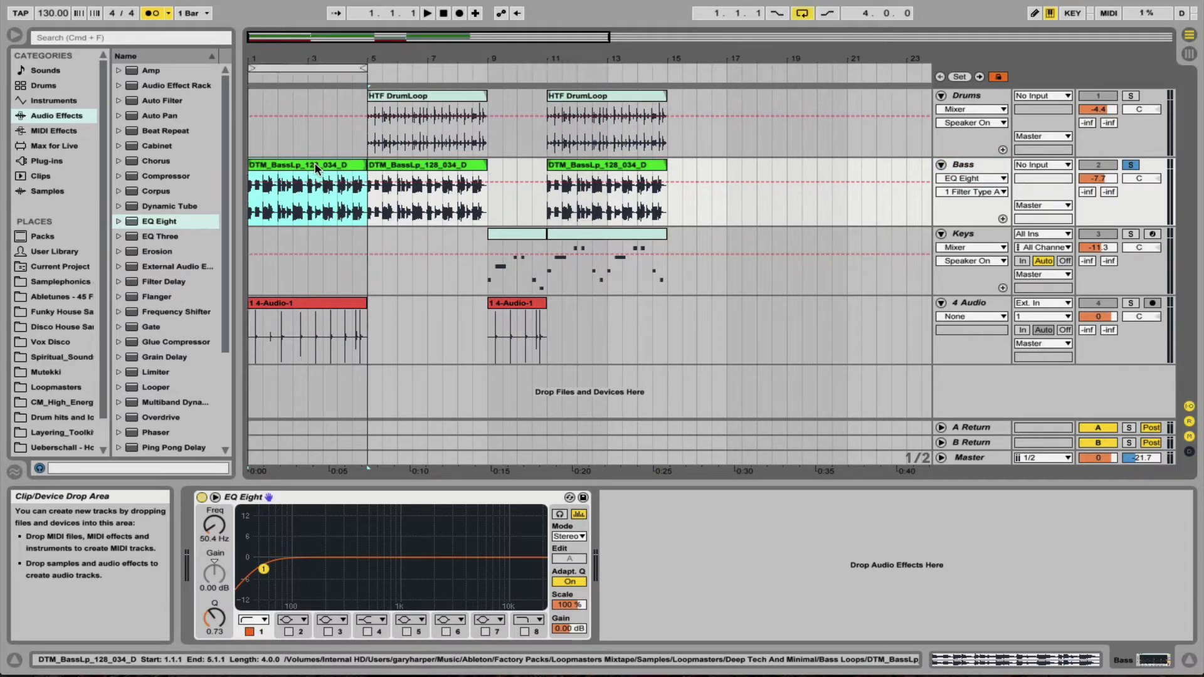
pyautogui.press('space')
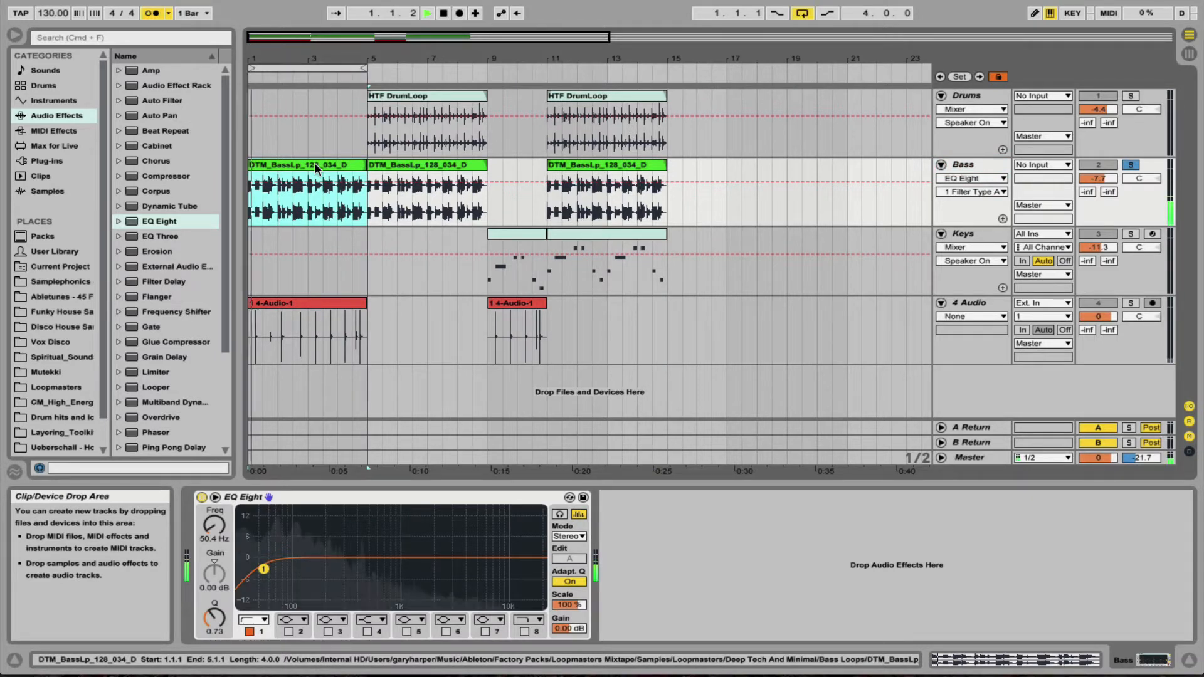
# Step: Turn off the metronome and sweep EQ Eight's band 1 low cut up to 134 Hz and back down to about 33.4 Hz
pyautogui.click(215, 497)
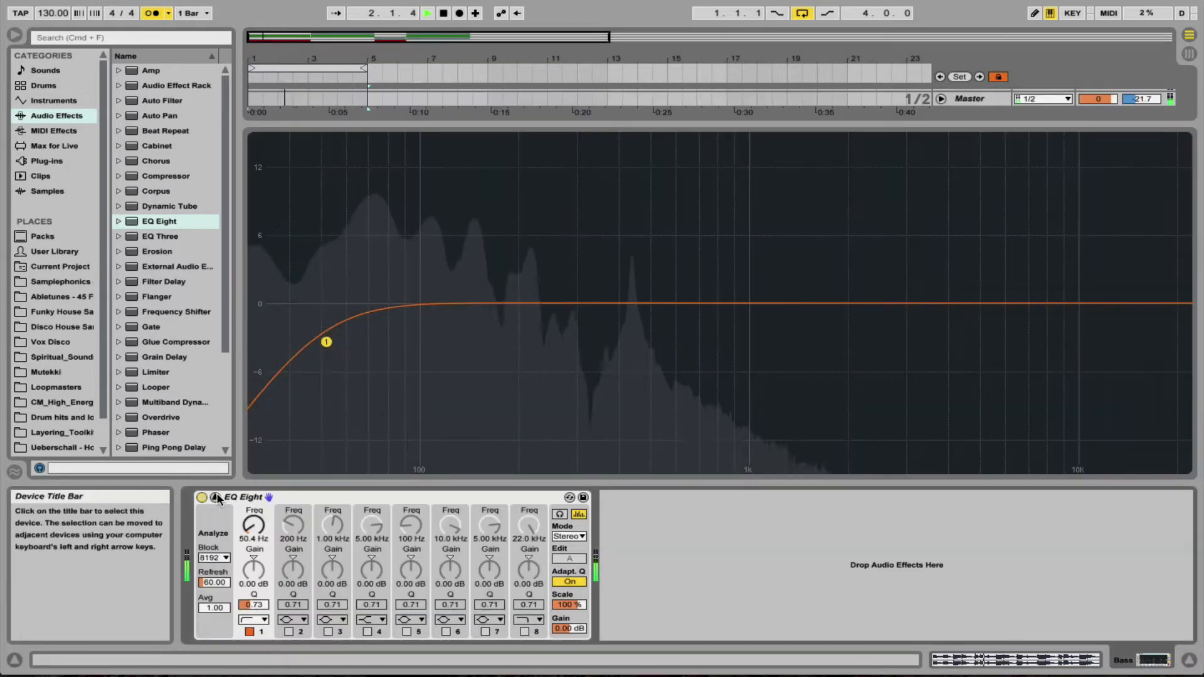
pyautogui.moveTo(326, 342); pyautogui.dragTo(464, 320)
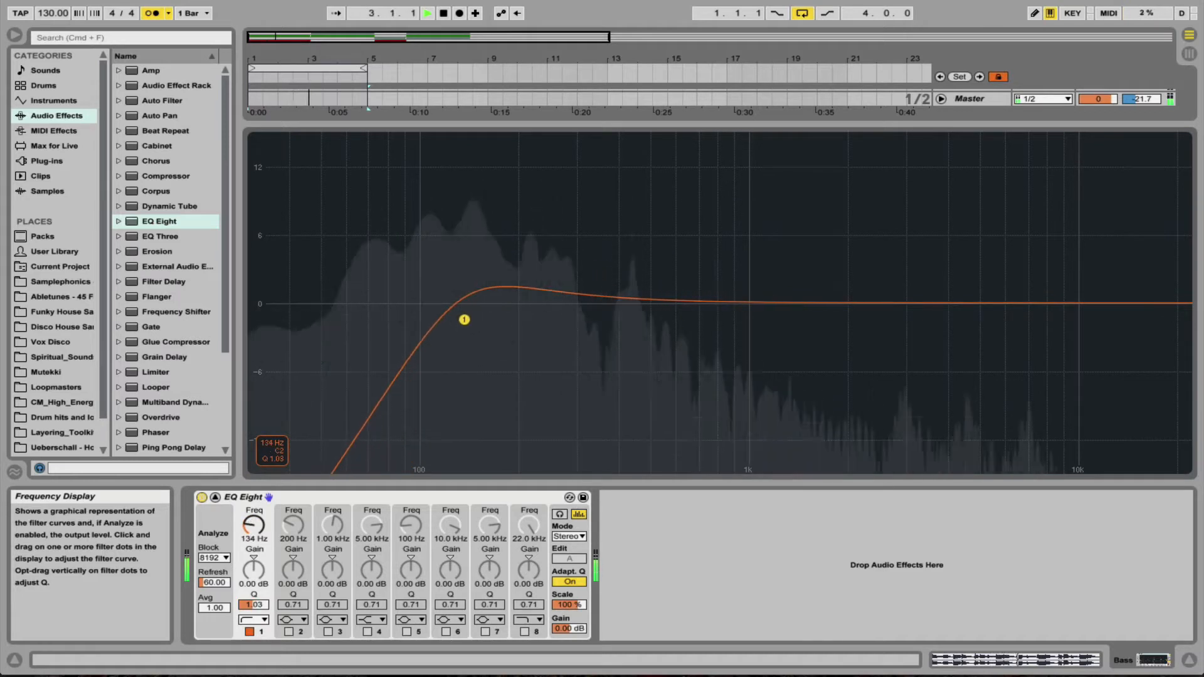
pyautogui.click(157, 10)
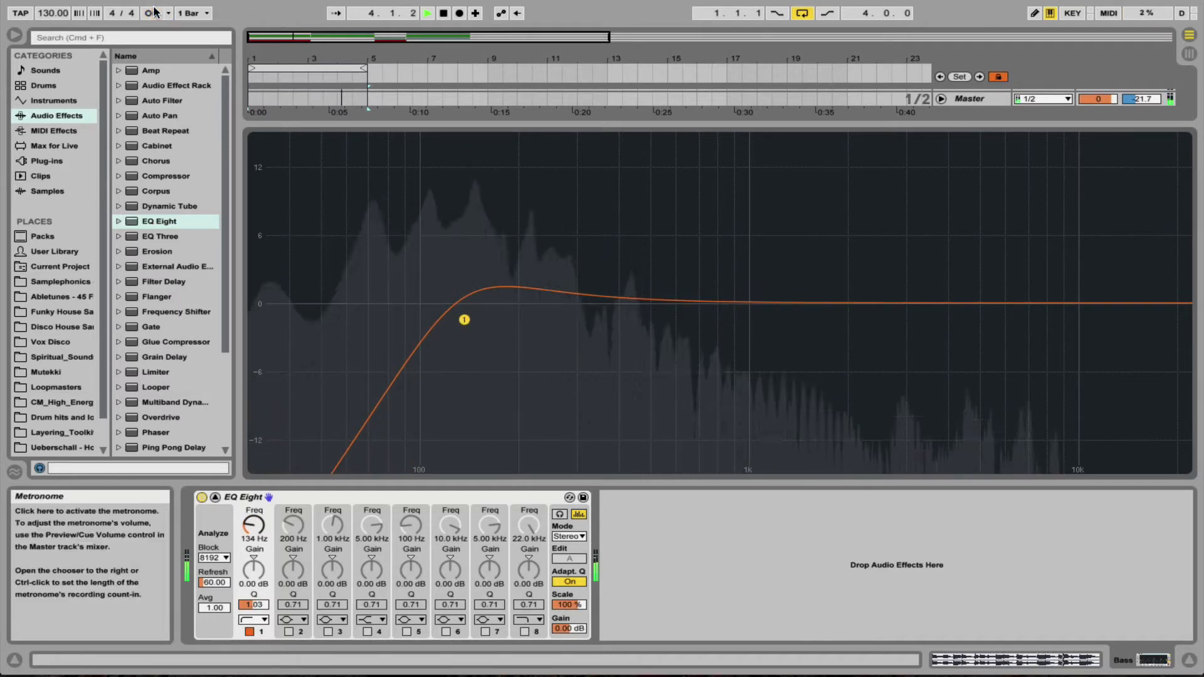
pyautogui.moveTo(464, 320); pyautogui.dragTo(268, 339)
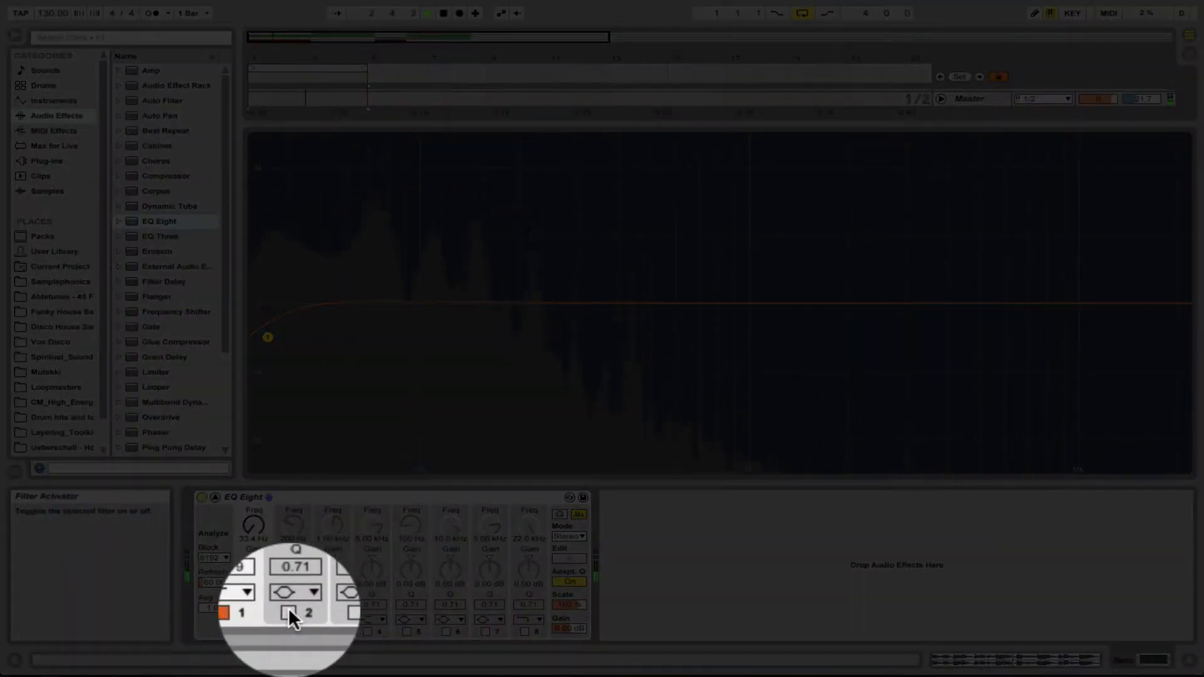
# Step: Turn on EQ Eight's band 2 with the bell filter type
pyautogui.click(288, 612)
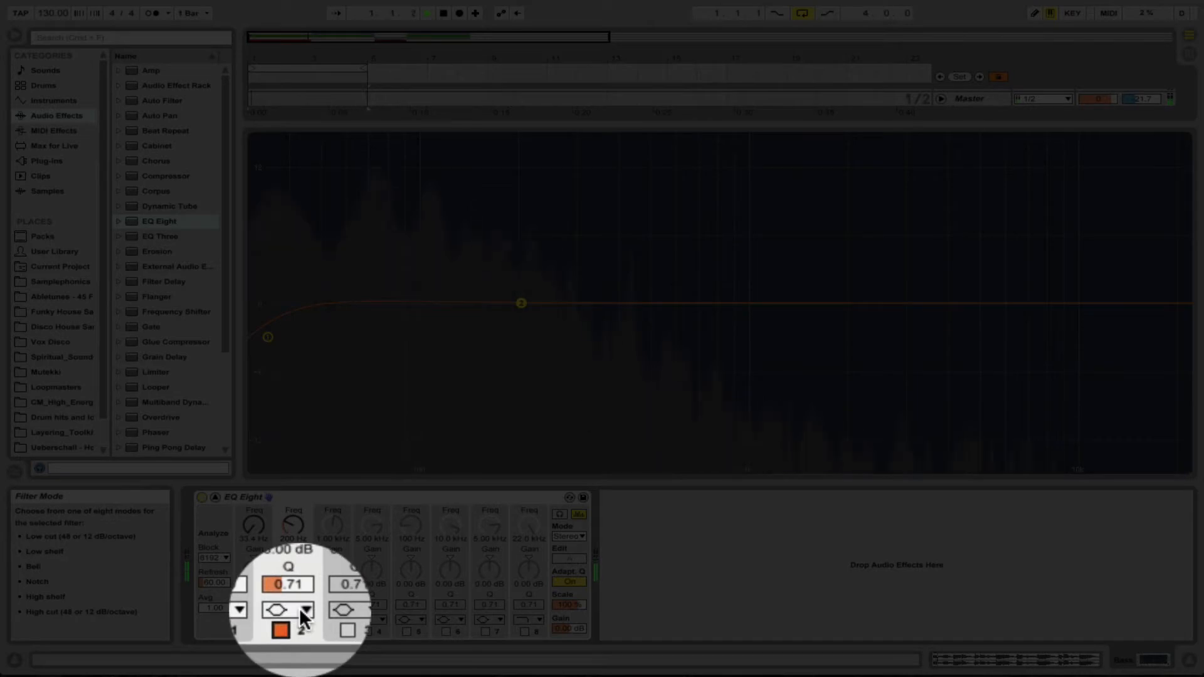
pyautogui.click(299, 607)
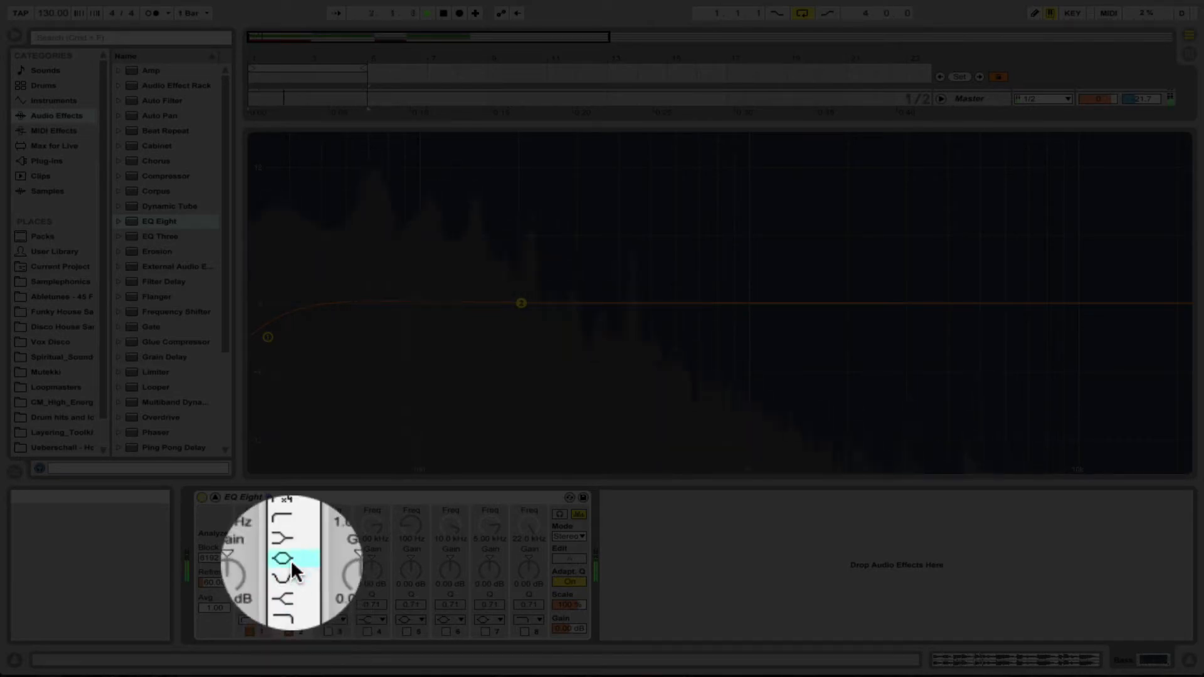
pyautogui.click(291, 559)
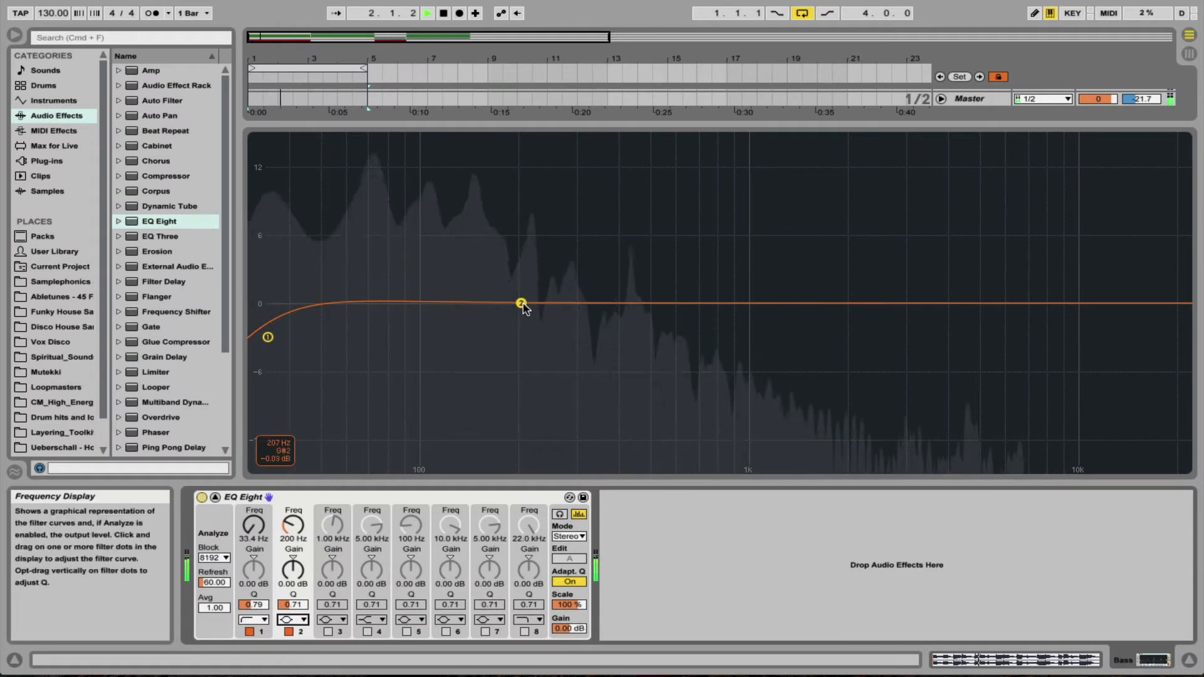
# Step: Shape band 2 into a narrow cut at about 246 Hz with -7.89 dB gain and a Q of 6.80
pyautogui.moveTo(521, 304); pyautogui.dragTo(549, 356)
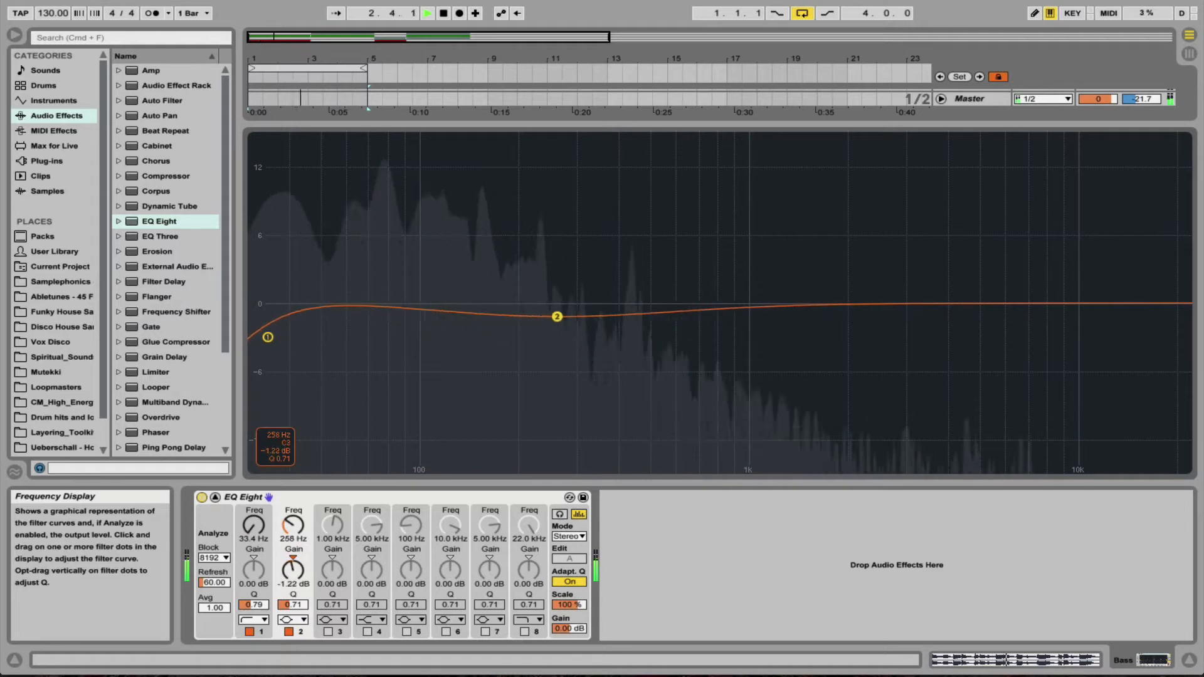
pyautogui.moveTo(559, 348); pyautogui.dragTo(559, 388)
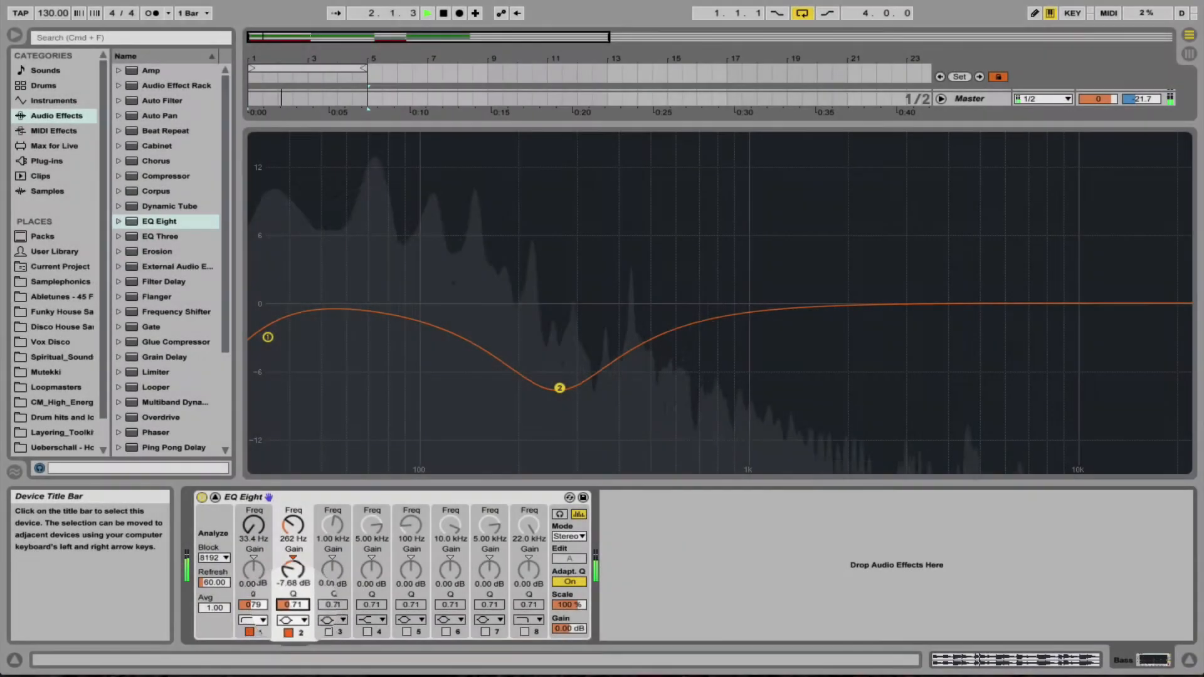
pyautogui.moveTo(292, 603); pyautogui.dragTo(292, 544)
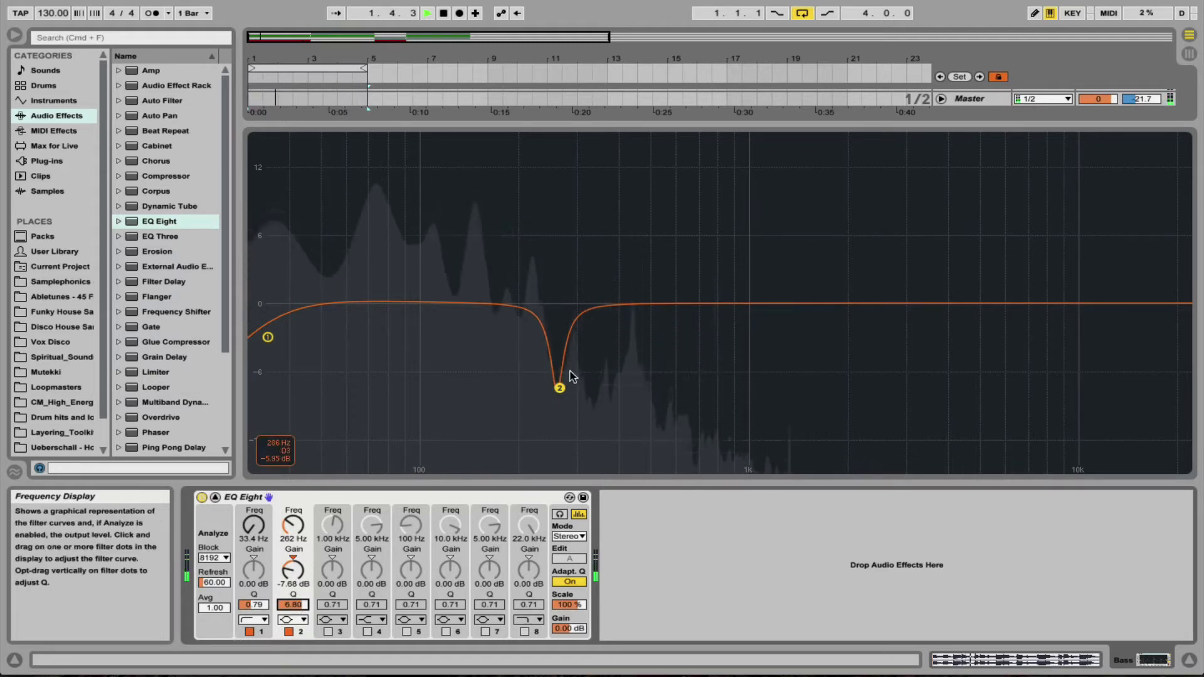
pyautogui.moveTo(572, 387)
pyautogui.mouseDown()
pyautogui.moveTo(399, 380)
pyautogui.moveTo(578, 422)
pyautogui.moveTo(613, 449)
pyautogui.moveTo(535, 430)
pyautogui.moveTo(491, 395)
pyautogui.moveTo(551, 390)
pyautogui.mouseUp()
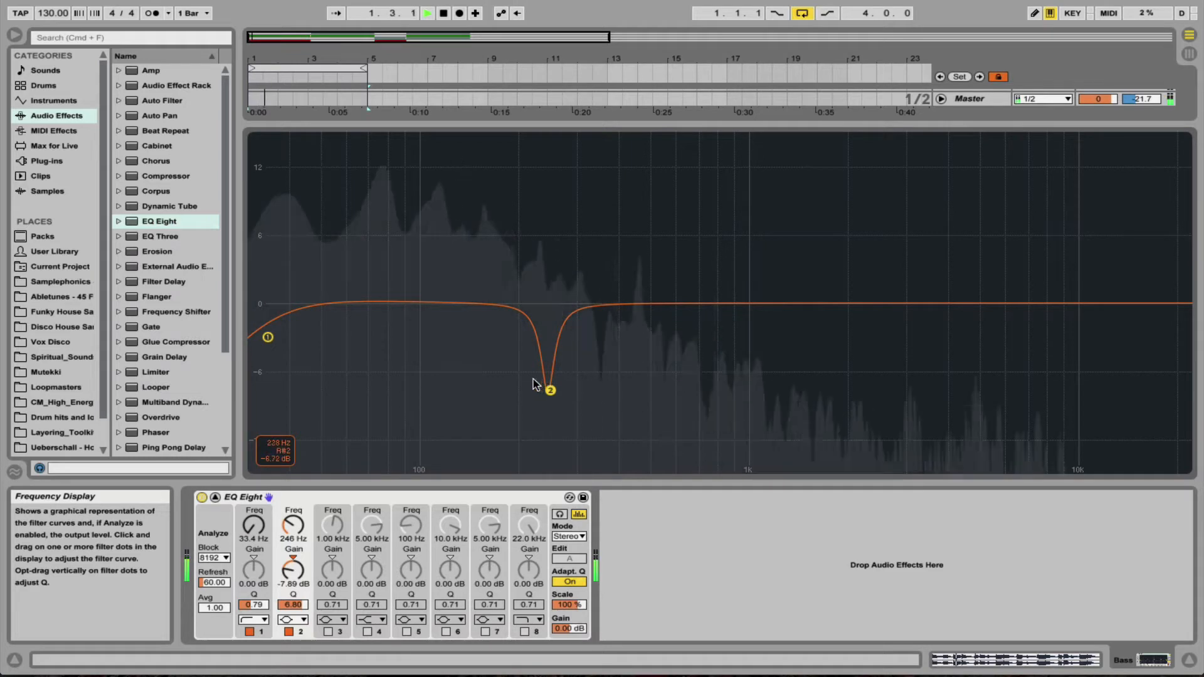
# Step: Turn off band 2 and enable band 8 as a high cut at about 3.81 kHz with a Q of 0.80
pyautogui.click(289, 632)
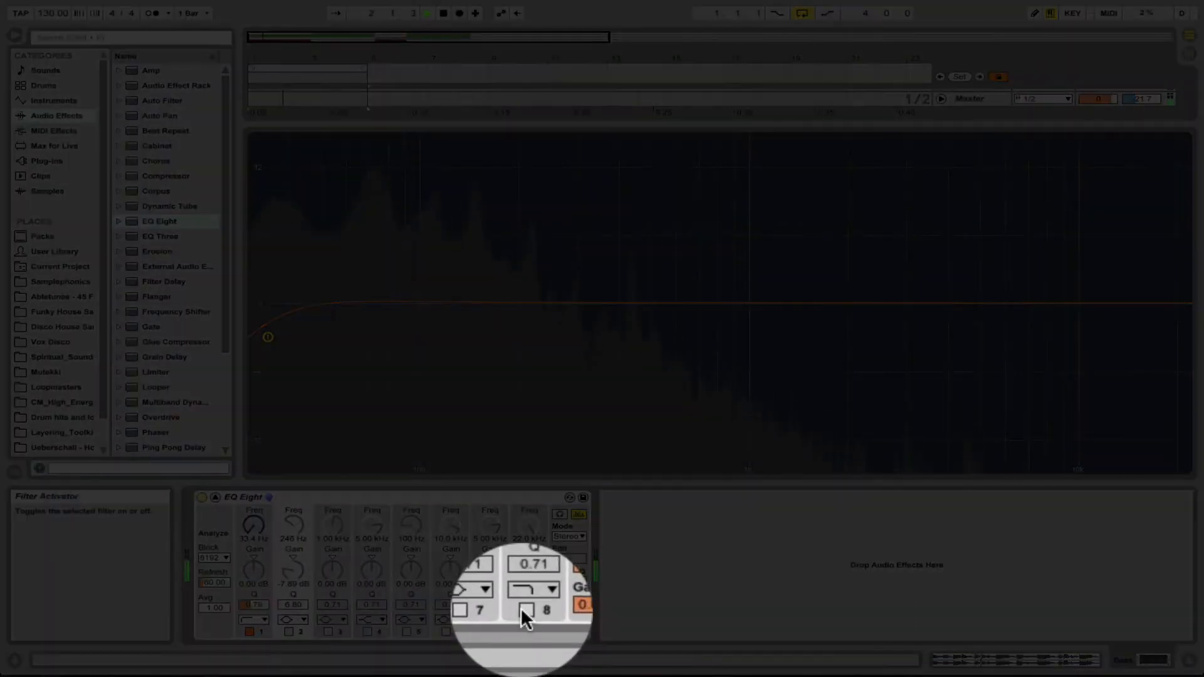
pyautogui.click(525, 631)
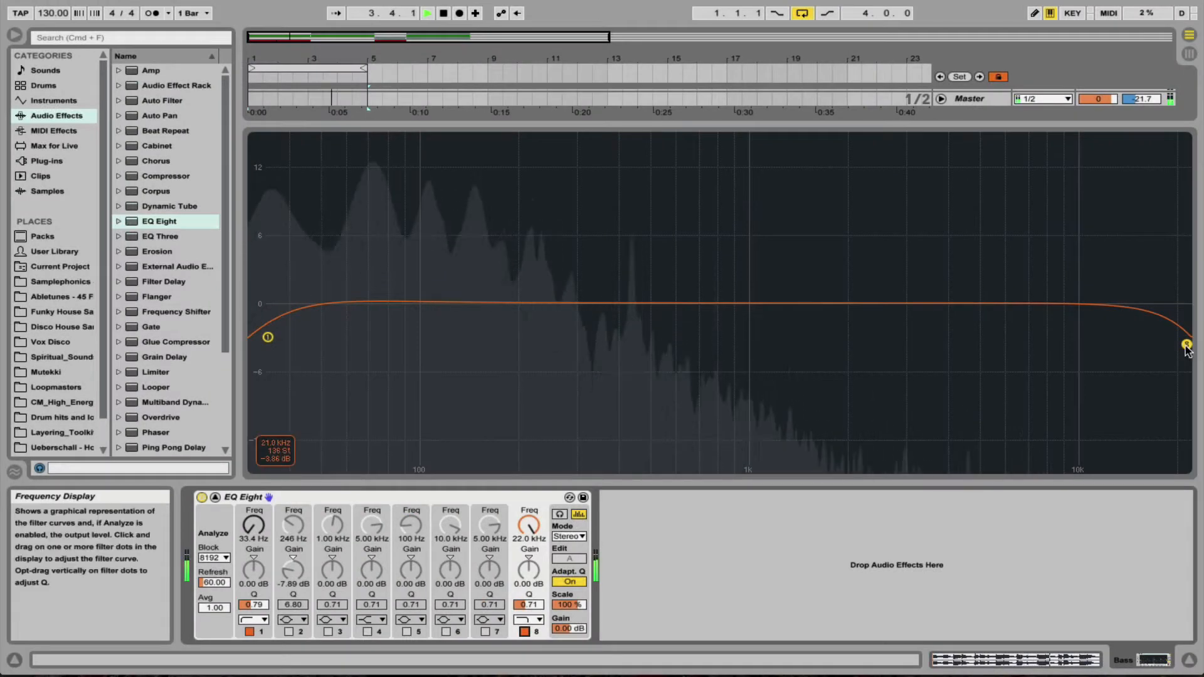
pyautogui.moveTo(1185, 345); pyautogui.dragTo(976, 348)
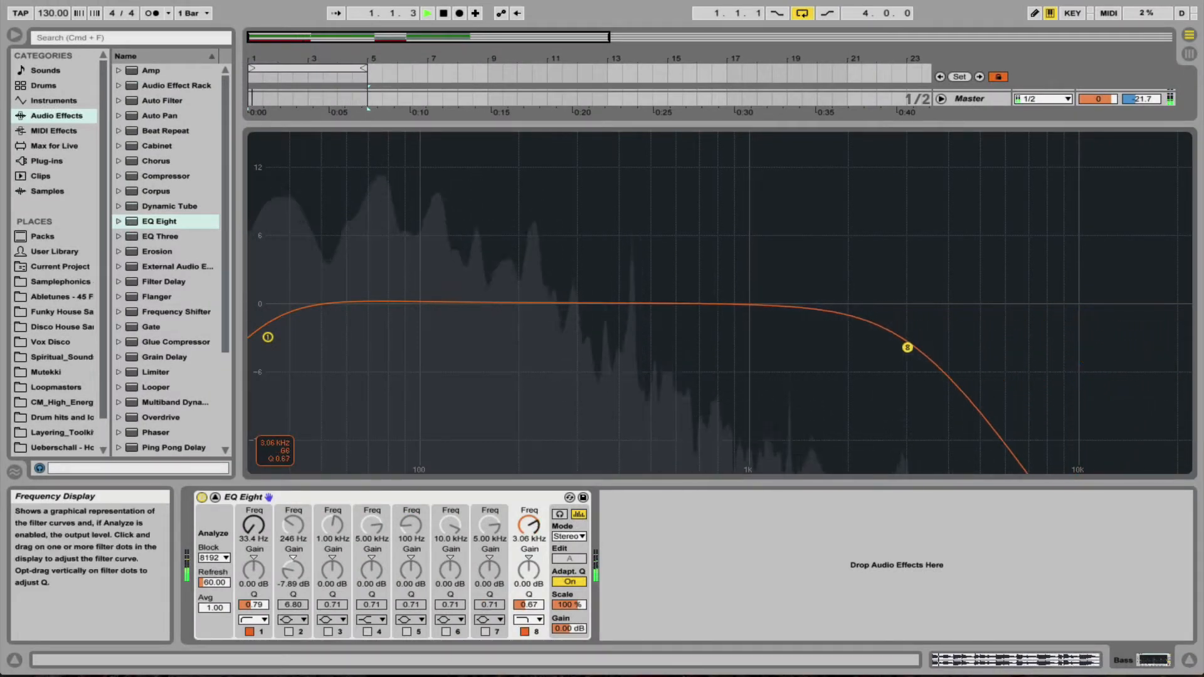
pyautogui.moveTo(864, 348); pyautogui.dragTo(938, 337)
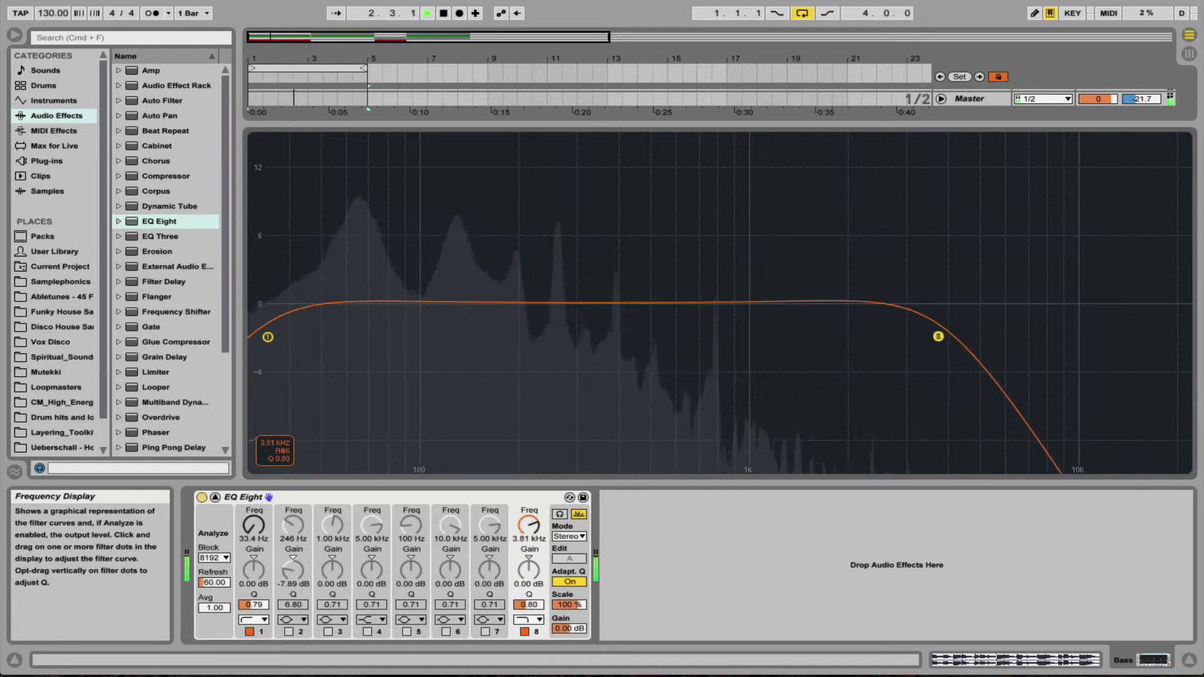
# Step: Turn band 2 back on and change its filter type to high cut
pyautogui.click(290, 631)
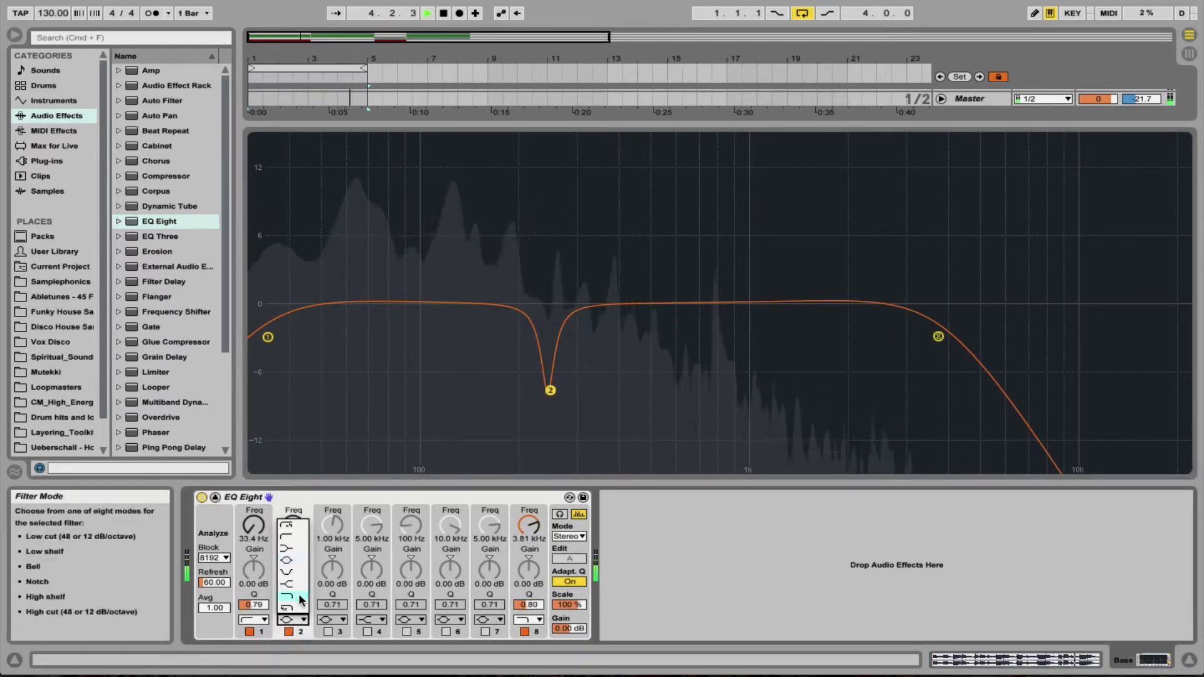
pyautogui.click(299, 598)
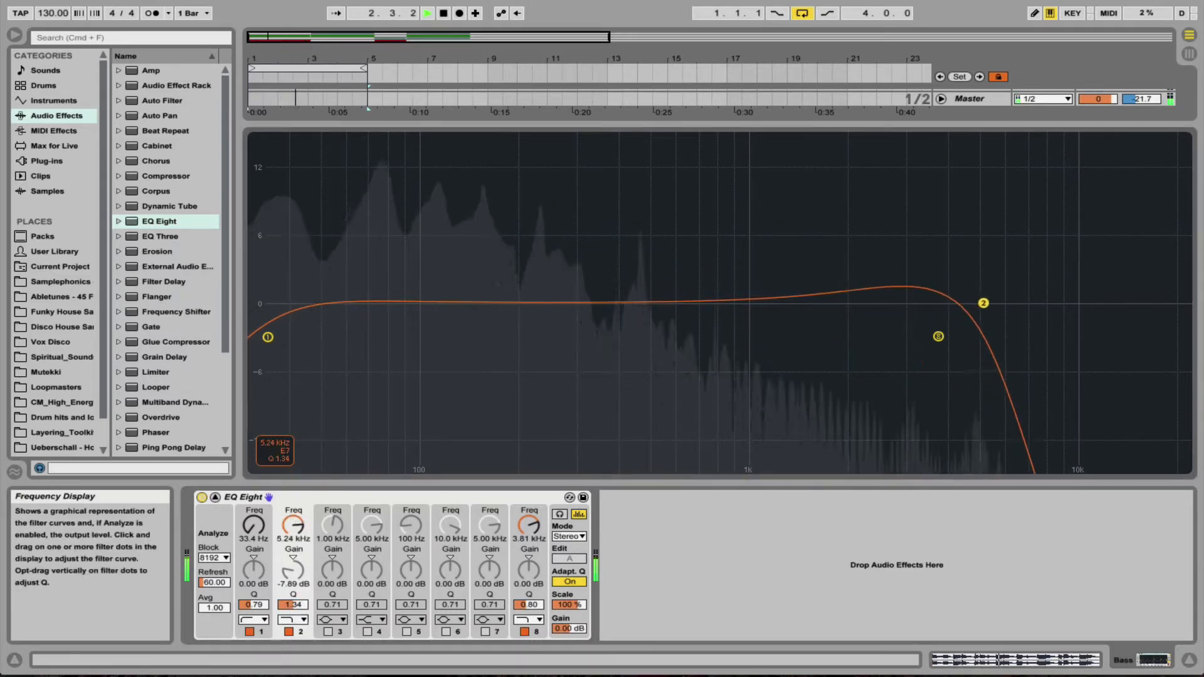
# Step: Turn off band 8 and shape band 2's high cut at about 2.59 kHz with a Q of 0.75
pyautogui.moveTo(1061, 340); pyautogui.dragTo(1030, 333)
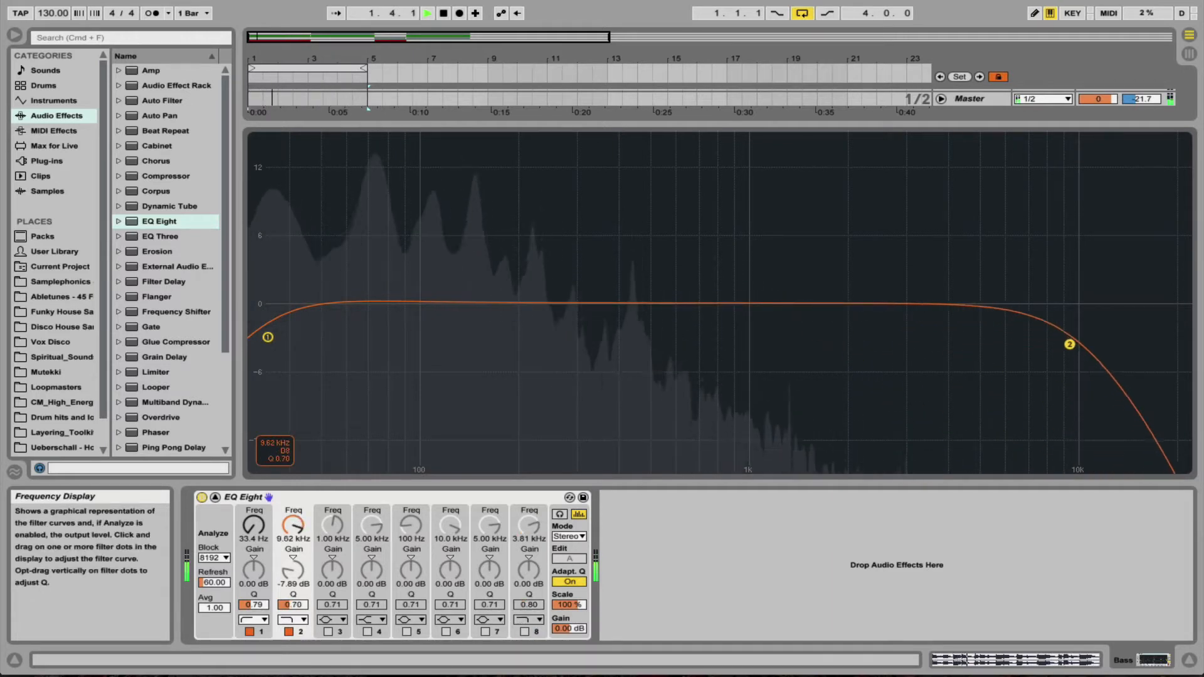
pyautogui.moveTo(1070, 344); pyautogui.dragTo(1100, 339)
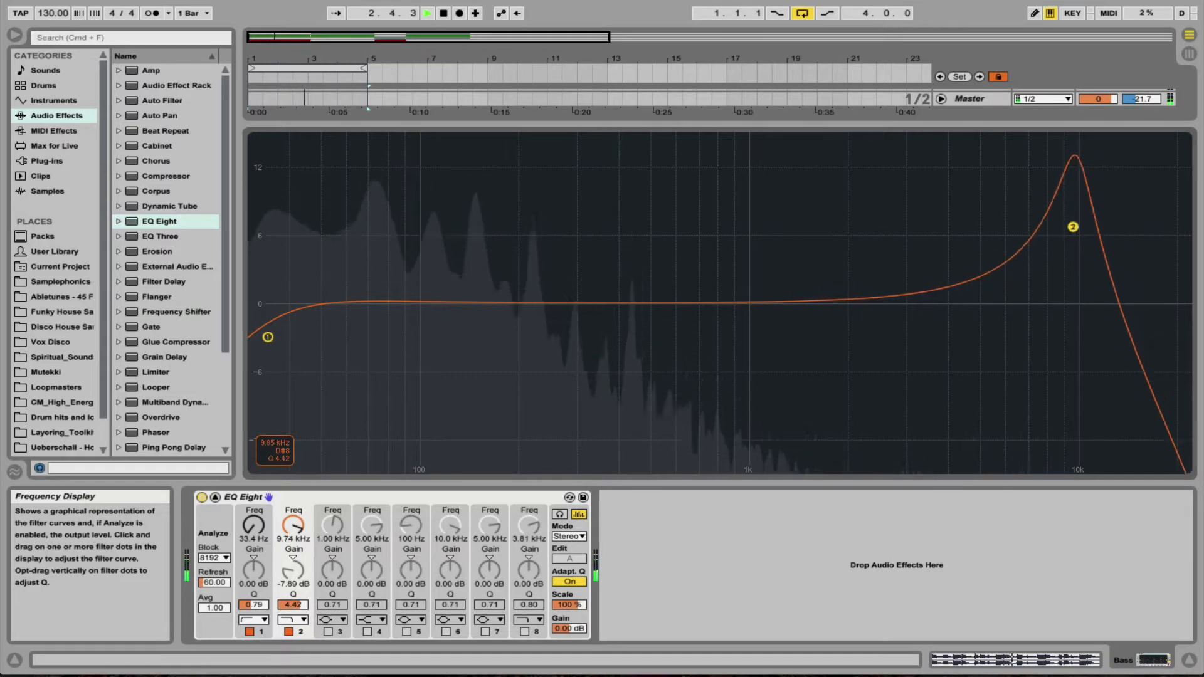
pyautogui.moveTo(1073, 227); pyautogui.dragTo(1147, 340)
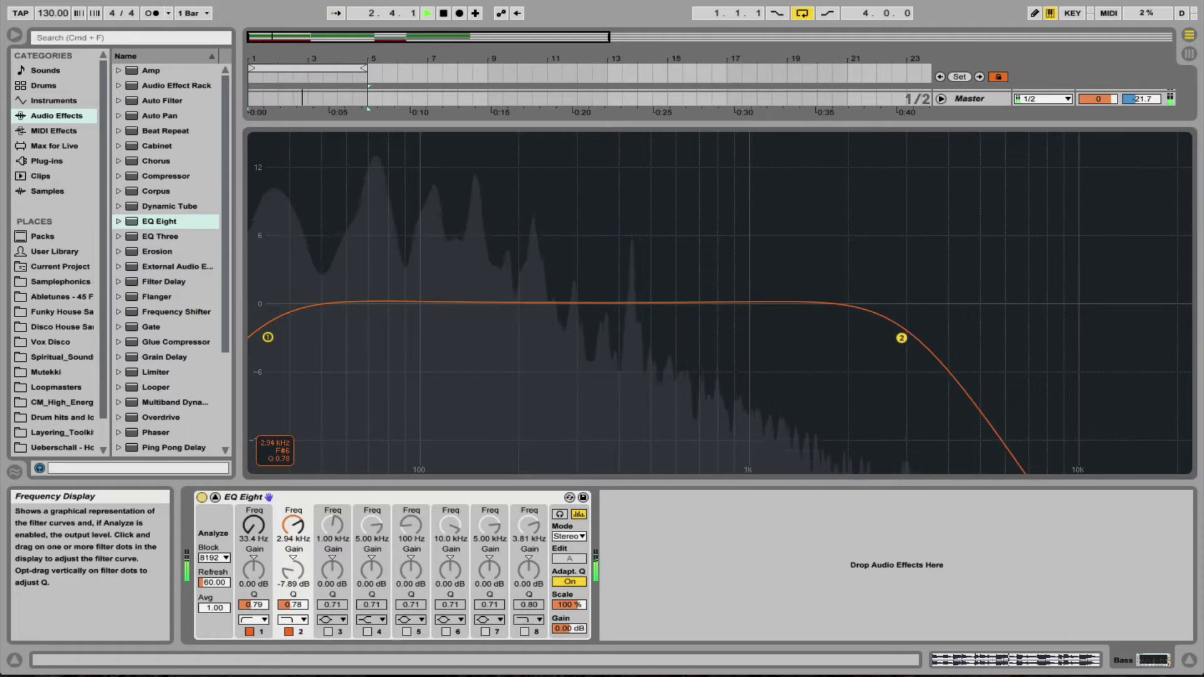
pyautogui.moveTo(901, 338)
pyautogui.mouseDown()
pyautogui.moveTo(935, 342)
pyautogui.moveTo(888, 340)
pyautogui.mouseUp()
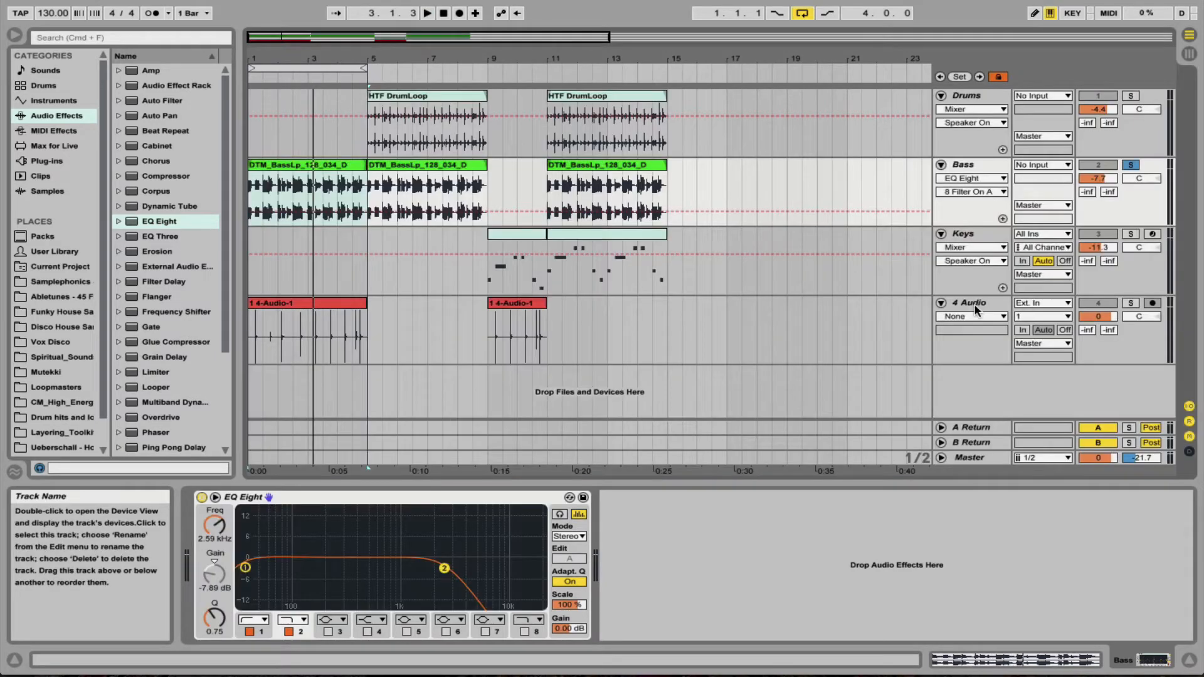
# Step: Rename the 4 Audio track to claps and load an EQ Eight onto it
pyautogui.click(975, 307)
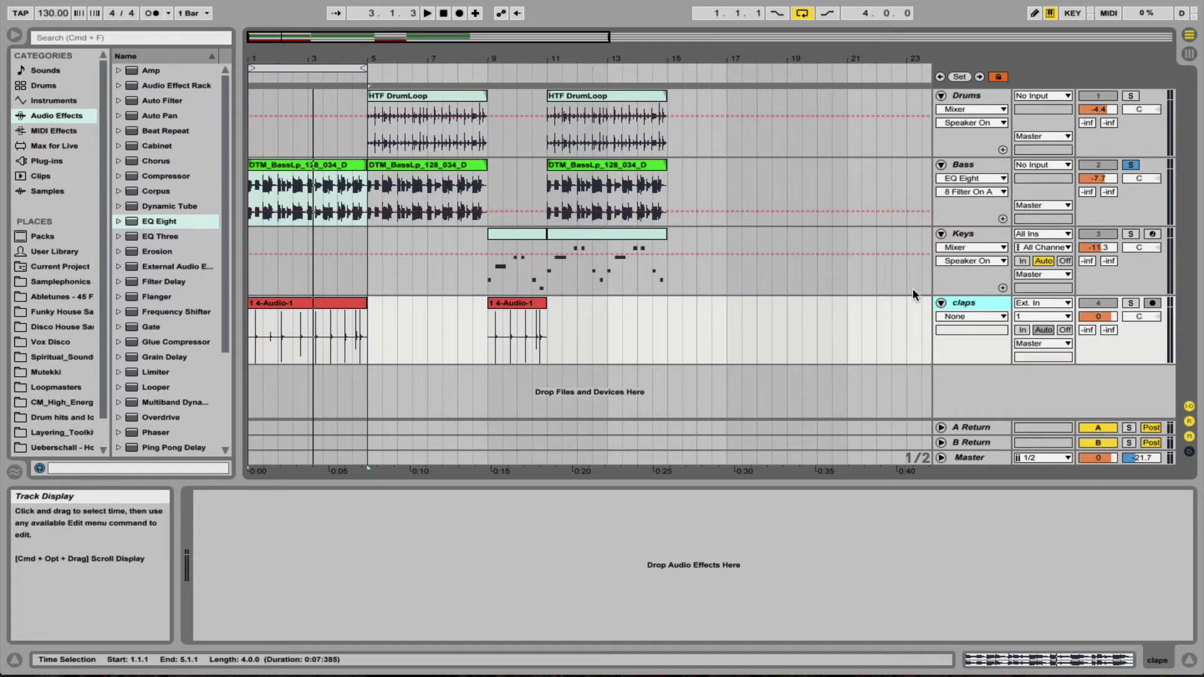
pyautogui.click(169, 222)
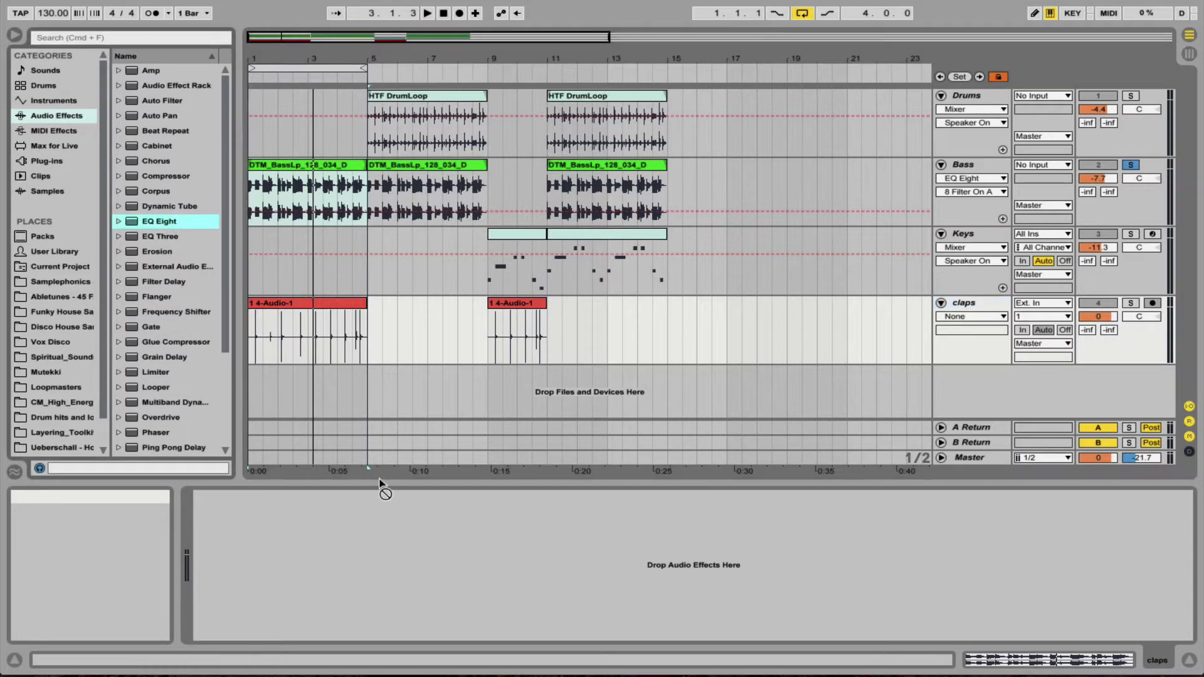
pyautogui.moveTo(408, 543); pyautogui.dragTo(409, 543)
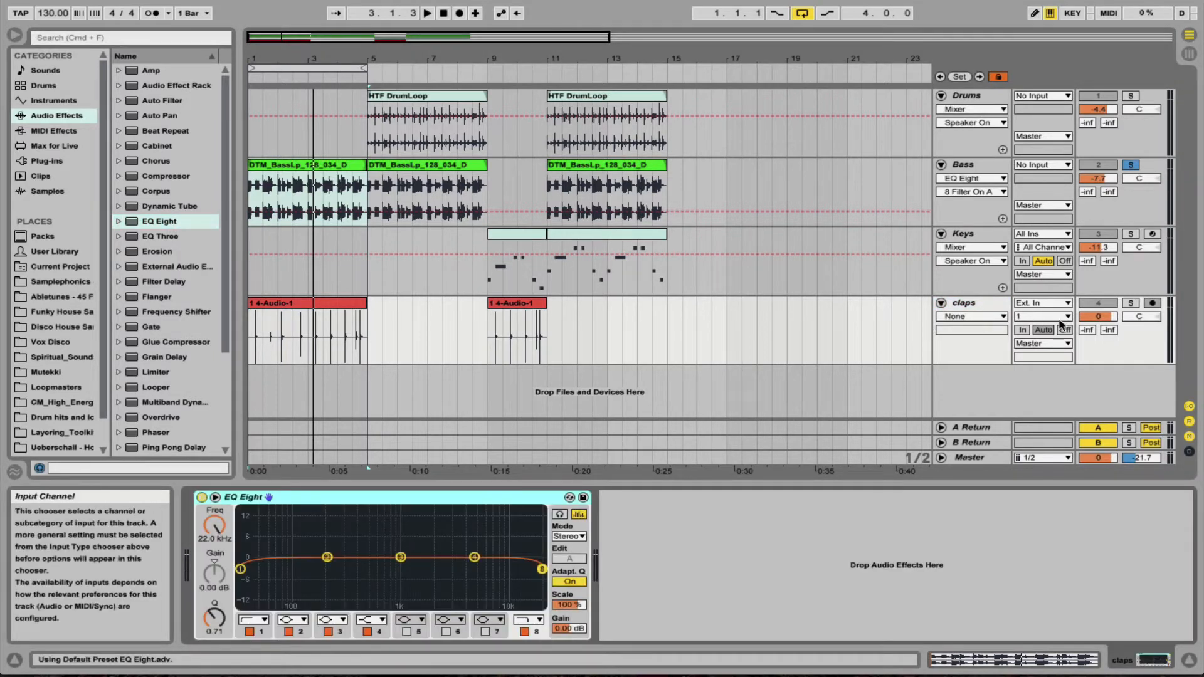
# Step: Solo the claps track and, during playback, set EQ Eight's low cut to 416 Hz and high cut to 11.9 kHz, both with Q 0.78
pyautogui.click(1131, 304)
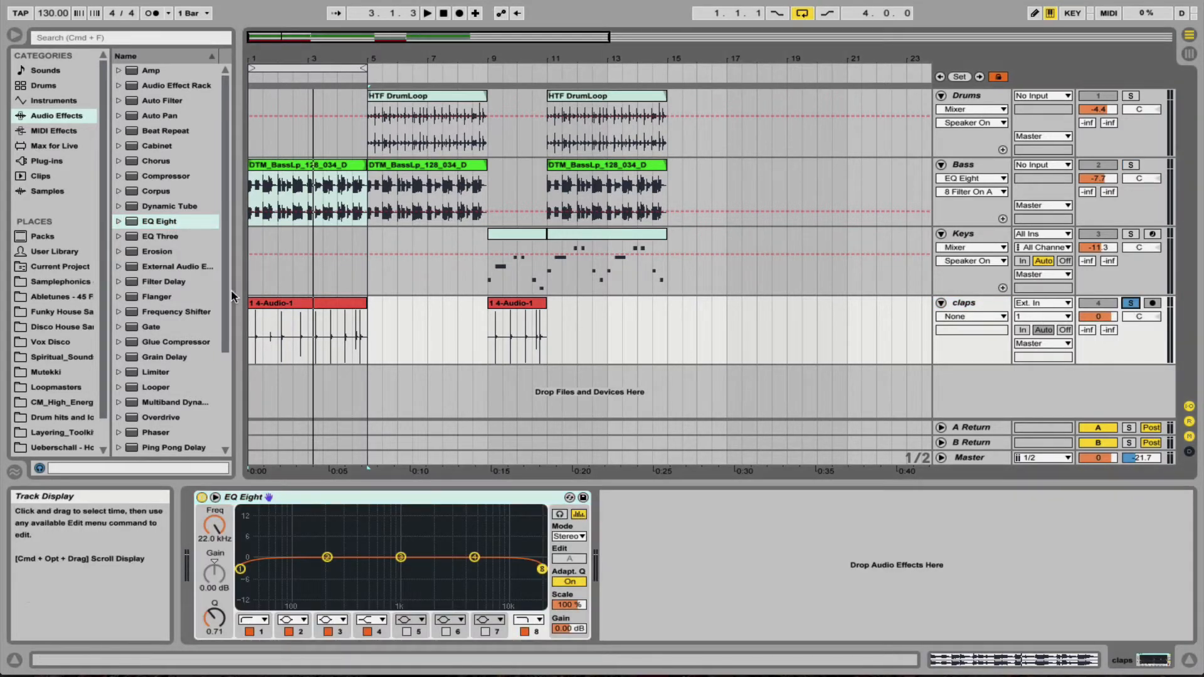
pyautogui.click(291, 304)
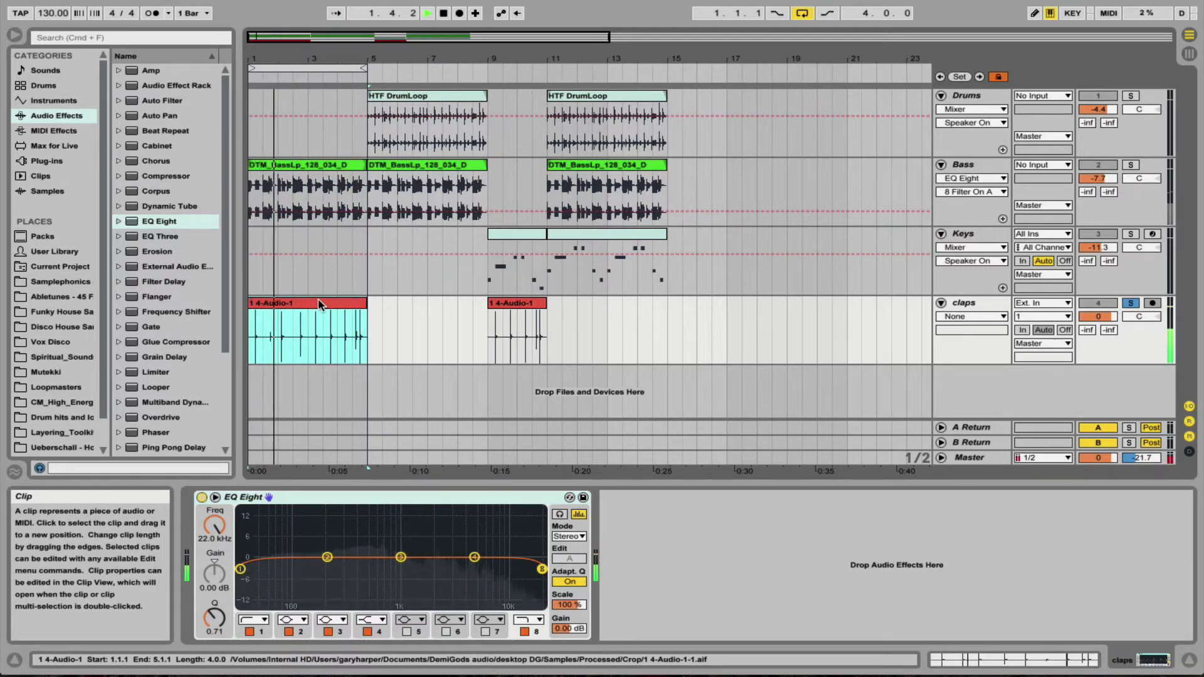
pyautogui.click(215, 497)
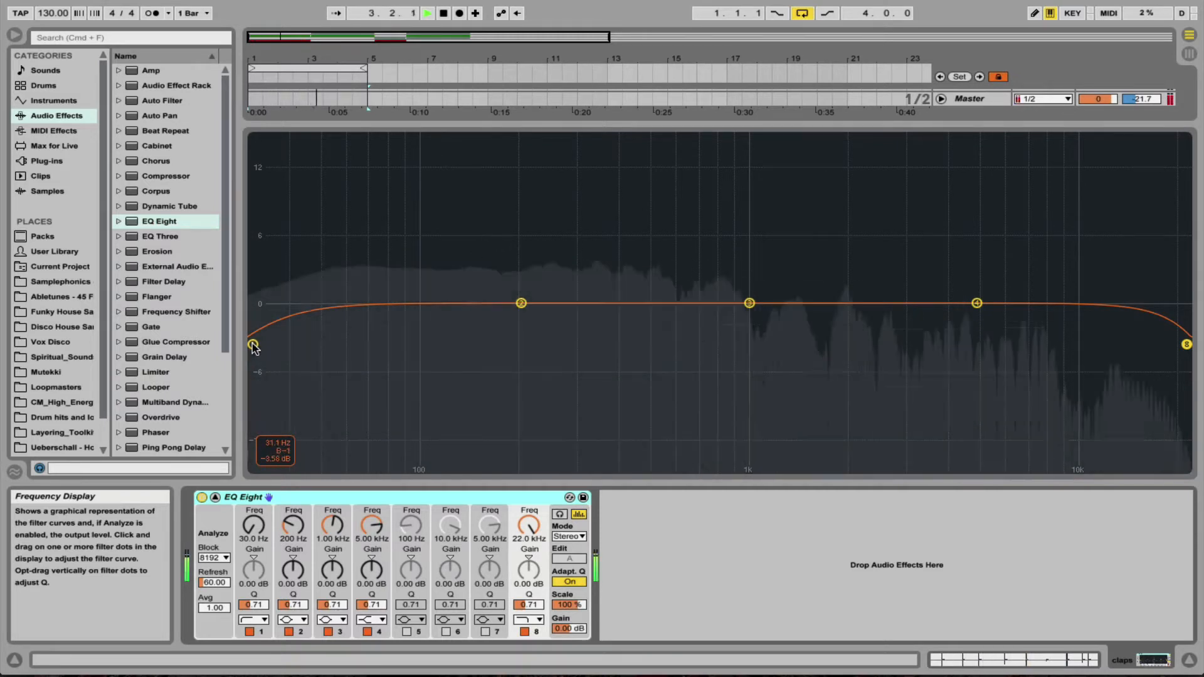
pyautogui.moveTo(253, 344); pyautogui.dragTo(624, 338)
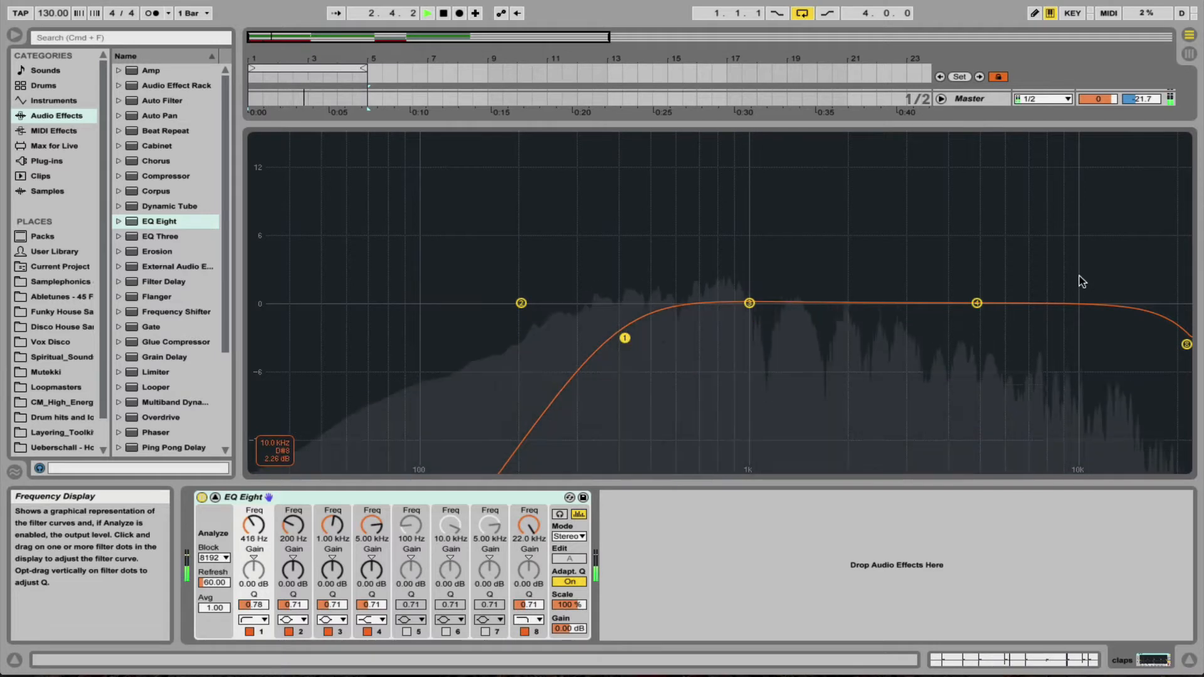
pyautogui.moveTo(1186, 344); pyautogui.dragTo(1101, 341)
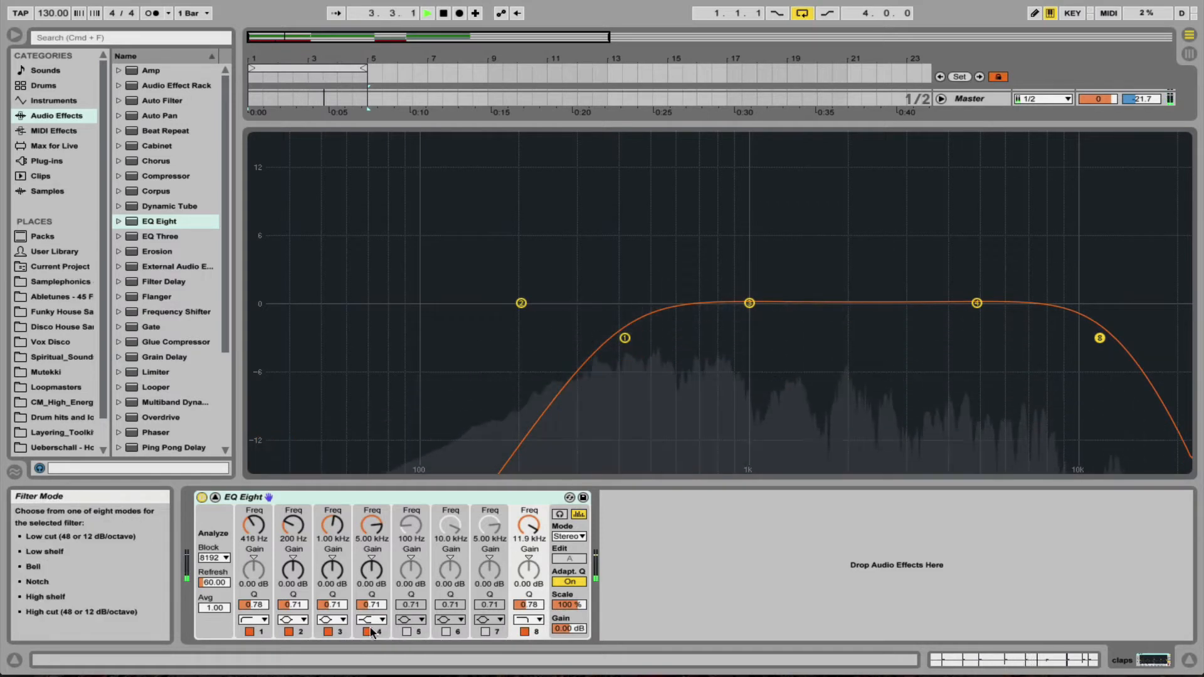
# Step: Boost band 3 by 5.53 dB at 5.72 kHz and compare the claps with EQ Eight bypassed and active
pyautogui.moveTo(748, 303); pyautogui.dragTo(1008, 237)
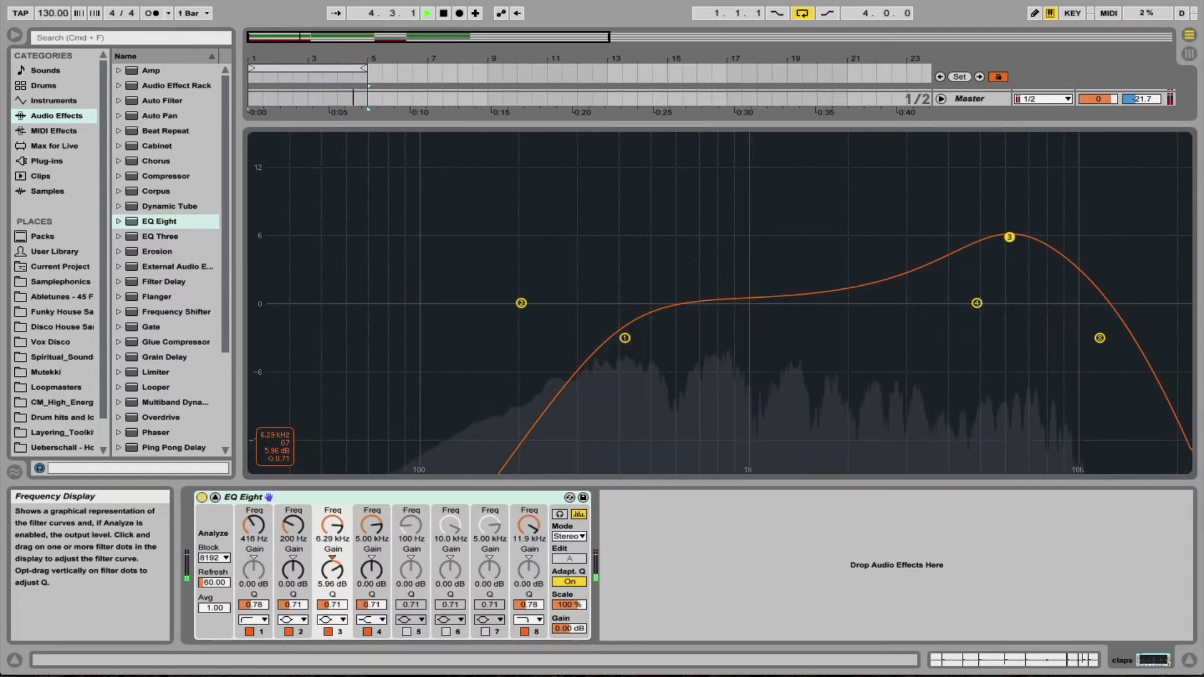
pyautogui.moveTo(1009, 237); pyautogui.dragTo(996, 242)
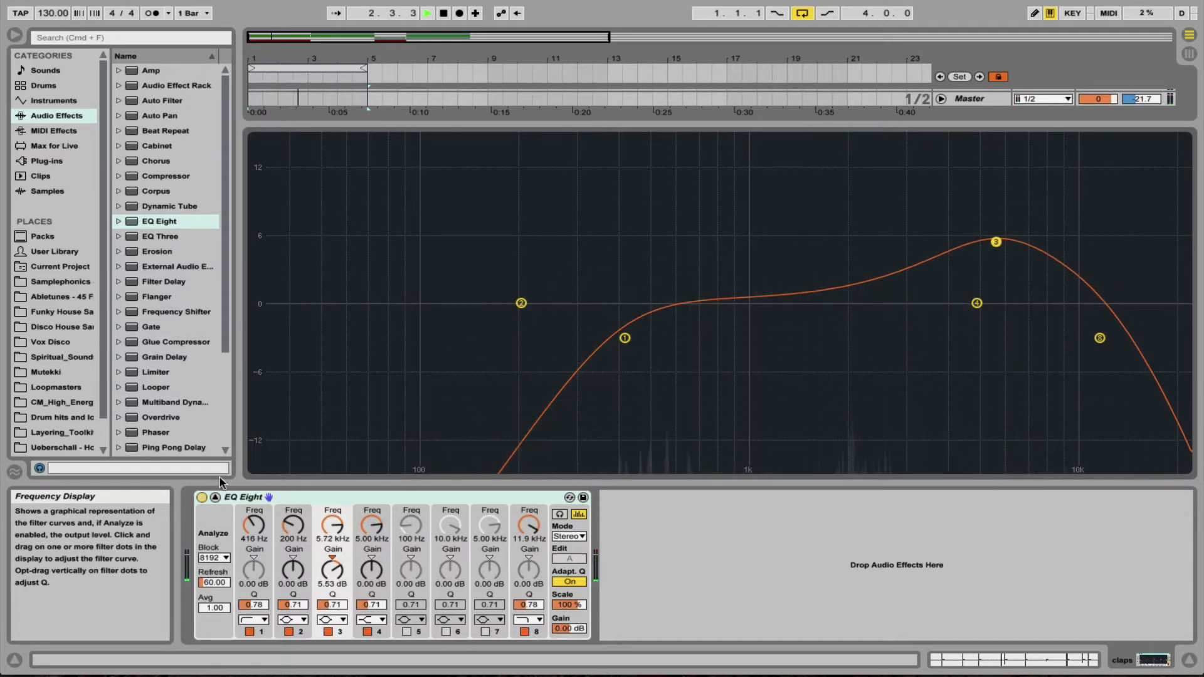
pyautogui.click(201, 498)
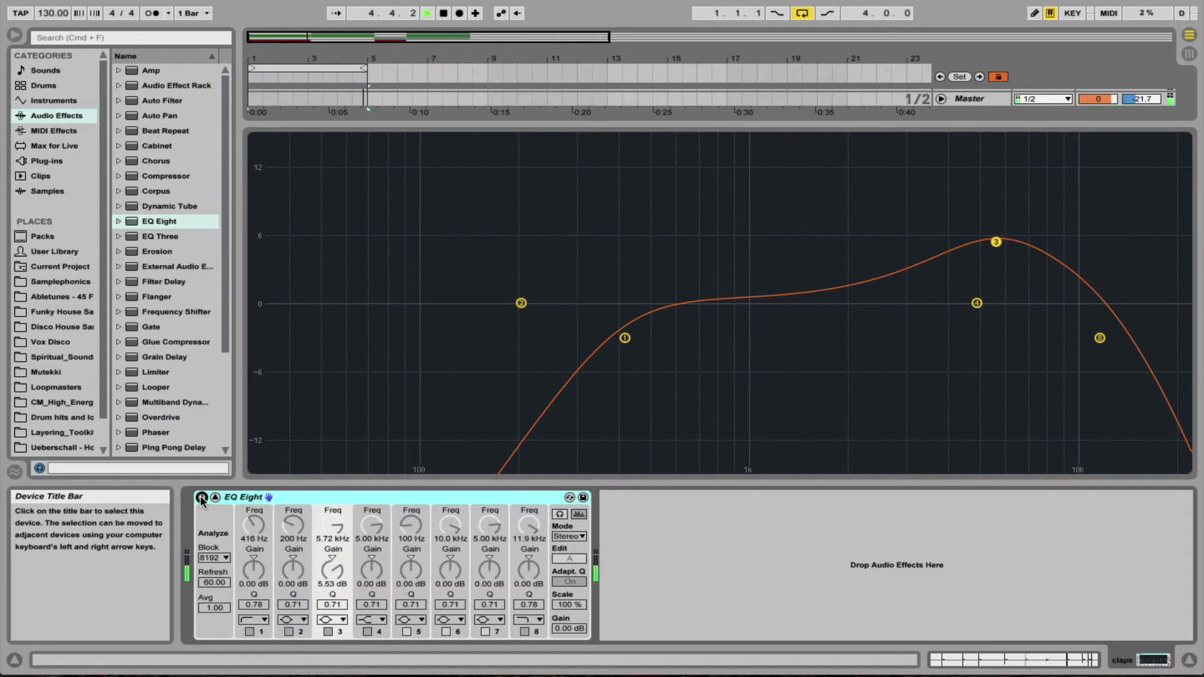
pyautogui.click(201, 498)
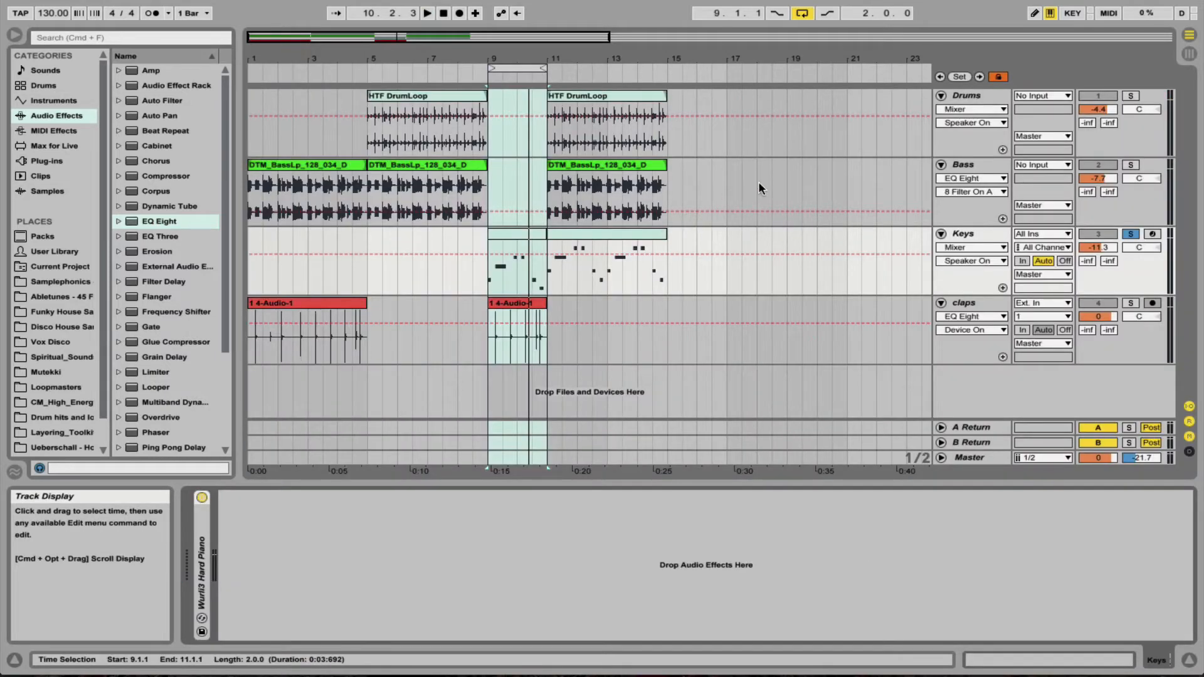
# Step: Add EQ Eight to the soloed Keys track and enlarge its frequency display while the first Keys clip loops
pyautogui.click(975, 234)
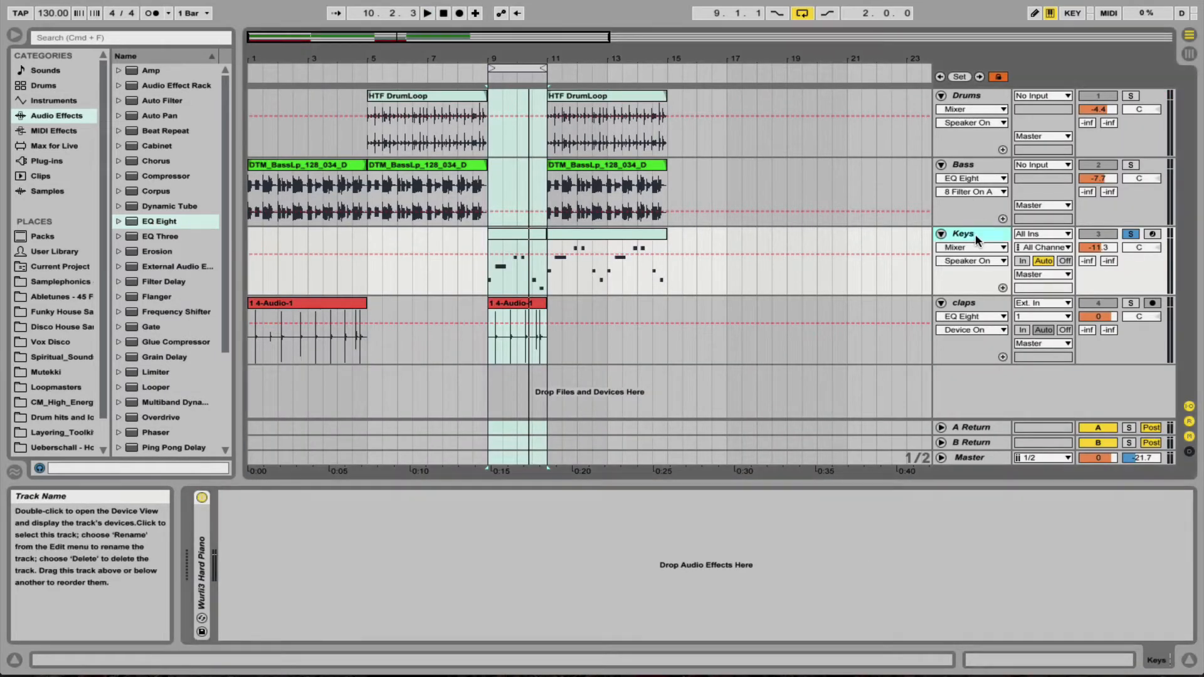
pyautogui.click(518, 235)
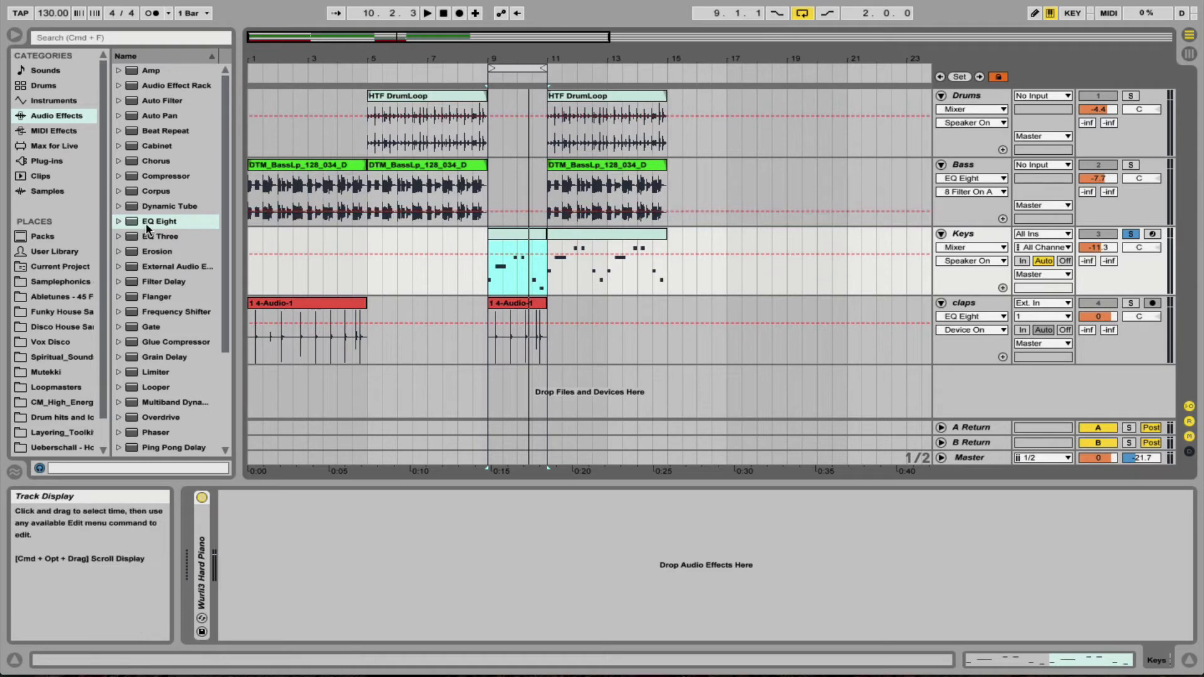
pyautogui.moveTo(164, 227); pyautogui.dragTo(509, 254)
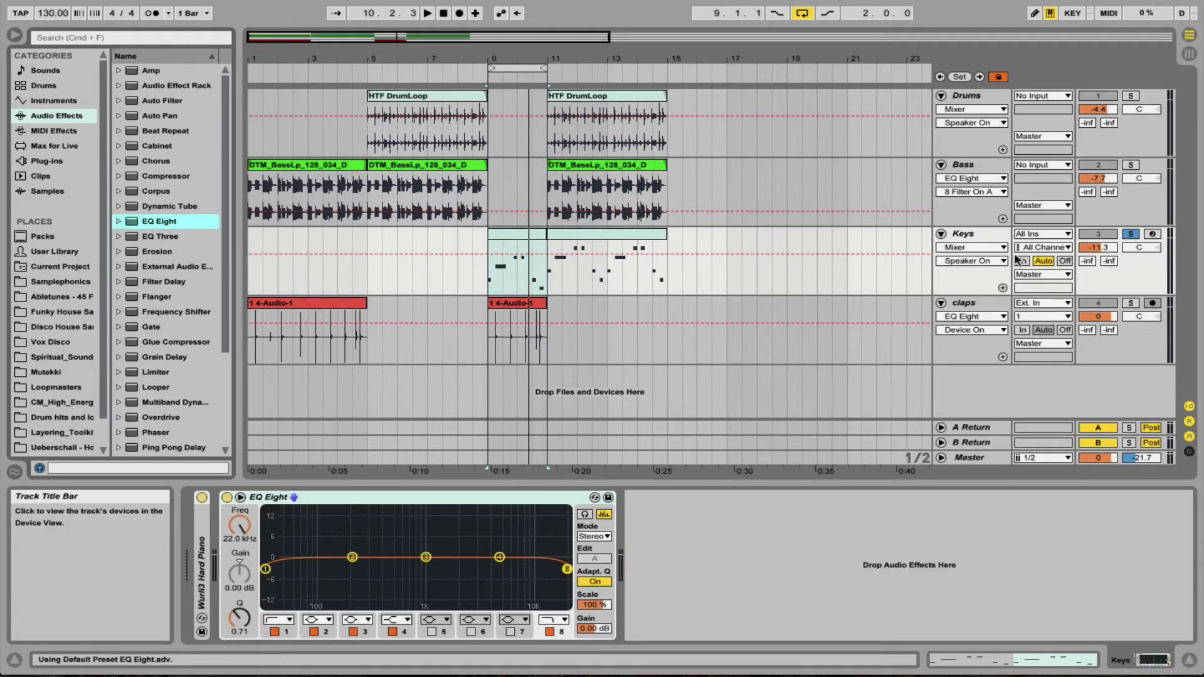
pyautogui.press('space')
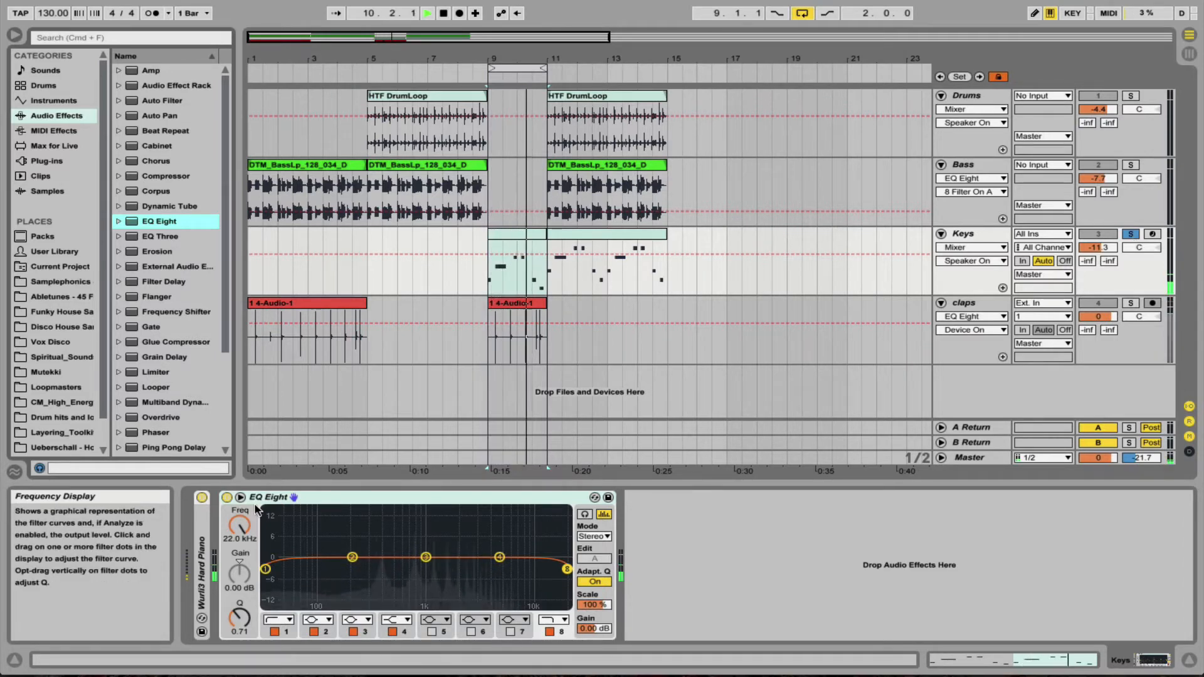
pyautogui.click(240, 497)
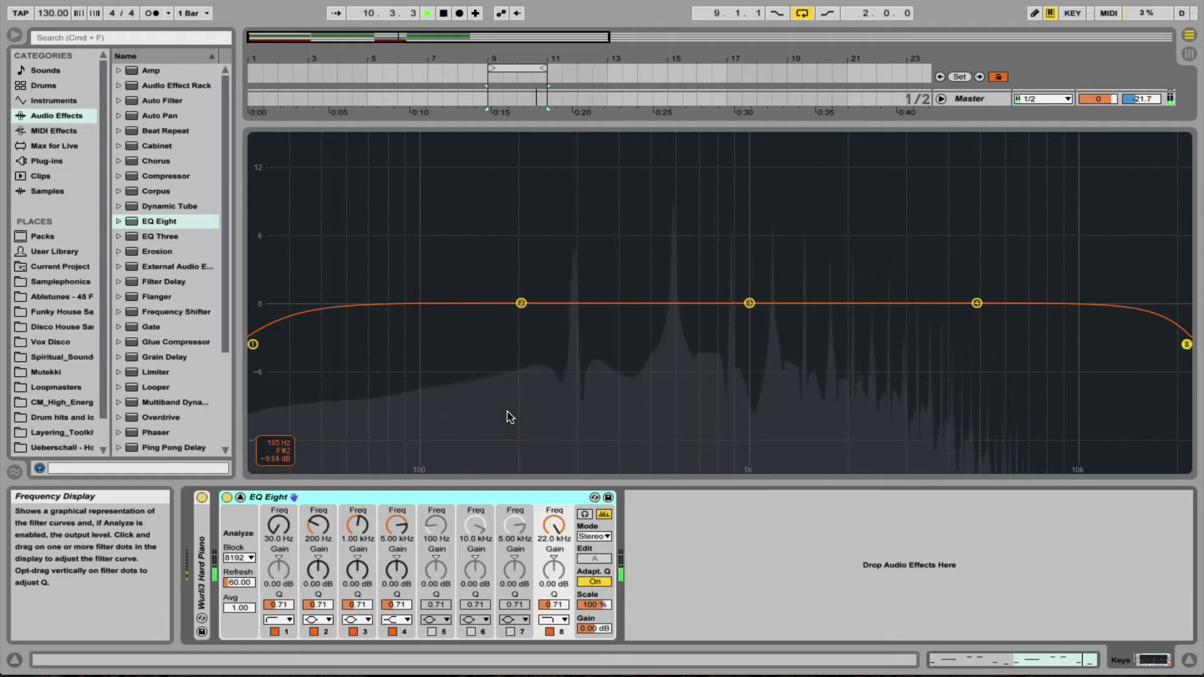
# Step: Set band 1's low cut on the Keys to about 293 Hz with a Q of 0.86 during playback
pyautogui.press('space')
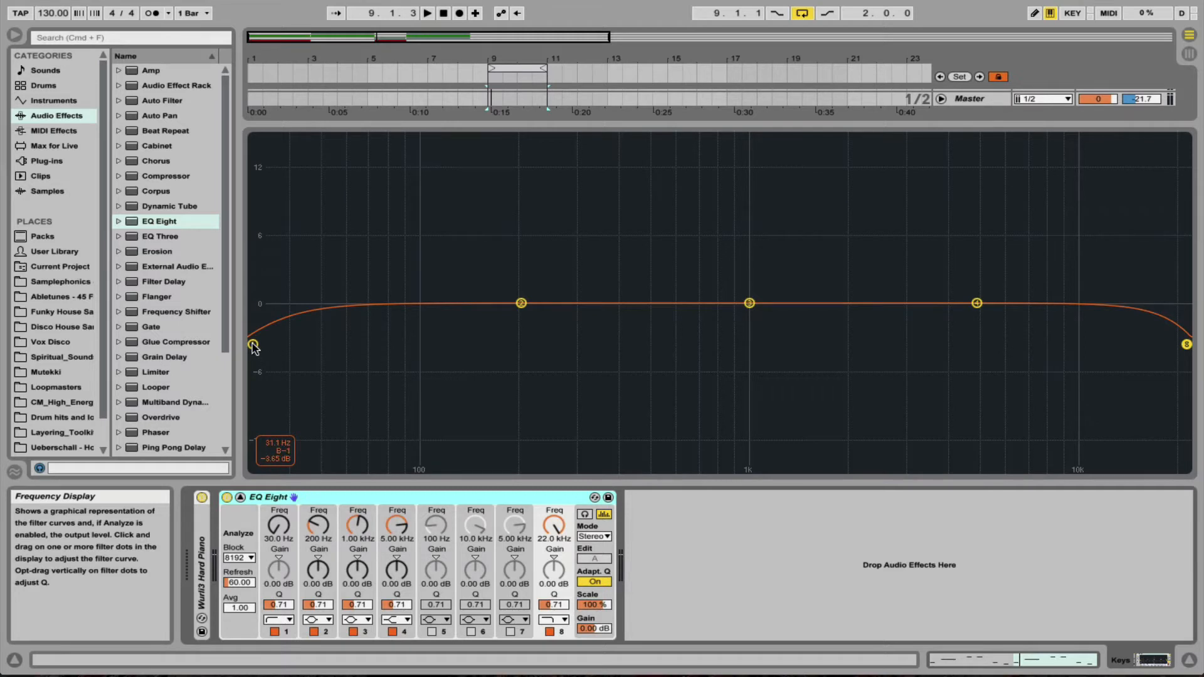
pyautogui.press('space')
pyautogui.moveTo(253, 344); pyautogui.dragTo(576, 332)
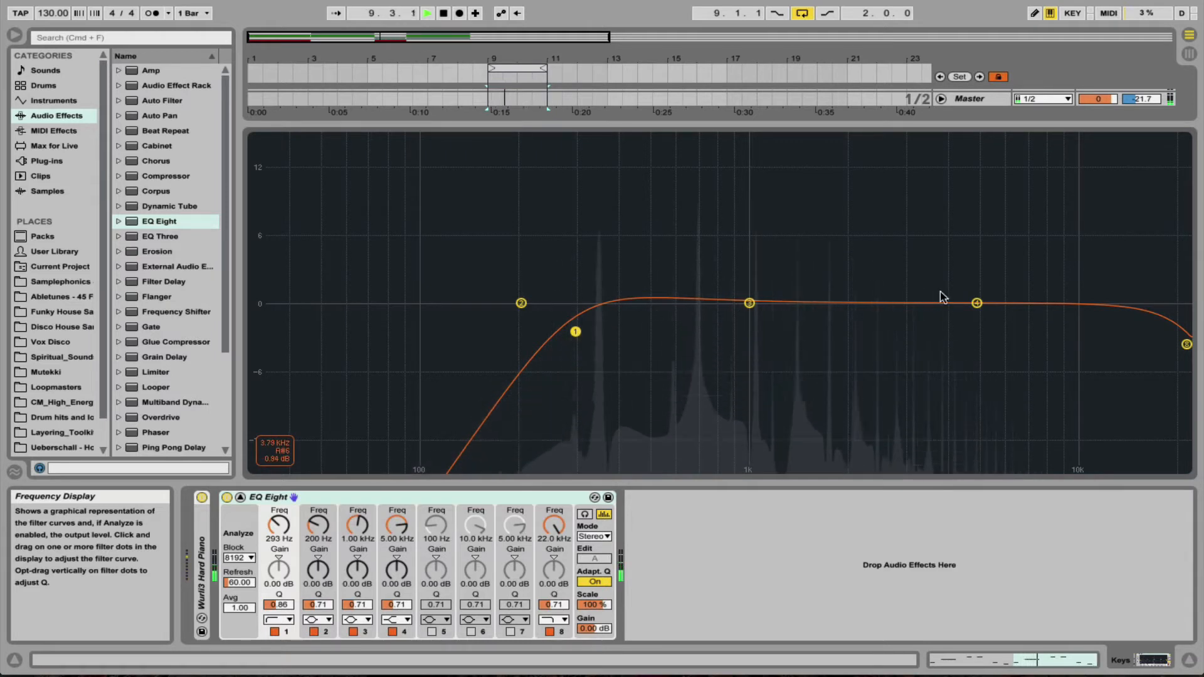
# Step: Raise band 4's high shelf by 6.53 dB at 1.36 kHz, stop playback and return to the arrangement
pyautogui.click(977, 305)
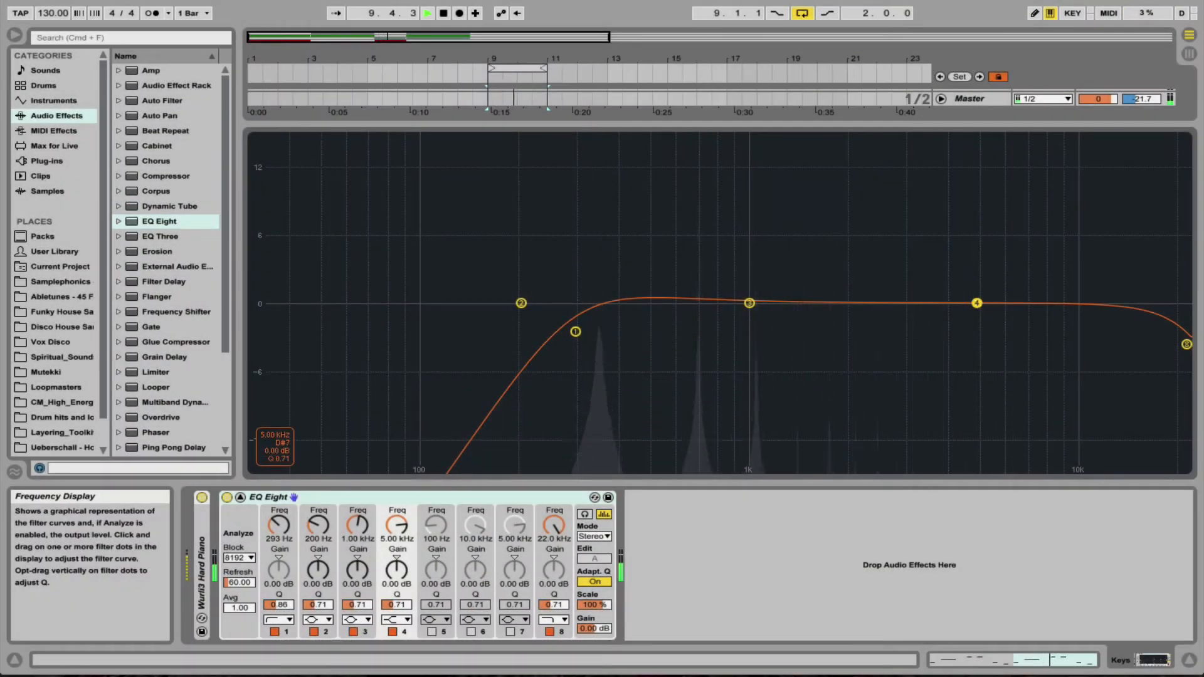
pyautogui.moveTo(977, 303); pyautogui.dragTo(793, 233)
pyautogui.press('space')
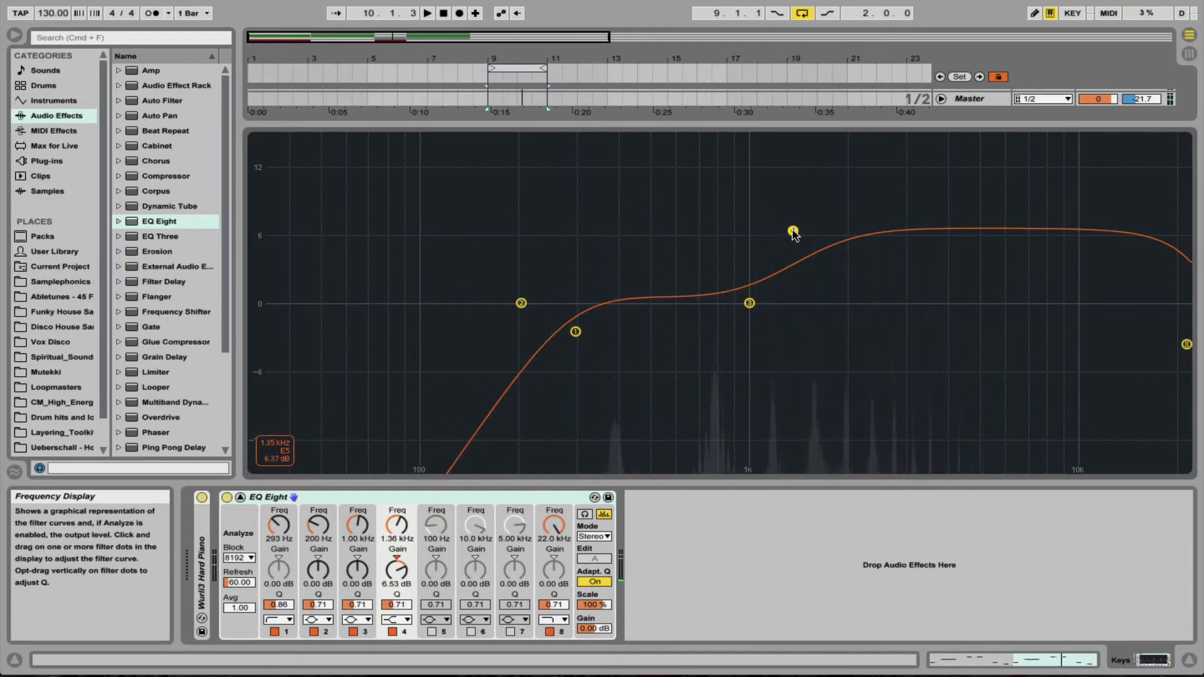
pyautogui.doubleClick(765, 142)
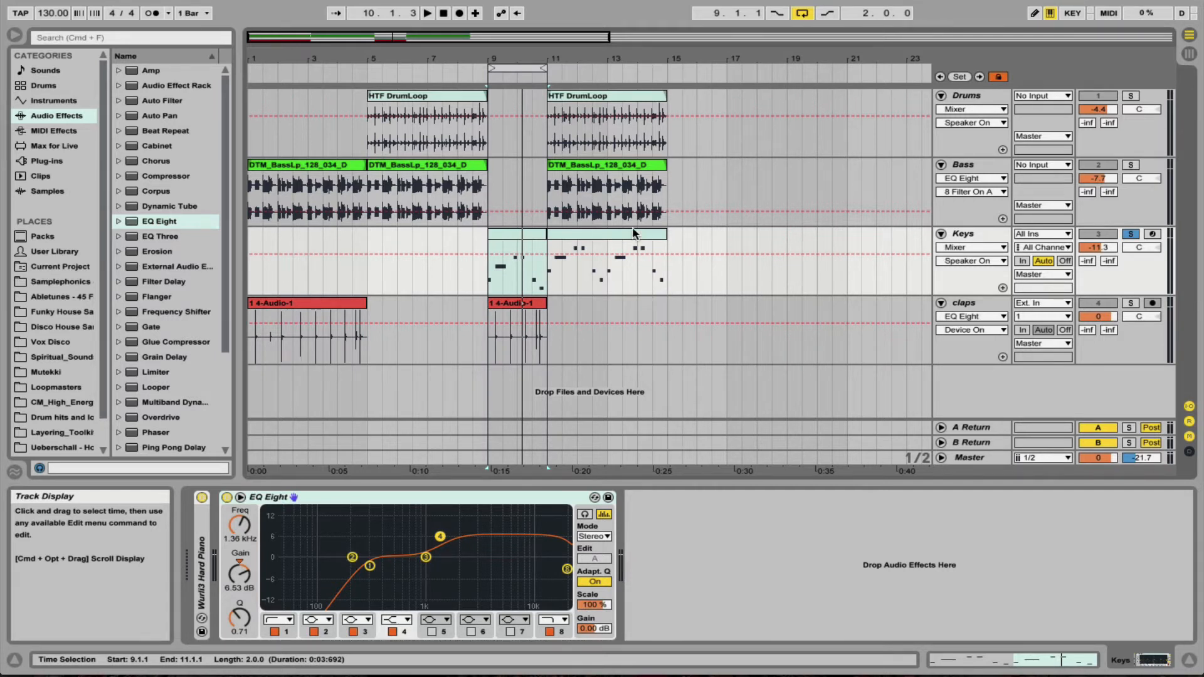
# Step: Move the two-bar loop to start at bar 11 and unsolo the Keys track
pyautogui.moveTo(524, 69); pyautogui.dragTo(583, 71)
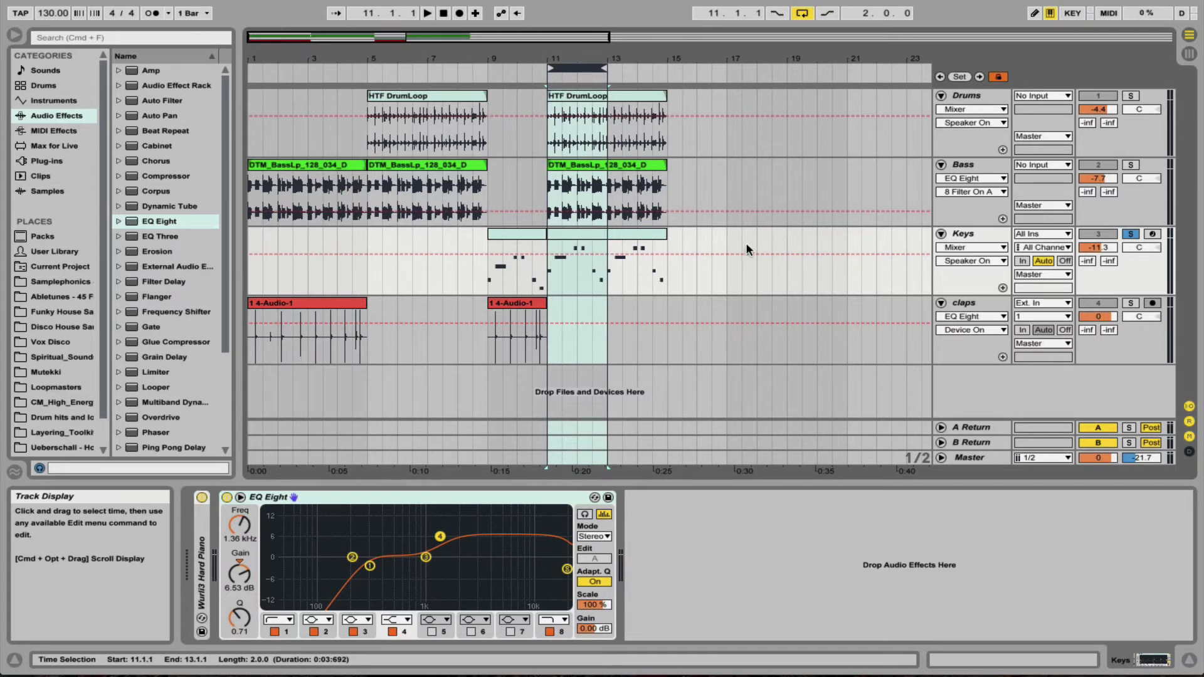
pyautogui.click(1129, 234)
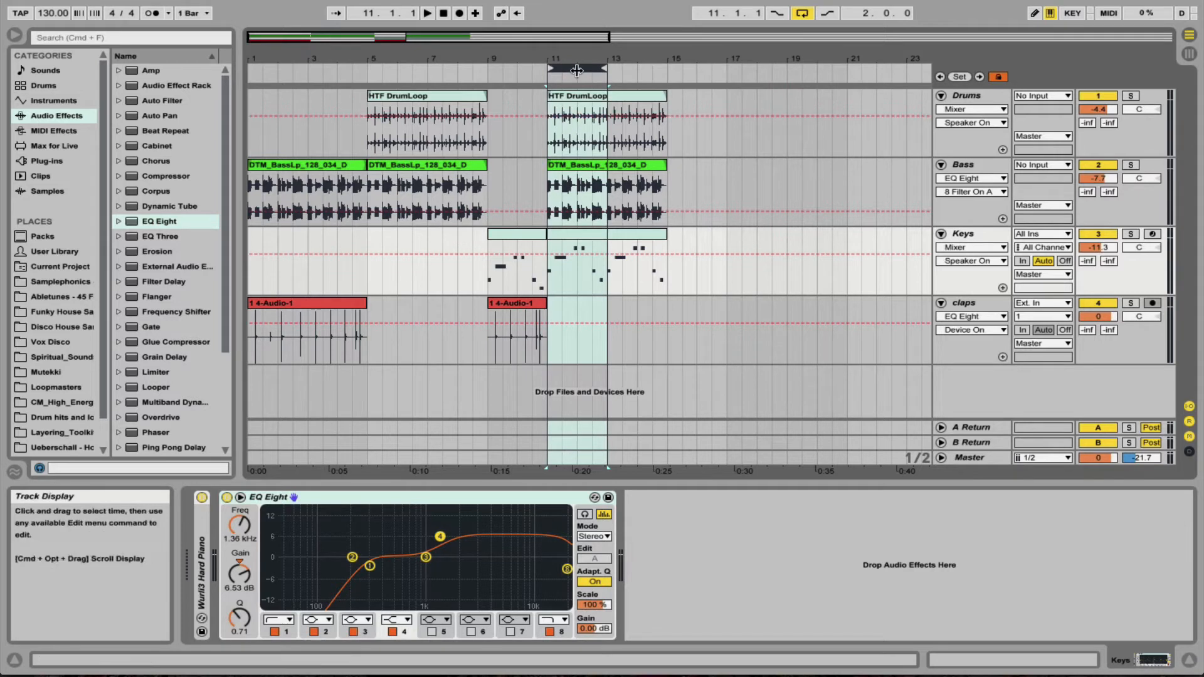
# Step: Duplicate the claps clip from bar 9 to bar 11 and play the looped section with all tracks
pyautogui.click(517, 303)
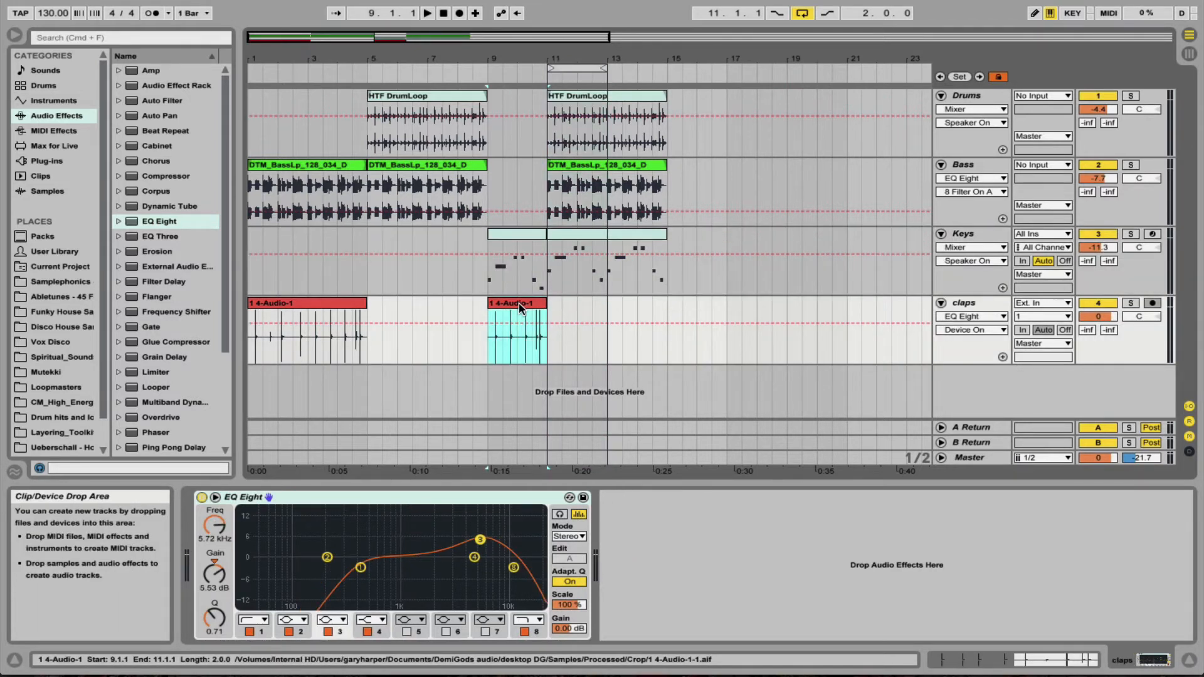
pyautogui.press('super+d')
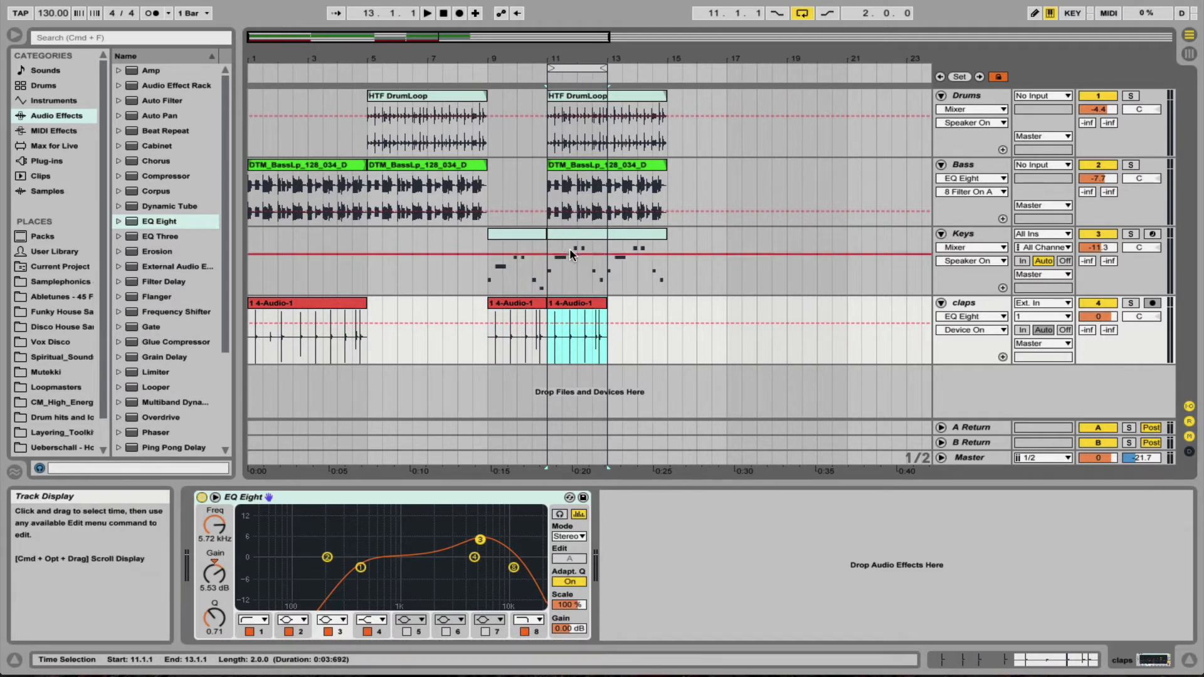
pyautogui.click(573, 69)
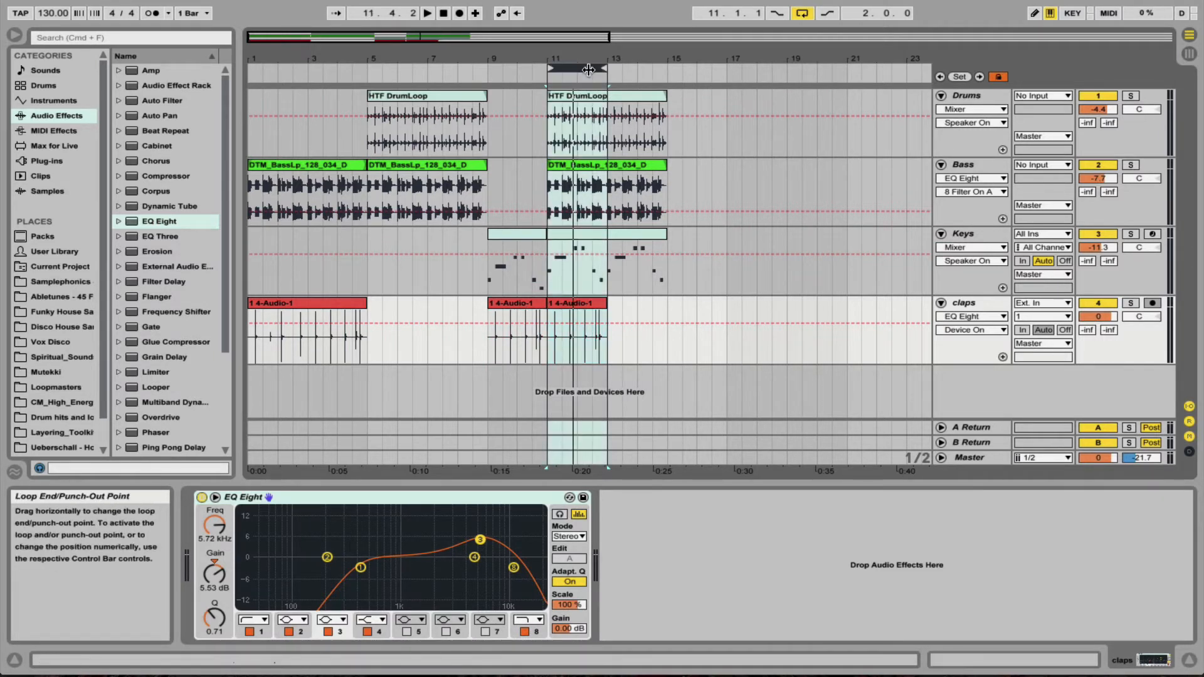
pyautogui.press('space')
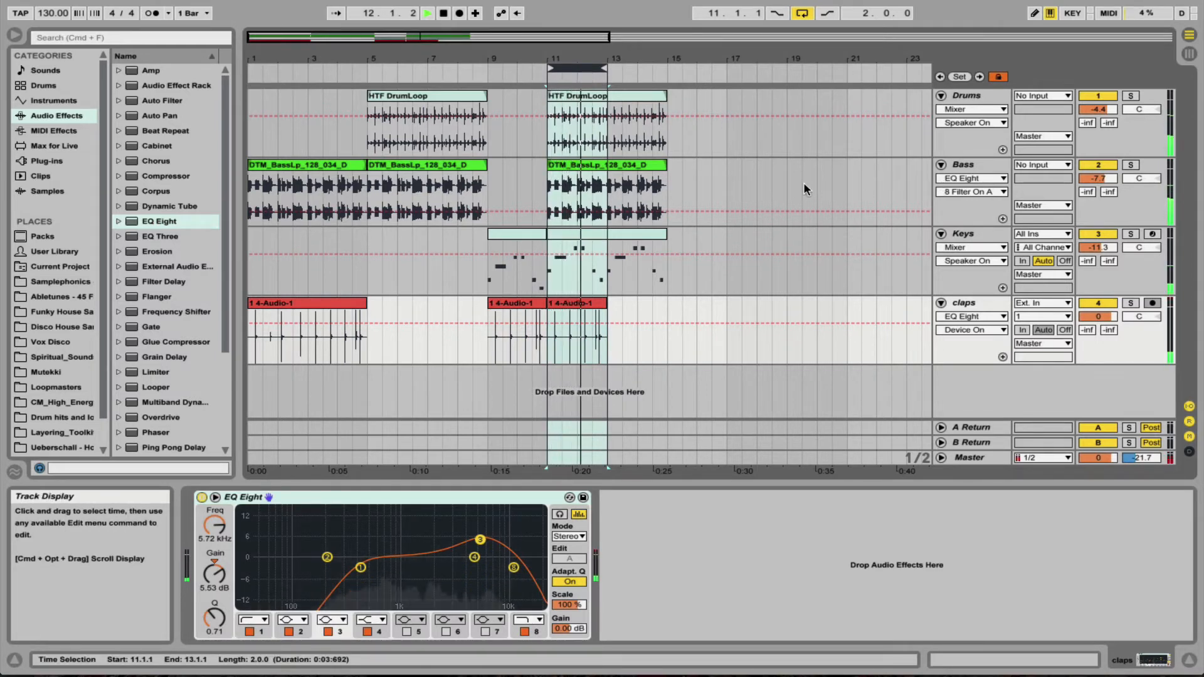
# Step: Show the Session View mixer with taller level meters and lower the claps track's volume to -7.0 dB
pyautogui.press('Tab')
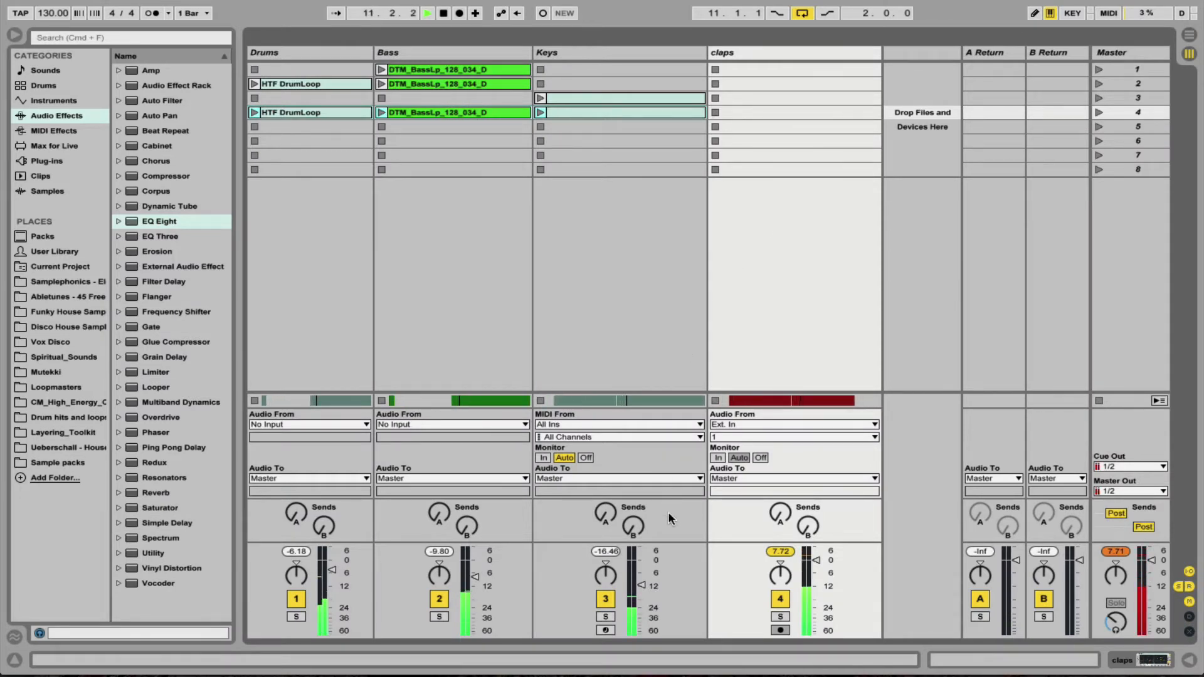
pyautogui.moveTo(669, 497); pyautogui.dragTo(675, 366)
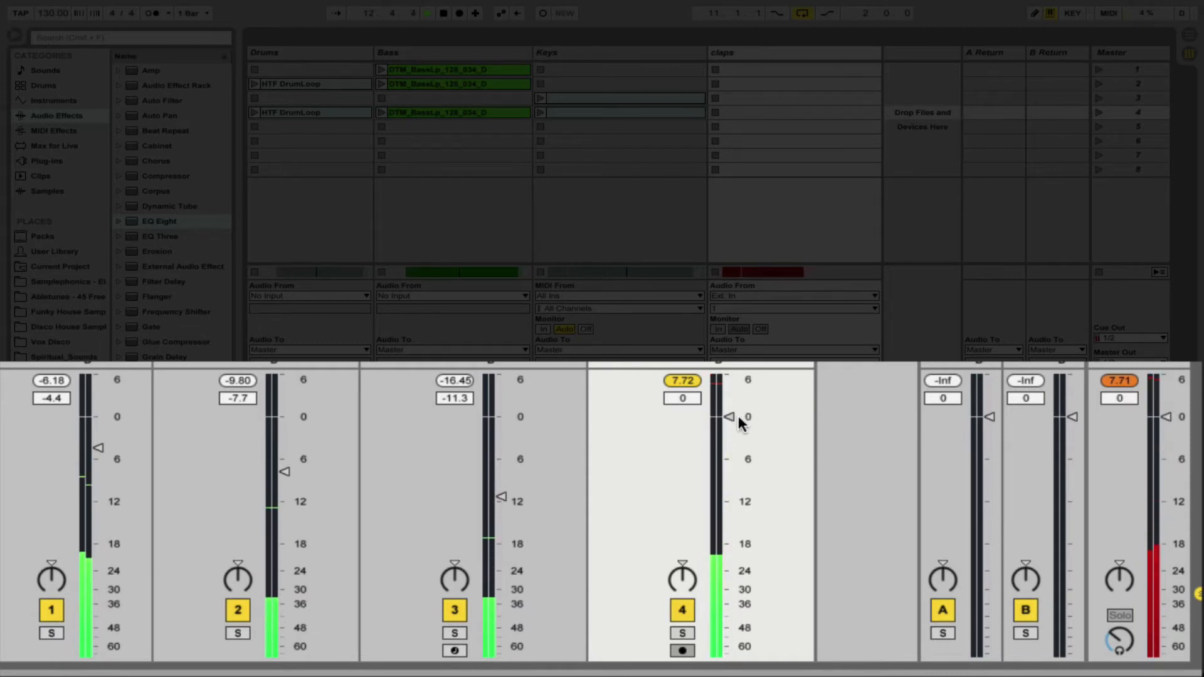
pyautogui.moveTo(729, 417); pyautogui.dragTo(729, 466)
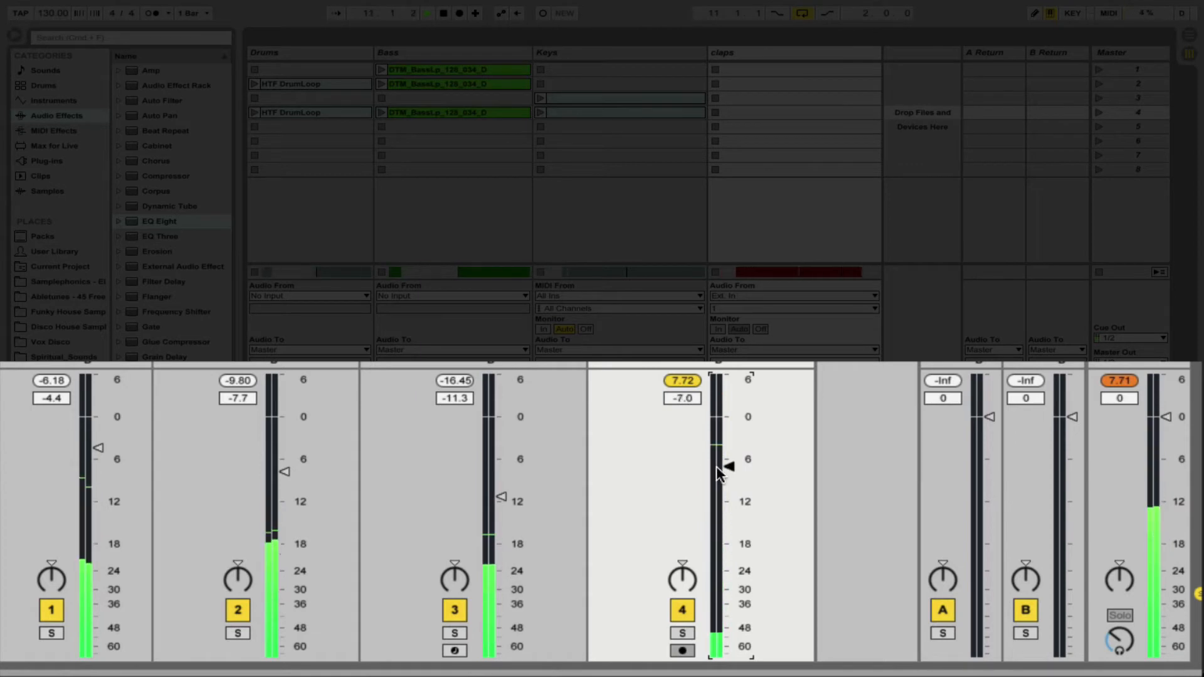
# Step: Lower the Keys volume to -14.2 dB, Bass to -11.6 dB, Drums to -8.8 dB and claps to -11.7 dB, and stop playback
pyautogui.moveTo(509, 482); pyautogui.dragTo(509, 502)
pyautogui.click(284, 472)
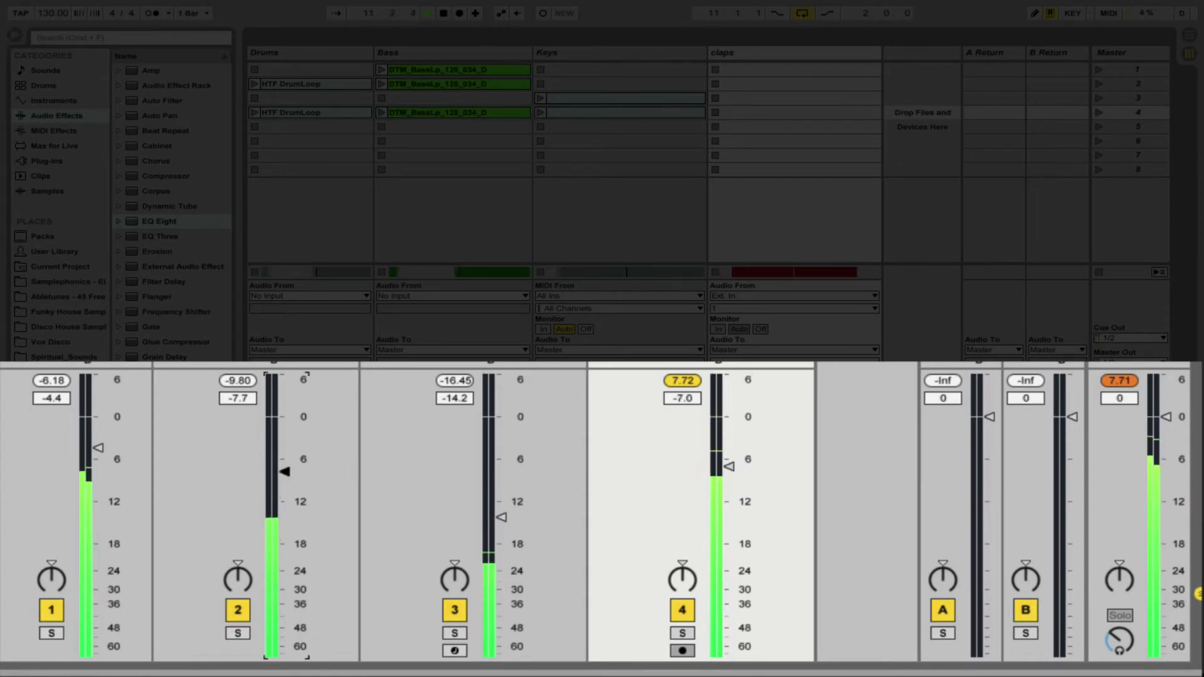
pyautogui.moveTo(285, 471); pyautogui.dragTo(284, 499)
pyautogui.click(98, 447)
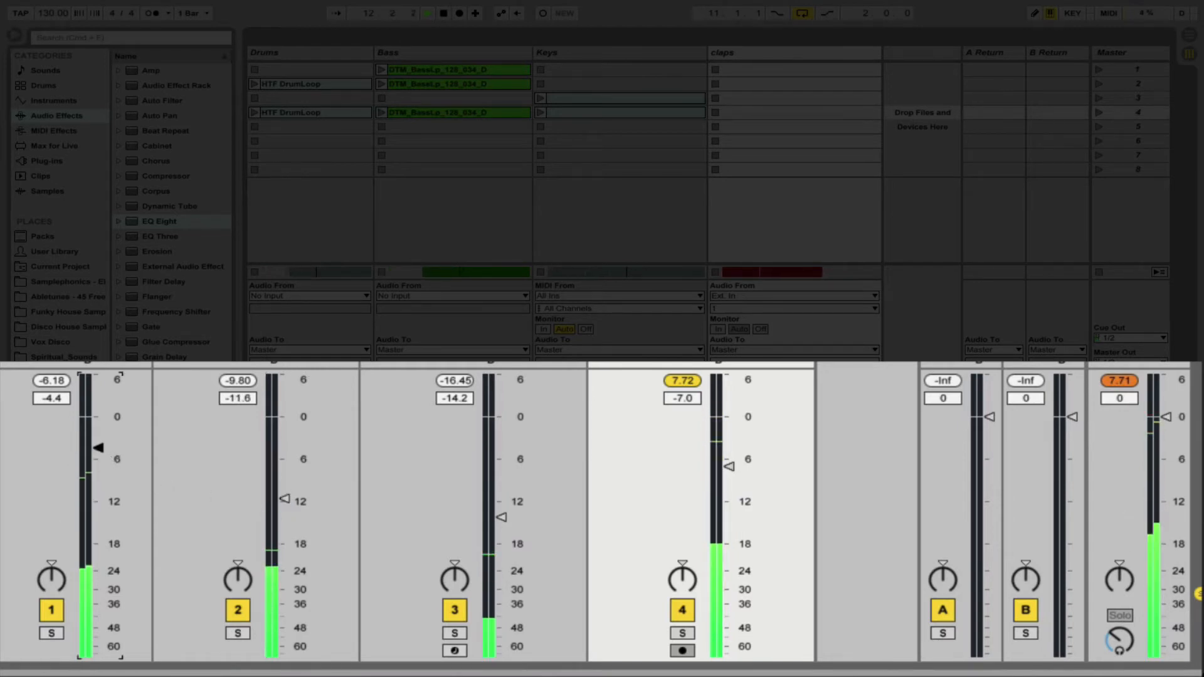
pyautogui.moveTo(99, 448); pyautogui.dragTo(98, 479)
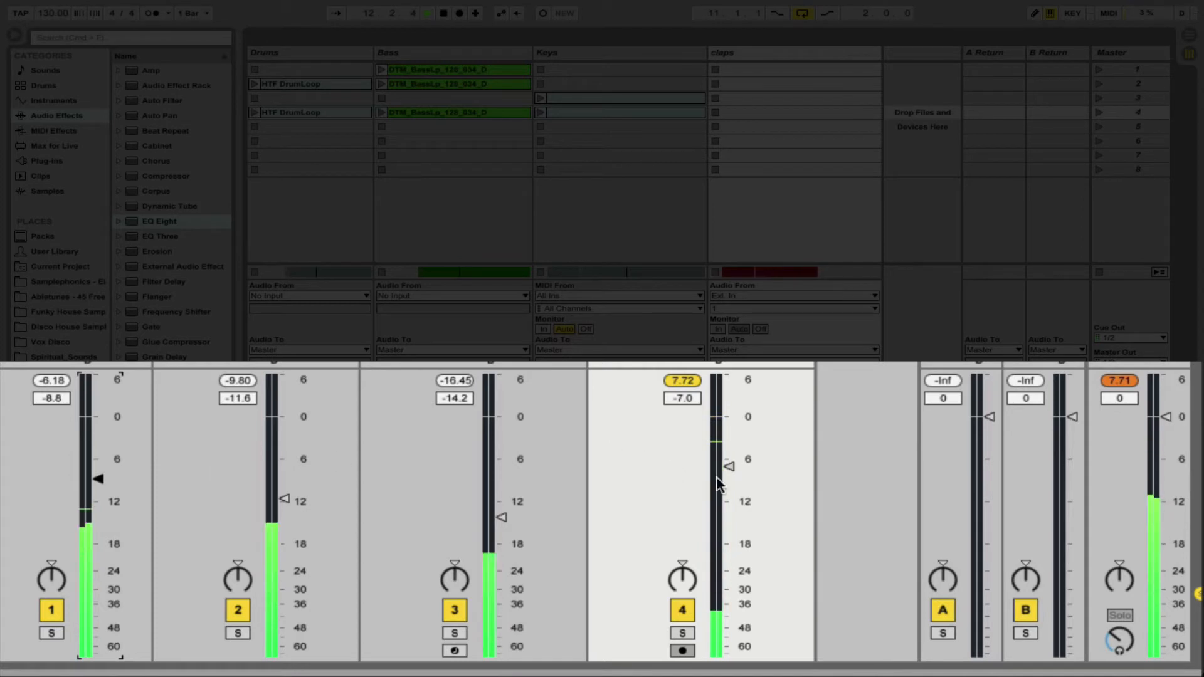
pyautogui.moveTo(728, 468); pyautogui.dragTo(728, 498)
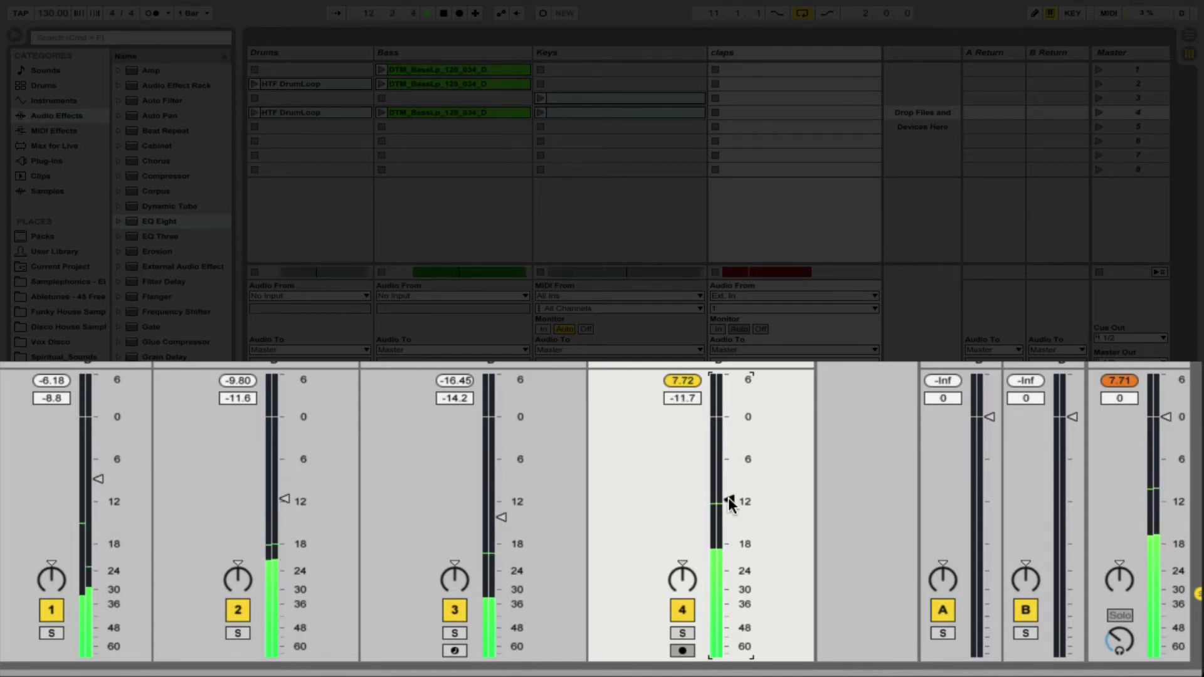
pyautogui.press('space')
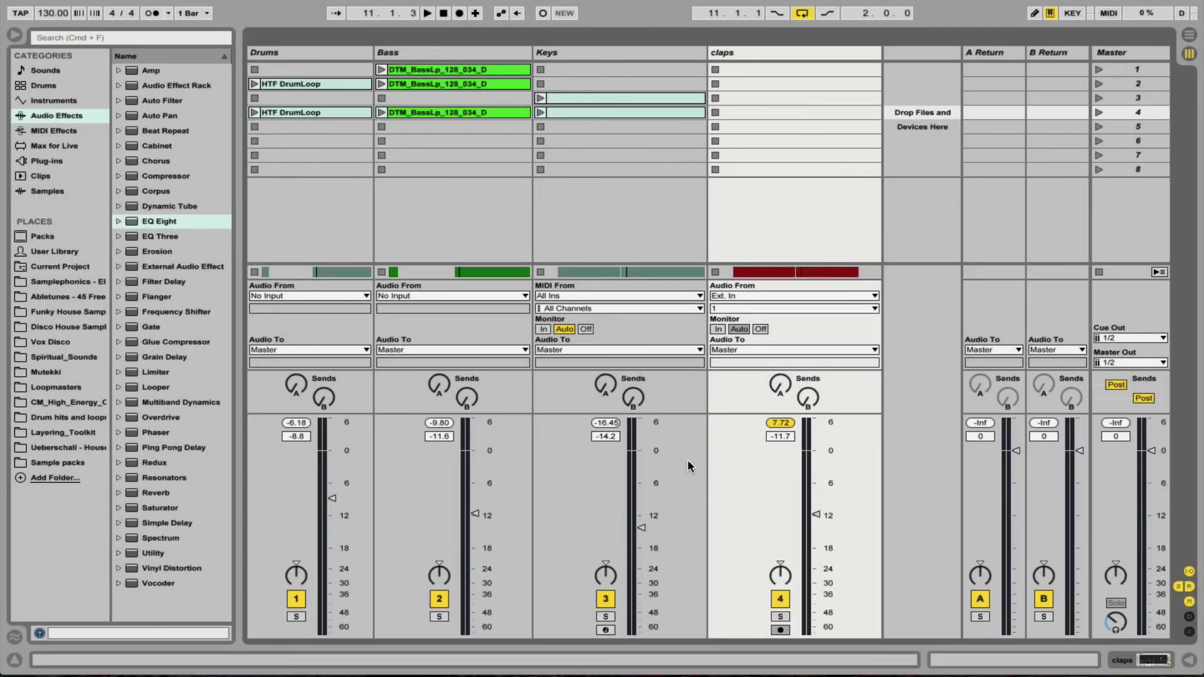
# Step: Pan the Keys track to 18L and the claps track to 22R while the loop plays, and stop playback
pyautogui.press('space')
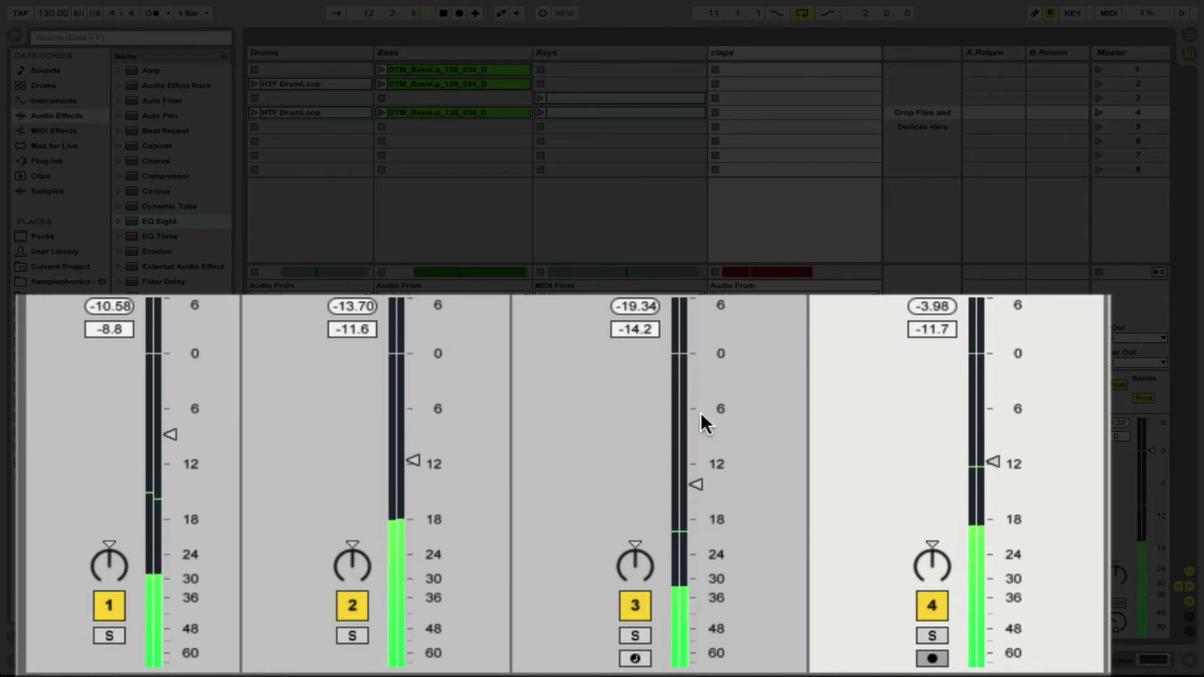
pyautogui.moveTo(633, 558); pyautogui.dragTo(633, 581)
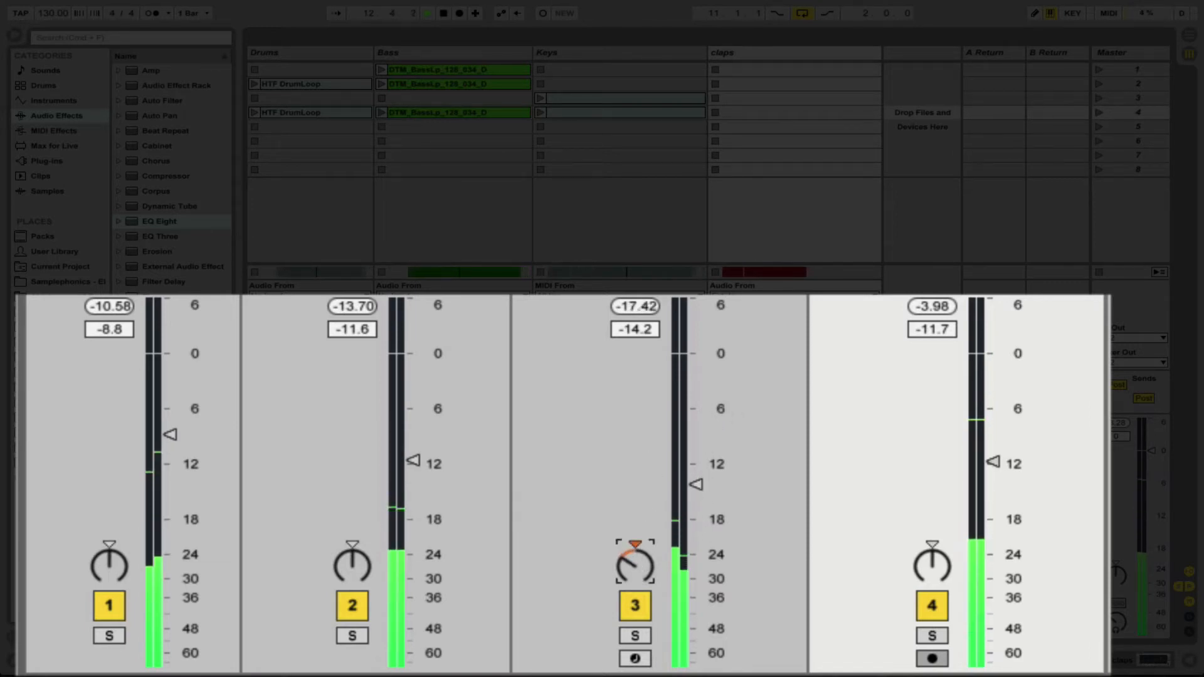
pyautogui.click(931, 565)
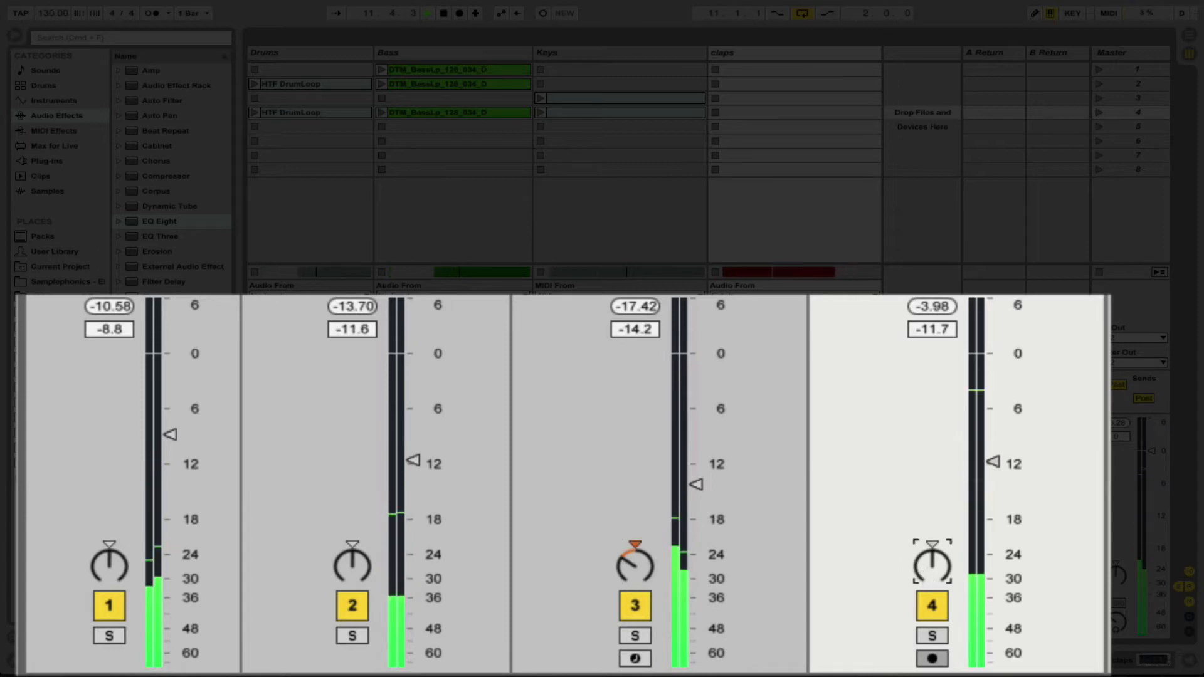
pyautogui.moveTo(931, 564); pyautogui.dragTo(932, 551)
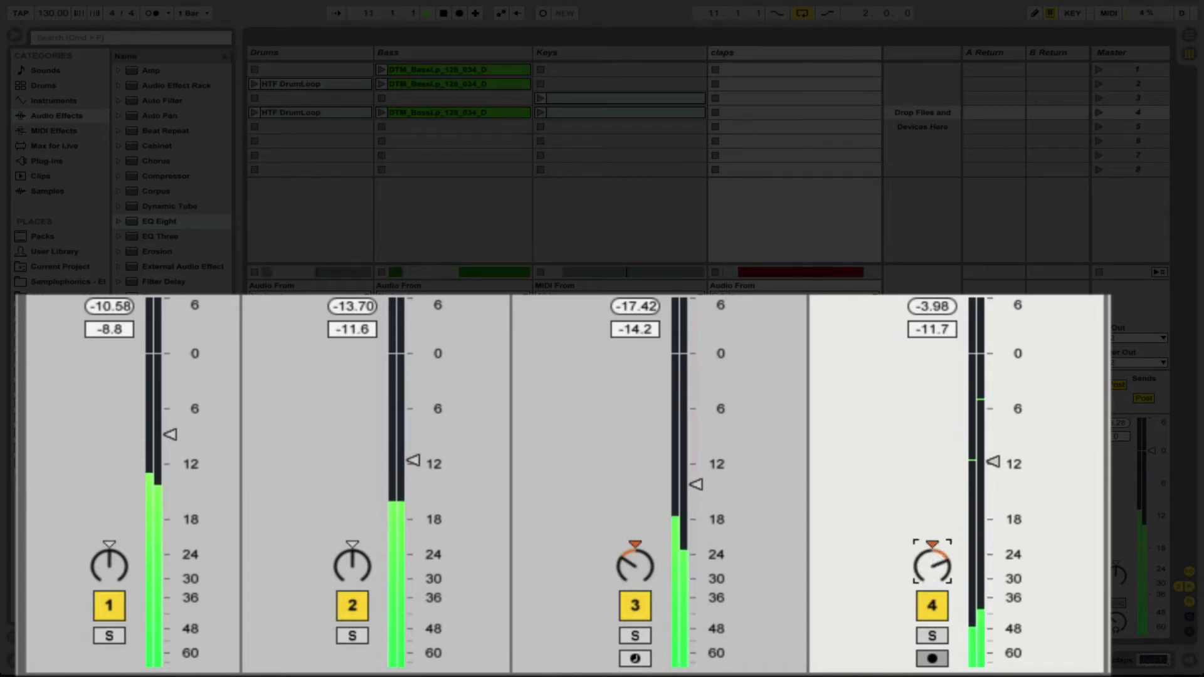
pyautogui.press('space')
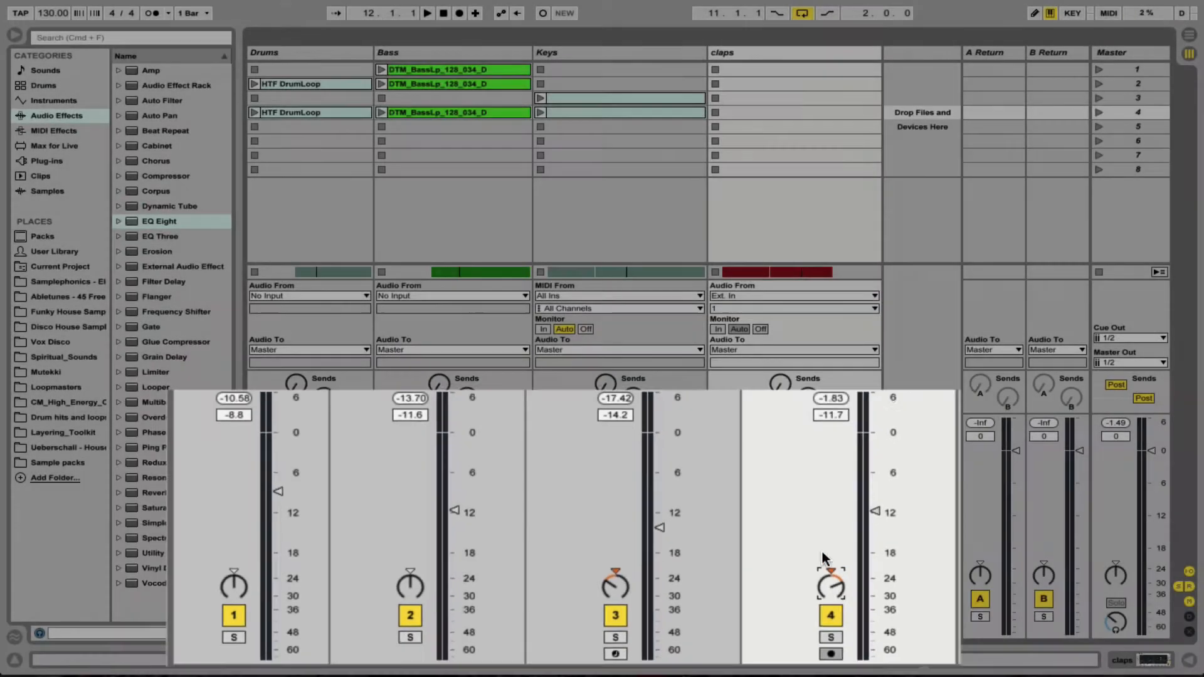
# Step: Return to the arrangement, solo the claps track and play the looped section
pyautogui.press('Tab')
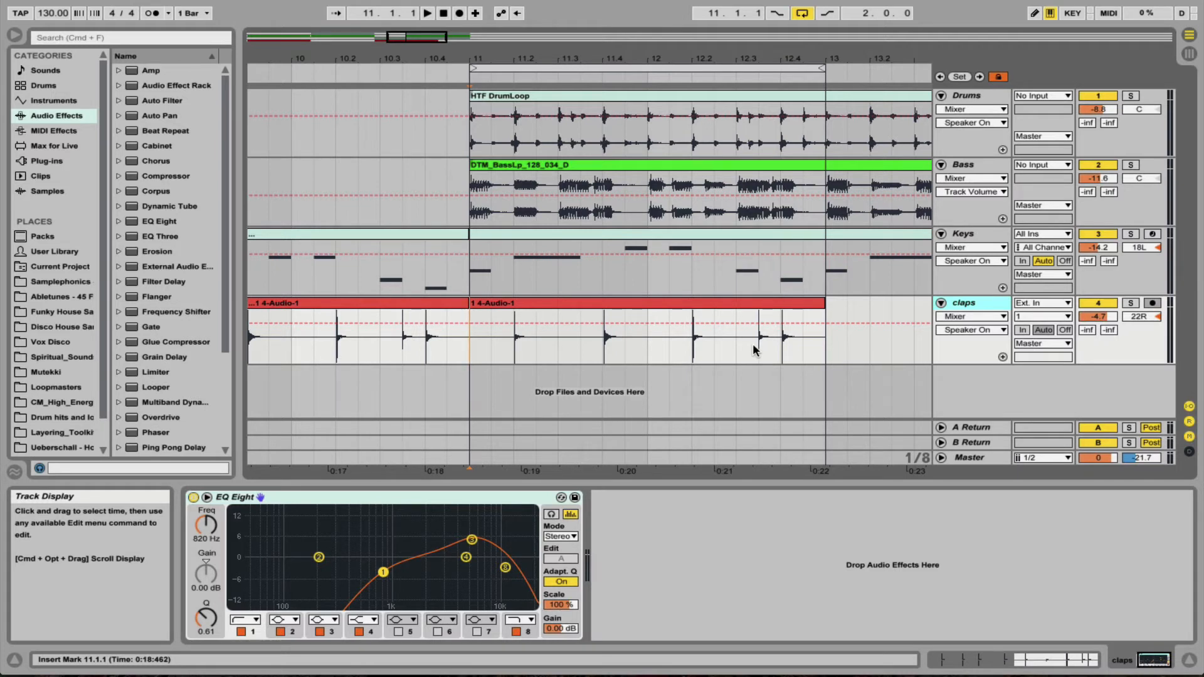
pyautogui.click(1130, 303)
pyautogui.press('space')
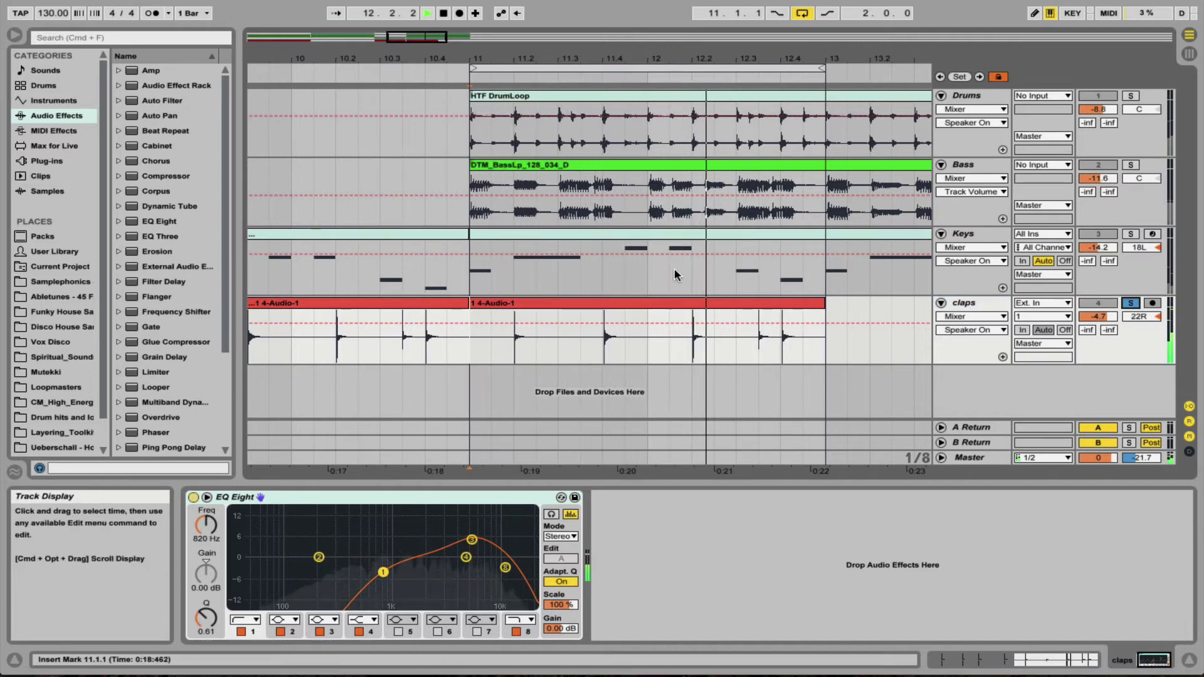
# Step: Show the Session View mixer, add a Compressor after EQ Eight on the claps track and turn off its Makeup gain
pyautogui.press('Tab')
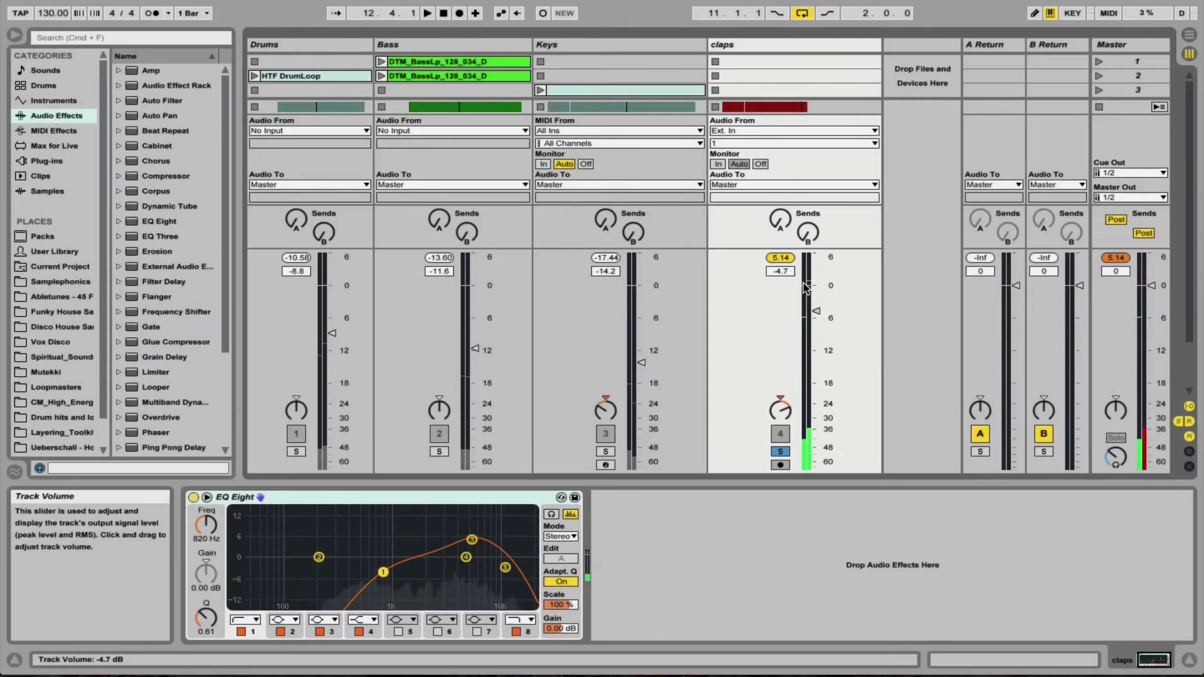
pyautogui.moveTo(165, 177)
pyautogui.mouseDown()
pyautogui.moveTo(573, 356)
pyautogui.moveTo(683, 571)
pyautogui.moveTo(712, 551)
pyautogui.mouseUp()
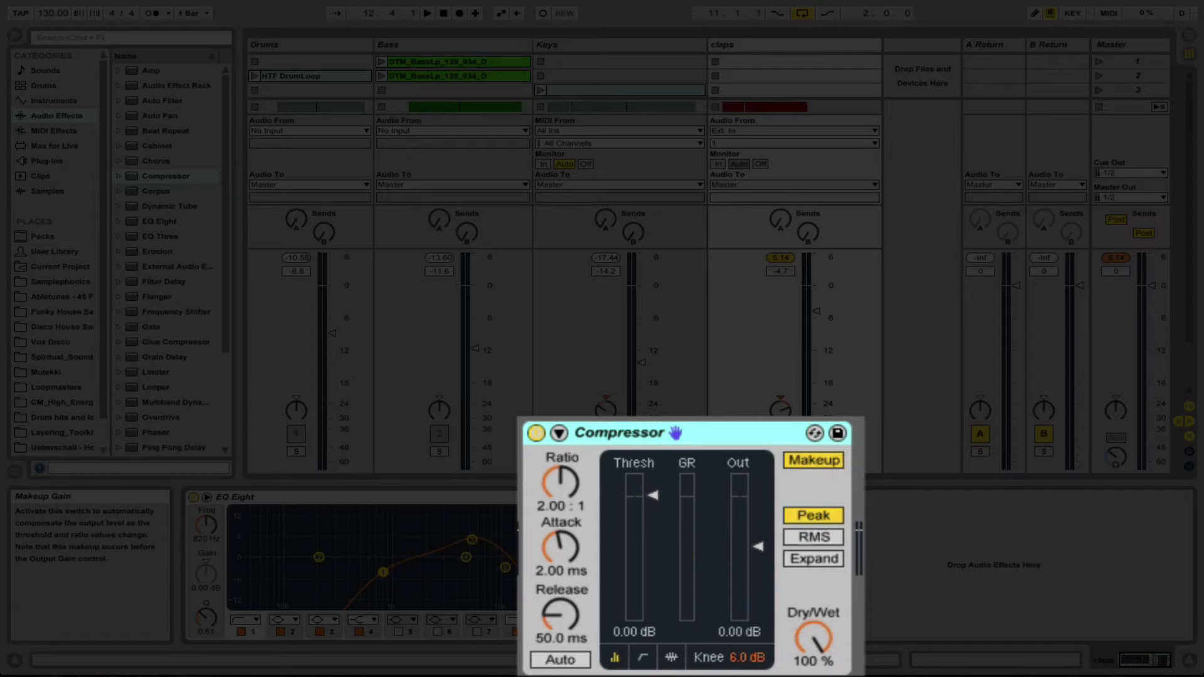
pyautogui.click(808, 460)
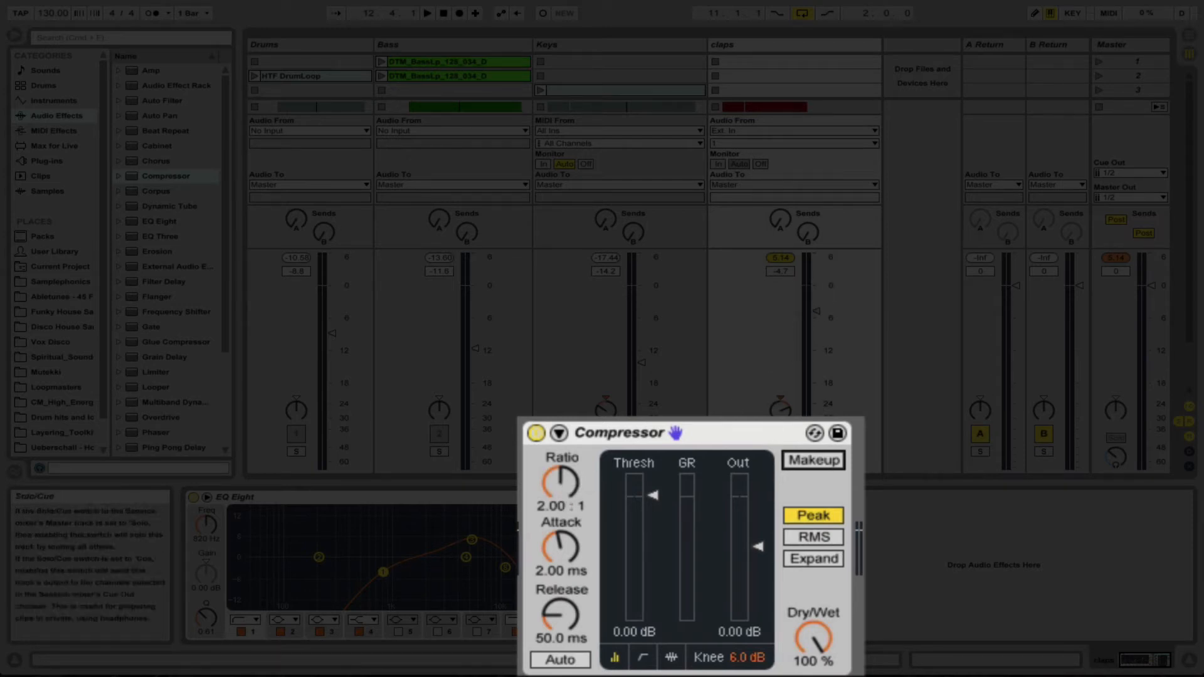
# Step: Unsolo the claps track and lower its volume to -6.6 dB while the full mix plays, and stop playback
pyautogui.click(780, 451)
pyautogui.press('space')
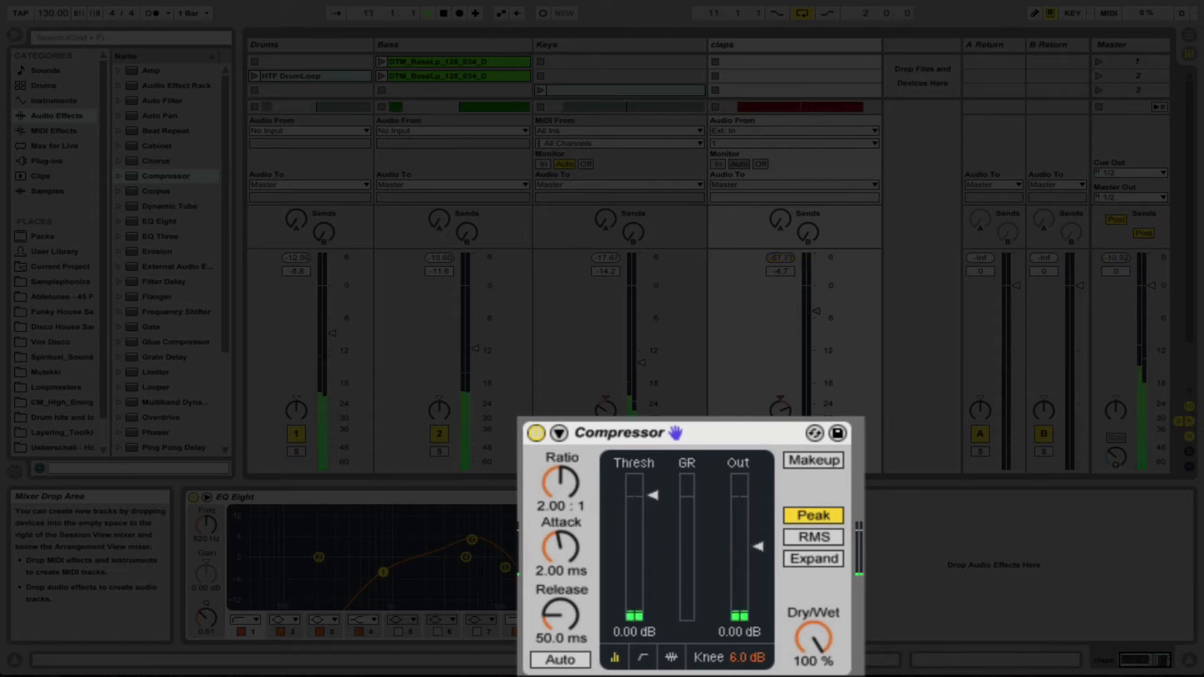
pyautogui.moveTo(815, 310)
pyautogui.mouseDown()
pyautogui.moveTo(815, 382)
pyautogui.moveTo(815, 320)
pyautogui.mouseUp()
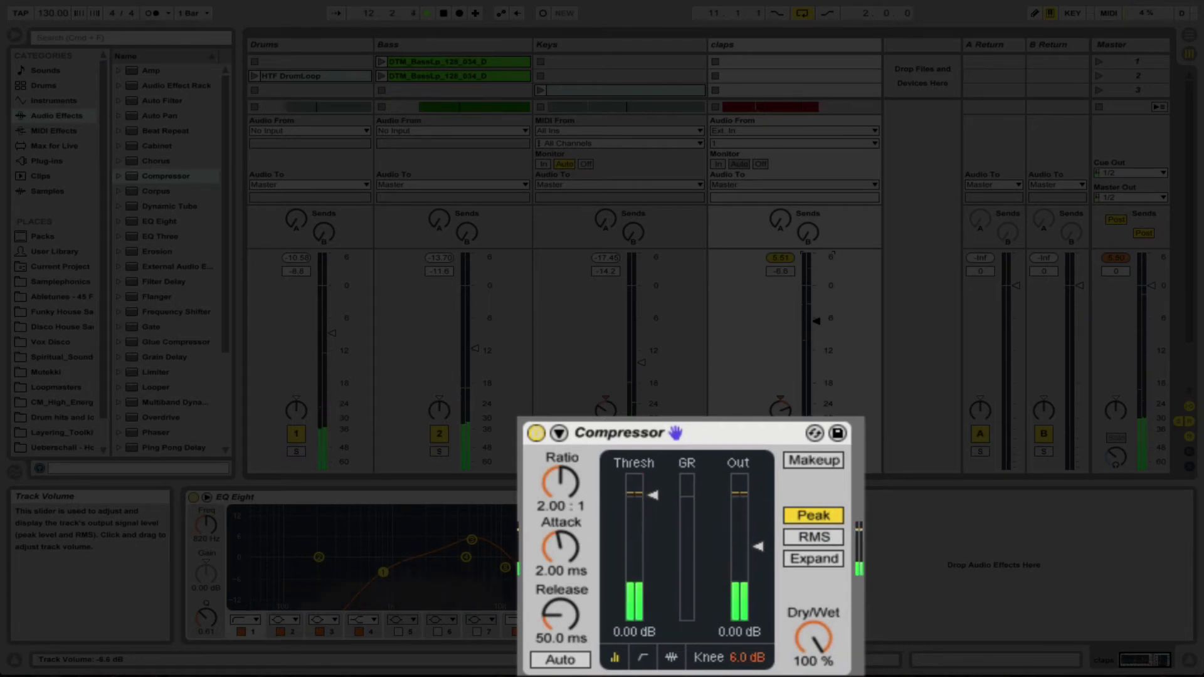
pyautogui.press('space')
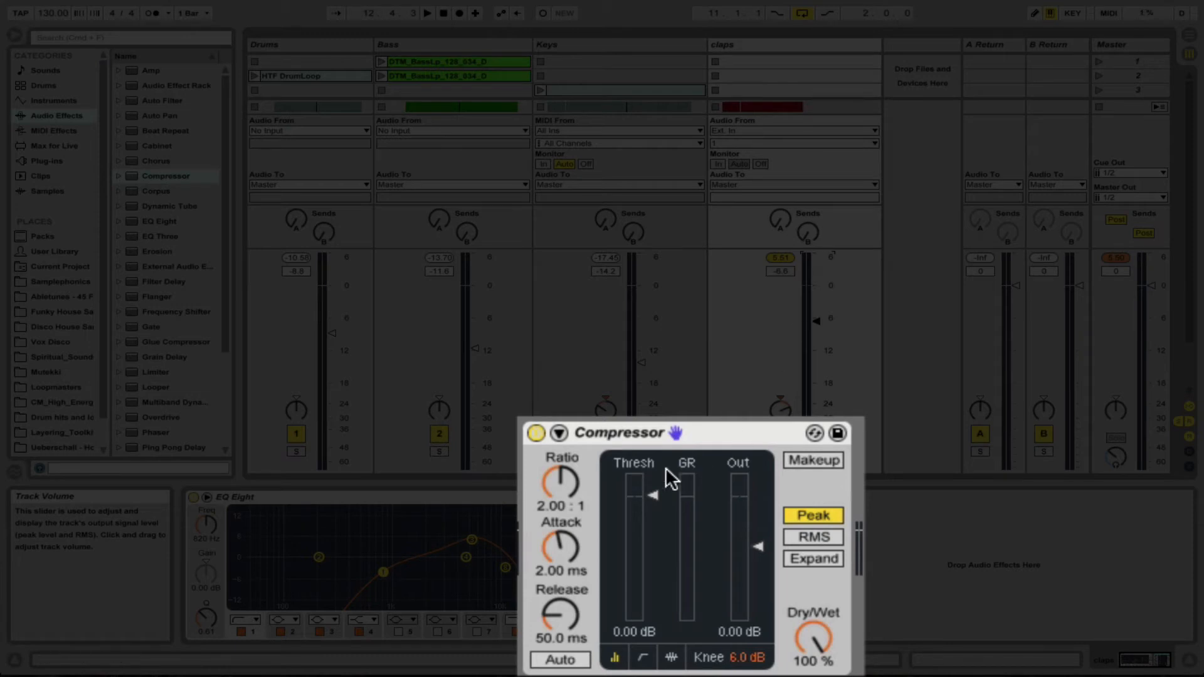
# Step: Set the claps Compressor's ratio to 6.00:1 and its attack to 0.01 ms
pyautogui.moveTo(559, 483); pyautogui.dragTo(559, 442)
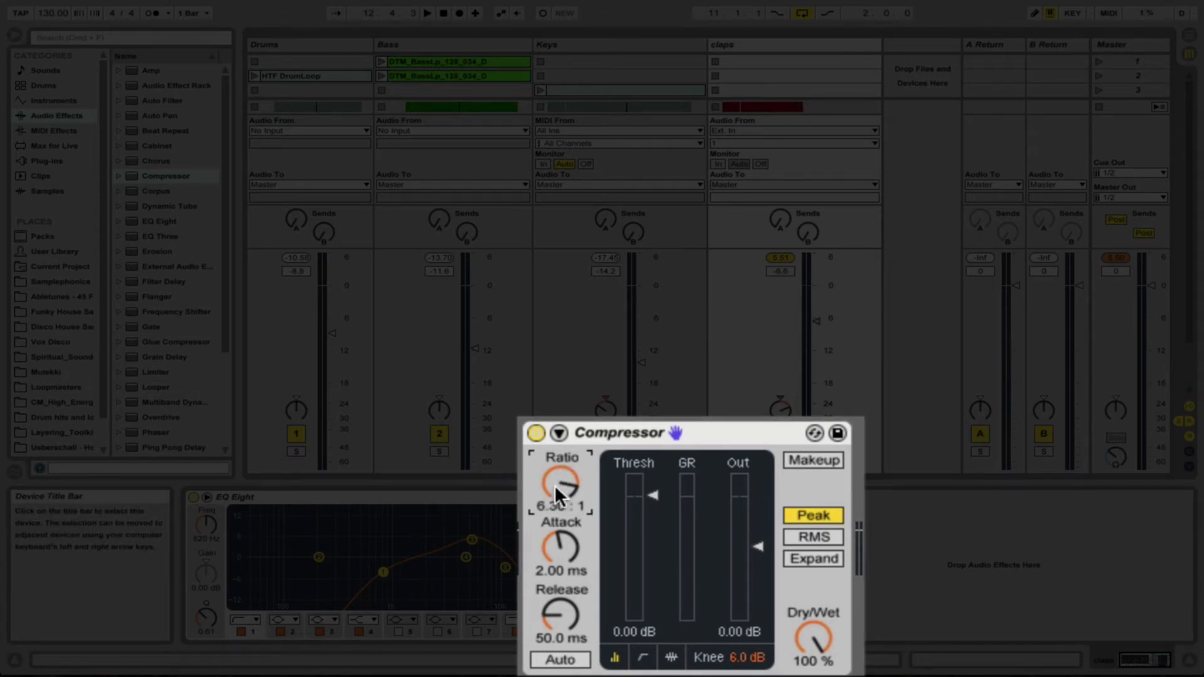
pyautogui.click(573, 535)
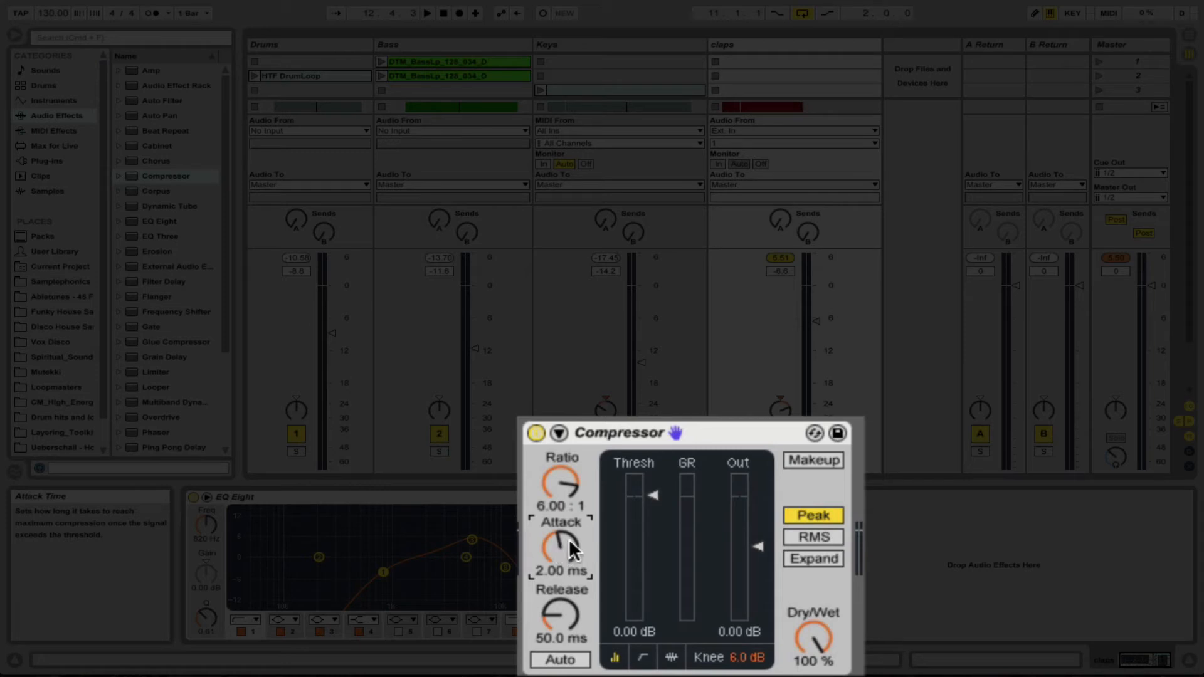
pyautogui.moveTo(569, 539); pyautogui.dragTo(569, 576)
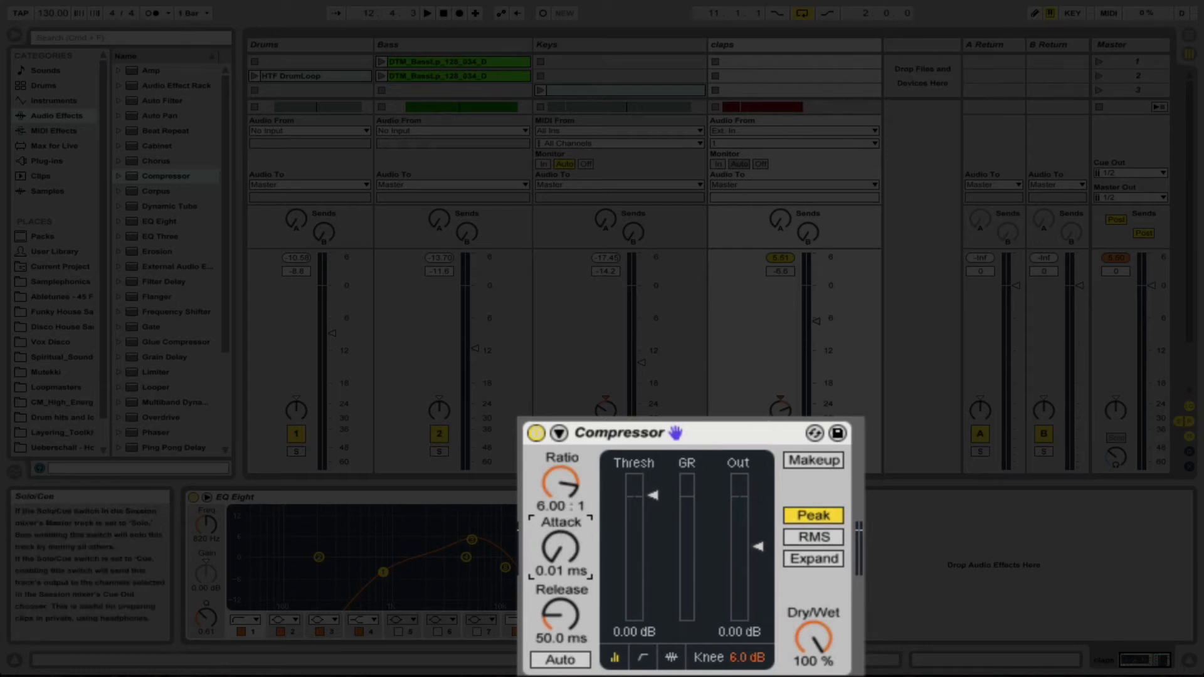
# Step: With claps soloed, lower the Compressor threshold to -3.54 dB and raise the track volume to -3.4 dB, and unsolo the track
pyautogui.click(780, 451)
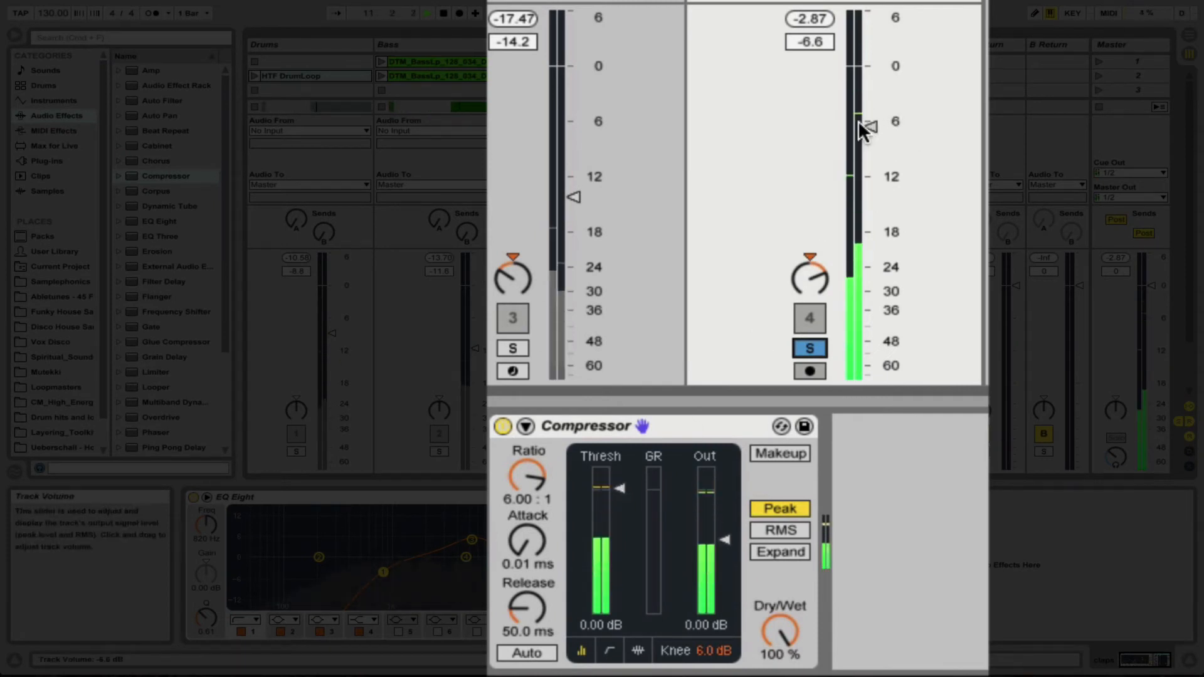
pyautogui.moveTo(618, 488); pyautogui.dragTo(618, 501)
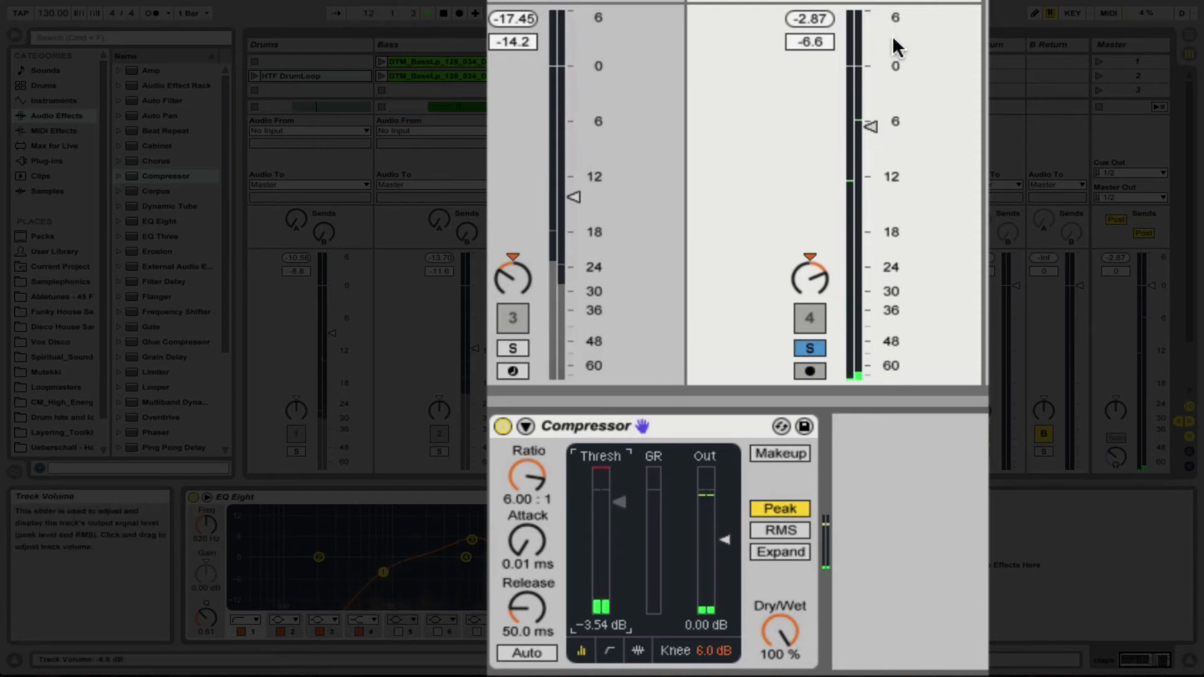
pyautogui.click(871, 128)
pyautogui.moveTo(871, 127); pyautogui.dragTo(871, 97)
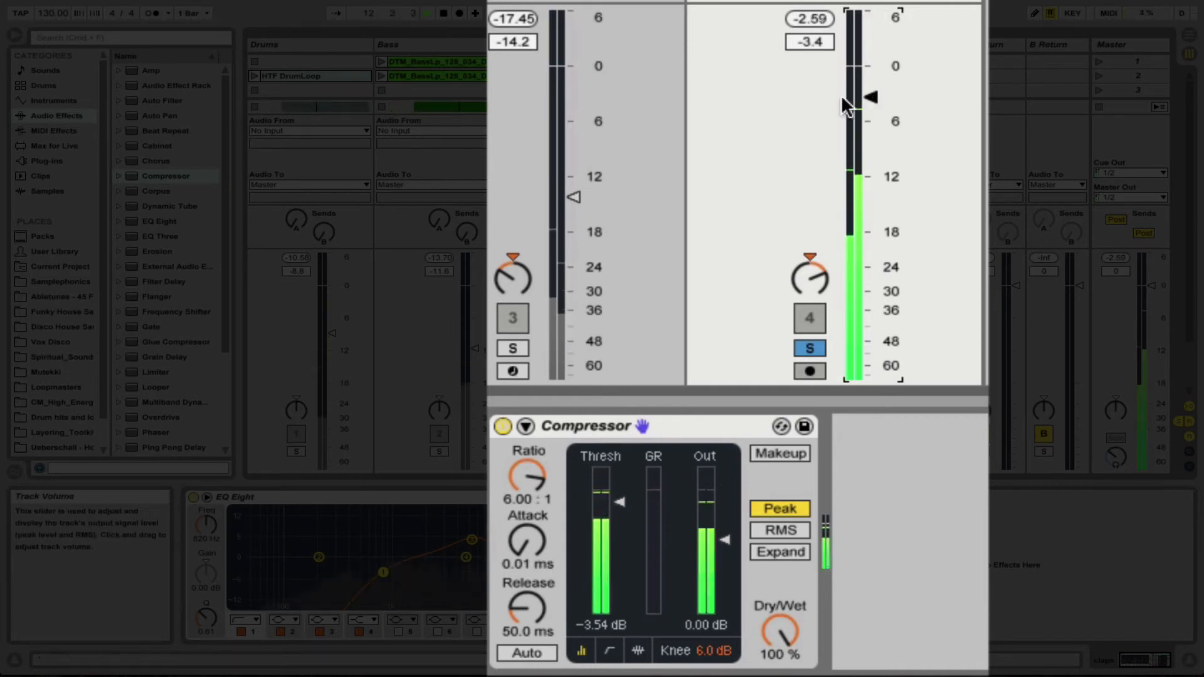
pyautogui.click(809, 349)
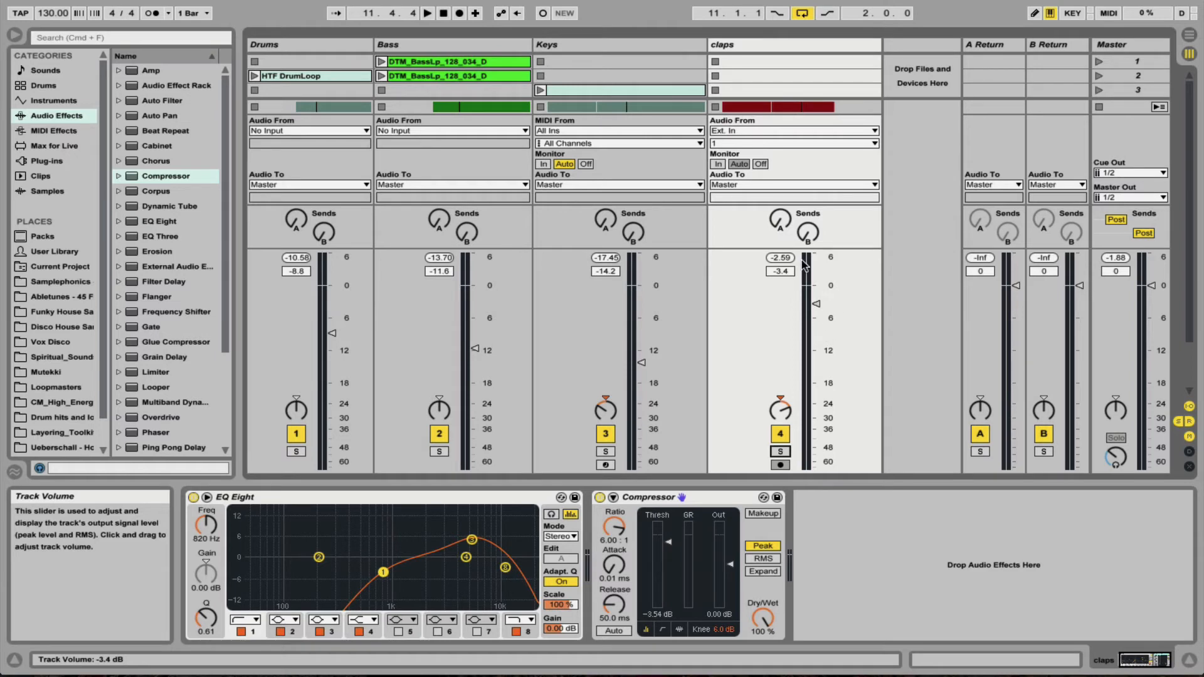
# Step: Return to the arrangement, select the claps clip at bar 11, solo its track and play the loop
pyautogui.press('Tab')
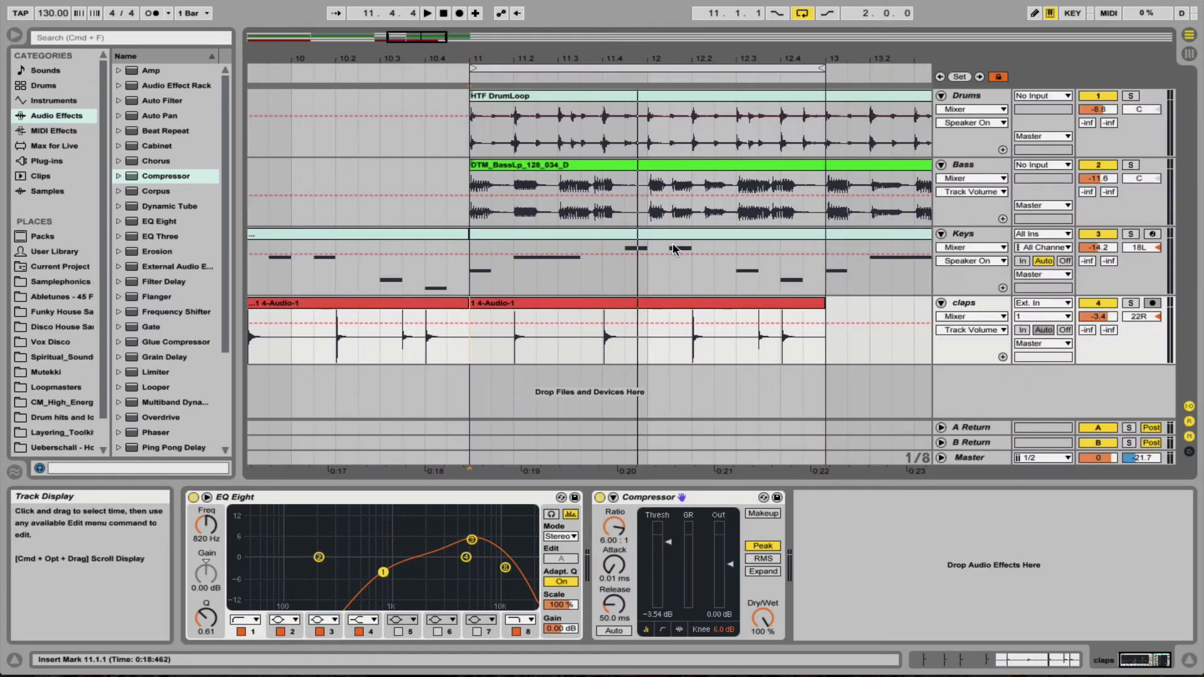
pyautogui.click(672, 304)
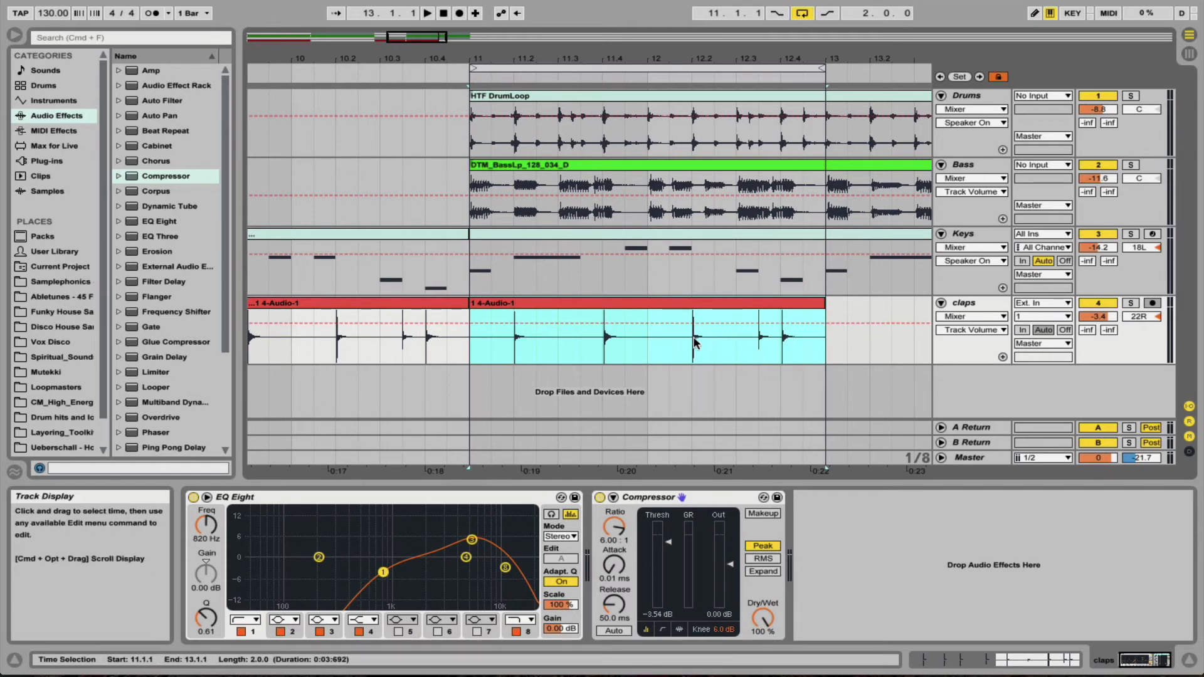
pyautogui.click(1130, 303)
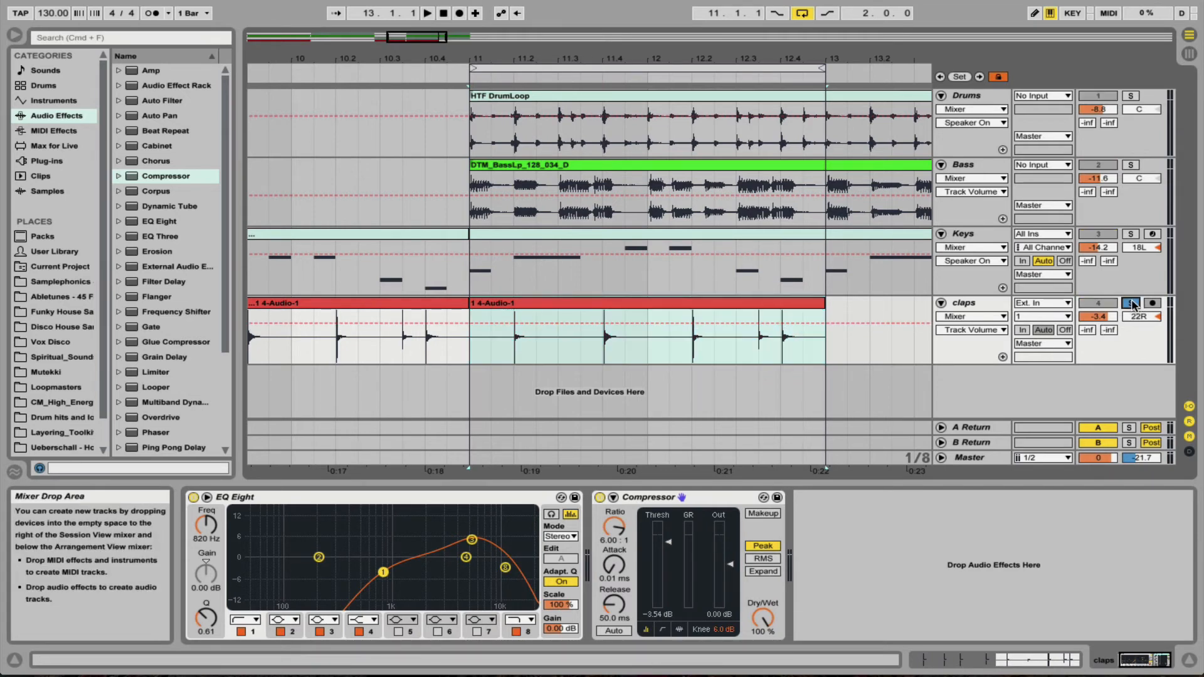
pyautogui.press('space')
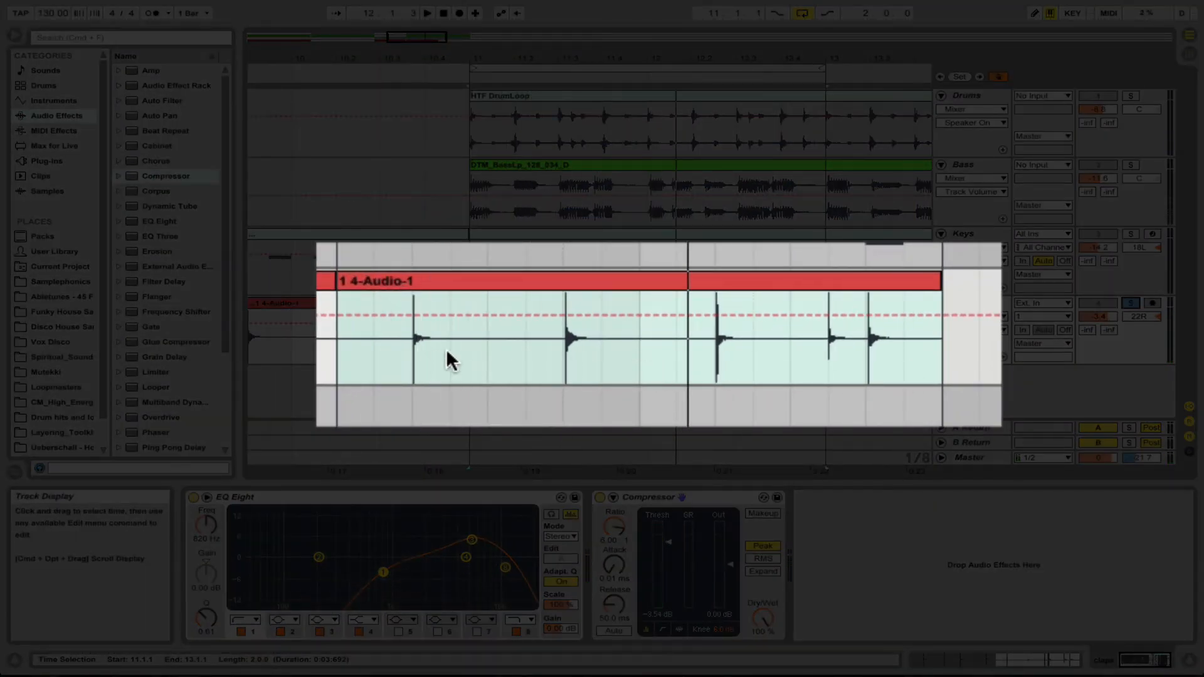
# Step: Delete the silent gaps before, between and after the clap hits in the claps clip from bar 11 to bar 13
pyautogui.click(350, 350)
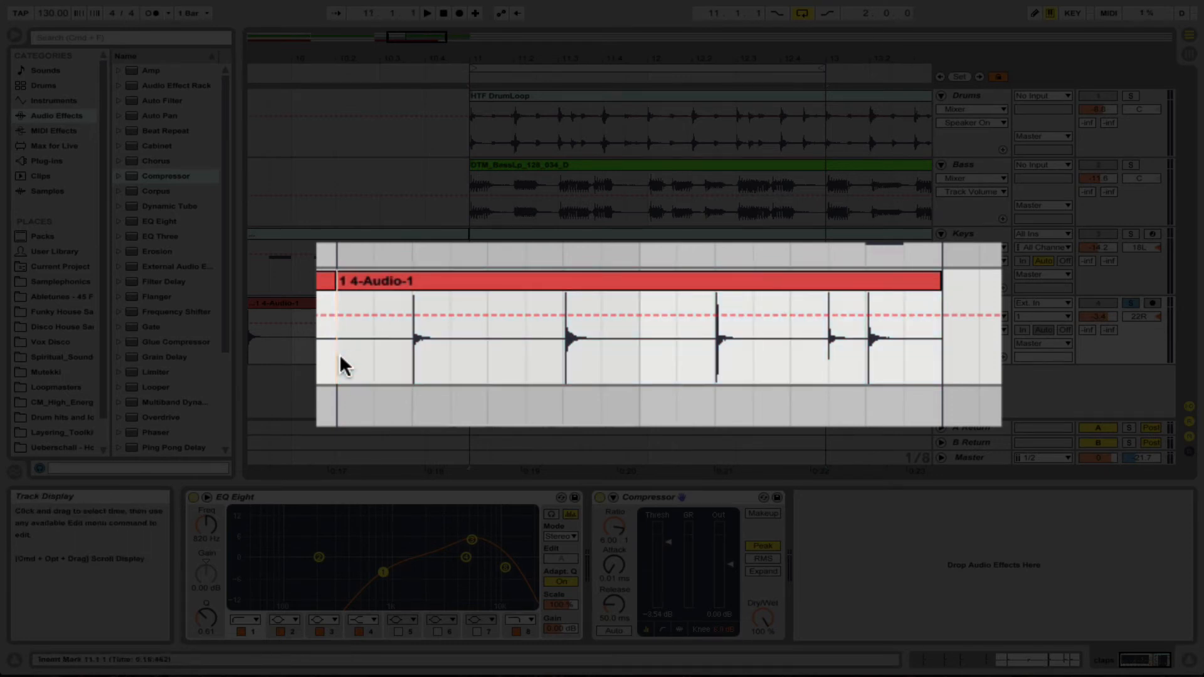
pyautogui.moveTo(340, 353); pyautogui.dragTo(381, 354)
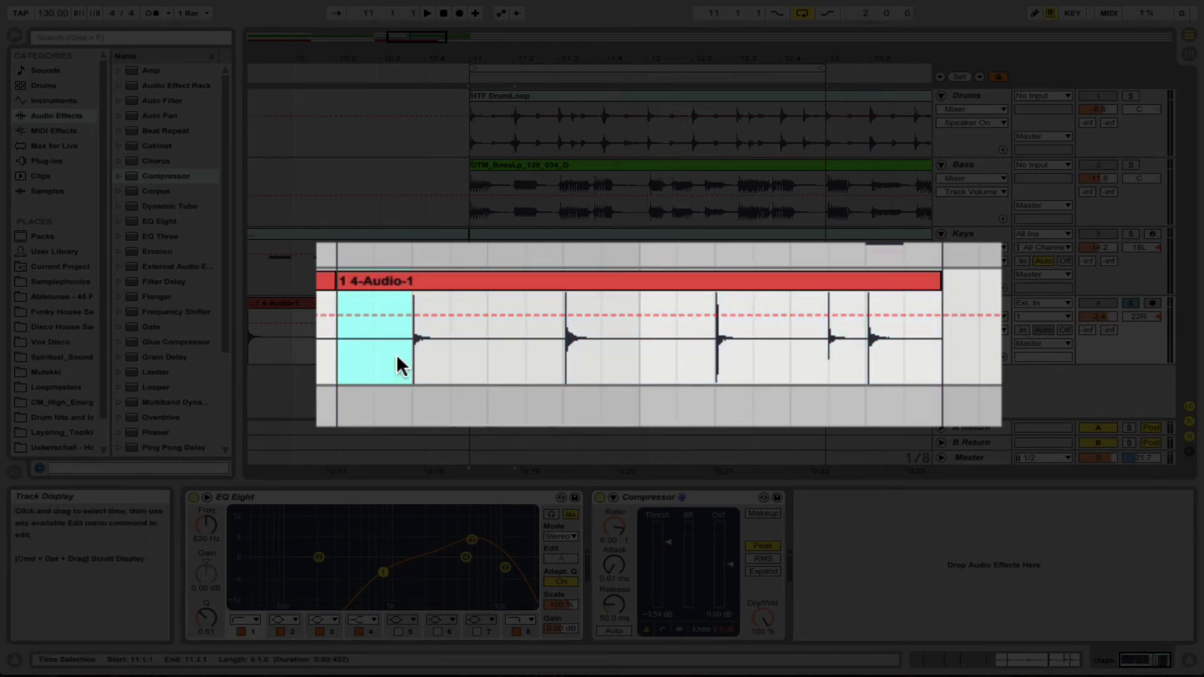
pyautogui.press('super+e')
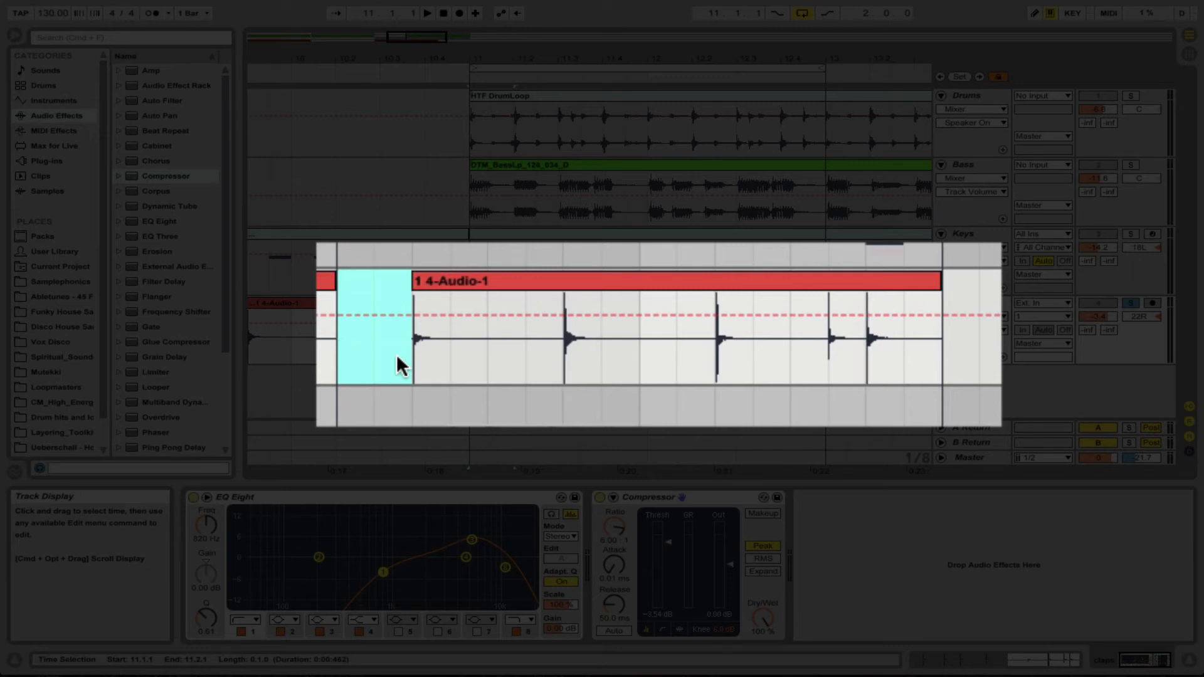
pyautogui.moveTo(457, 352); pyautogui.dragTo(666, 357)
pyautogui.press('super+e')
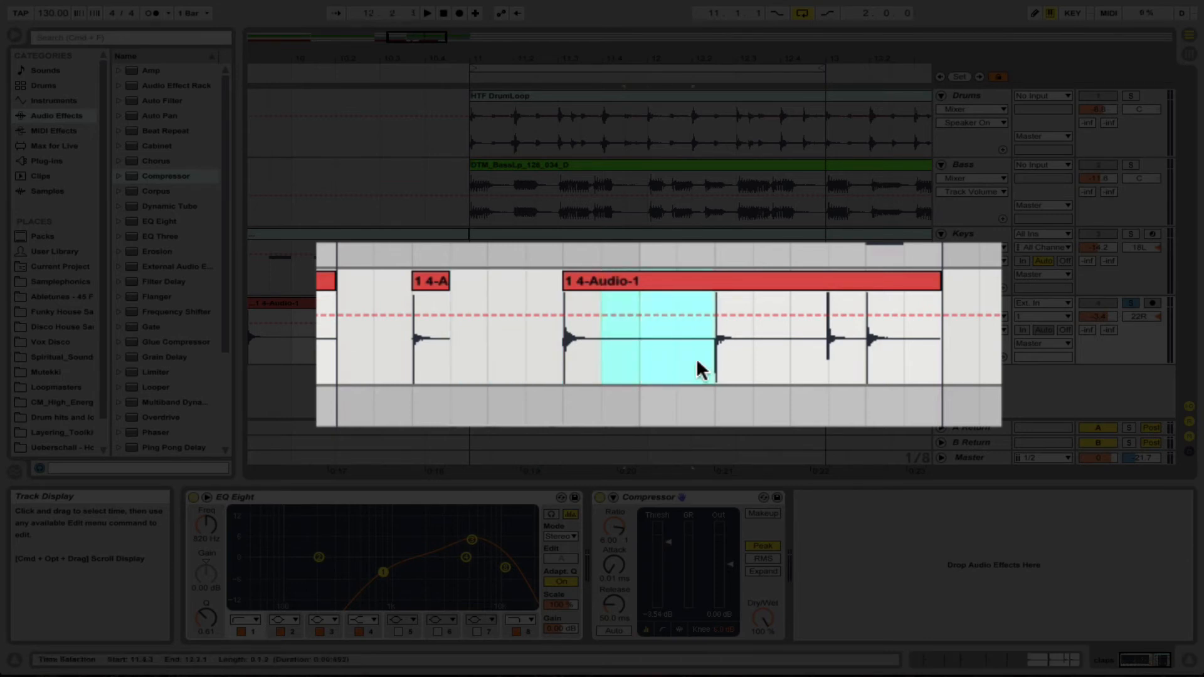
pyautogui.press('super+e')
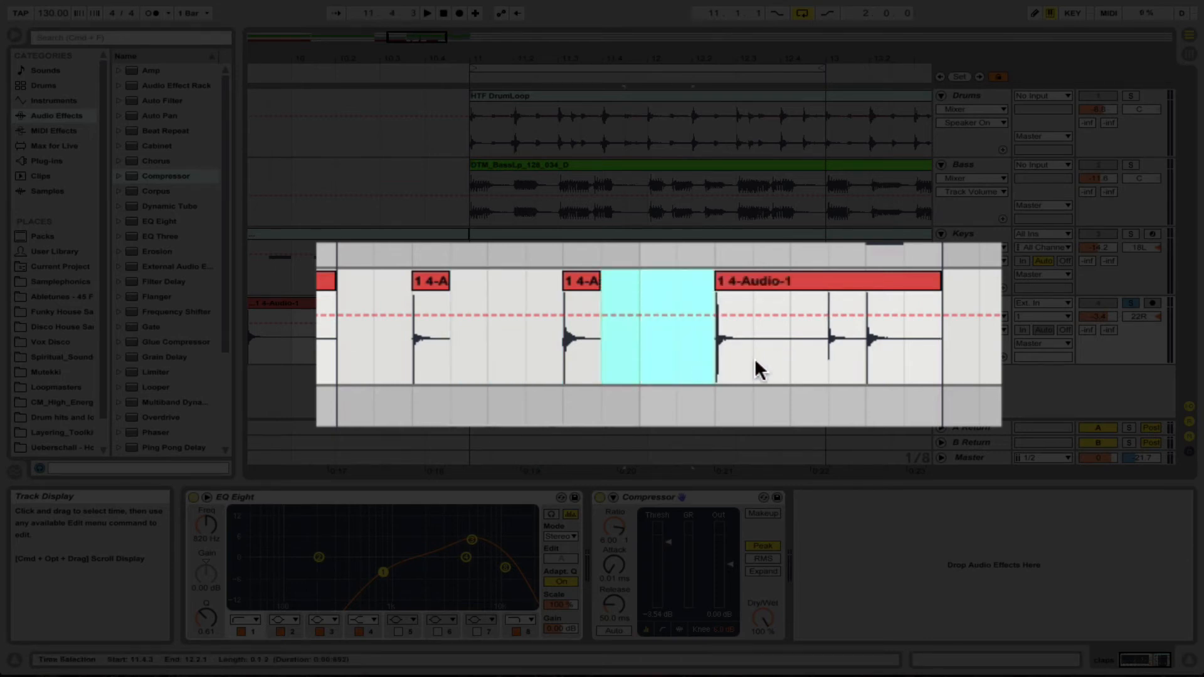
pyautogui.moveTo(755, 359); pyautogui.dragTo(811, 363)
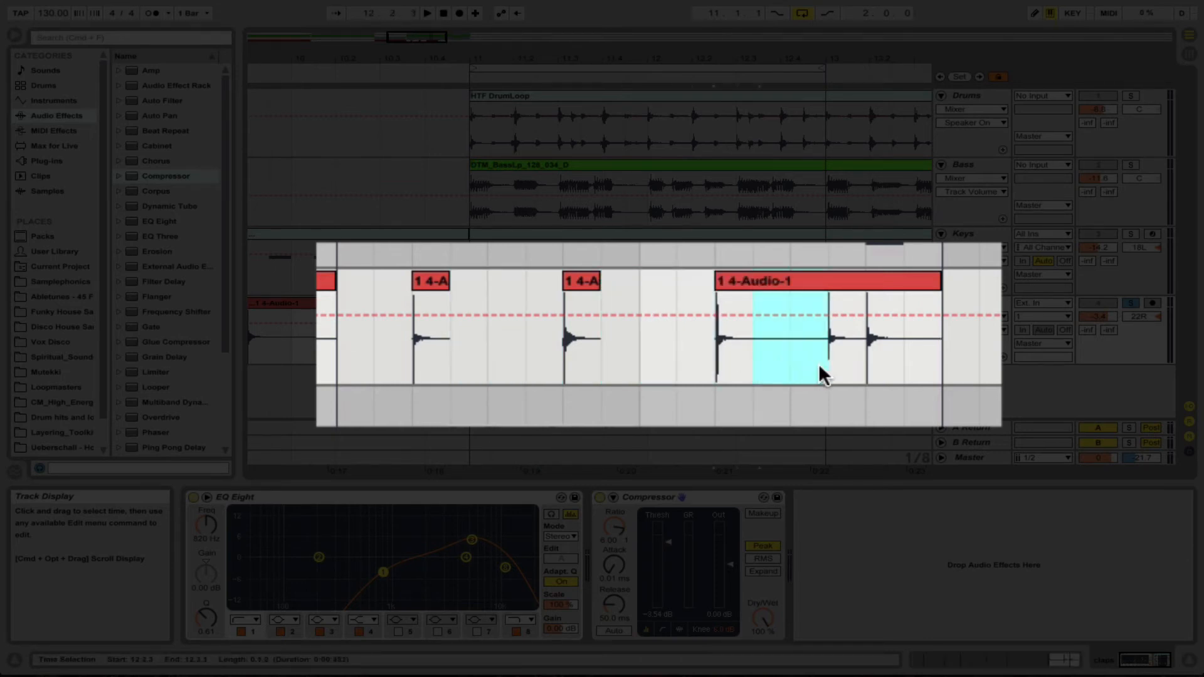
pyautogui.press('super+e')
pyautogui.moveTo(906, 353); pyautogui.dragTo(927, 353)
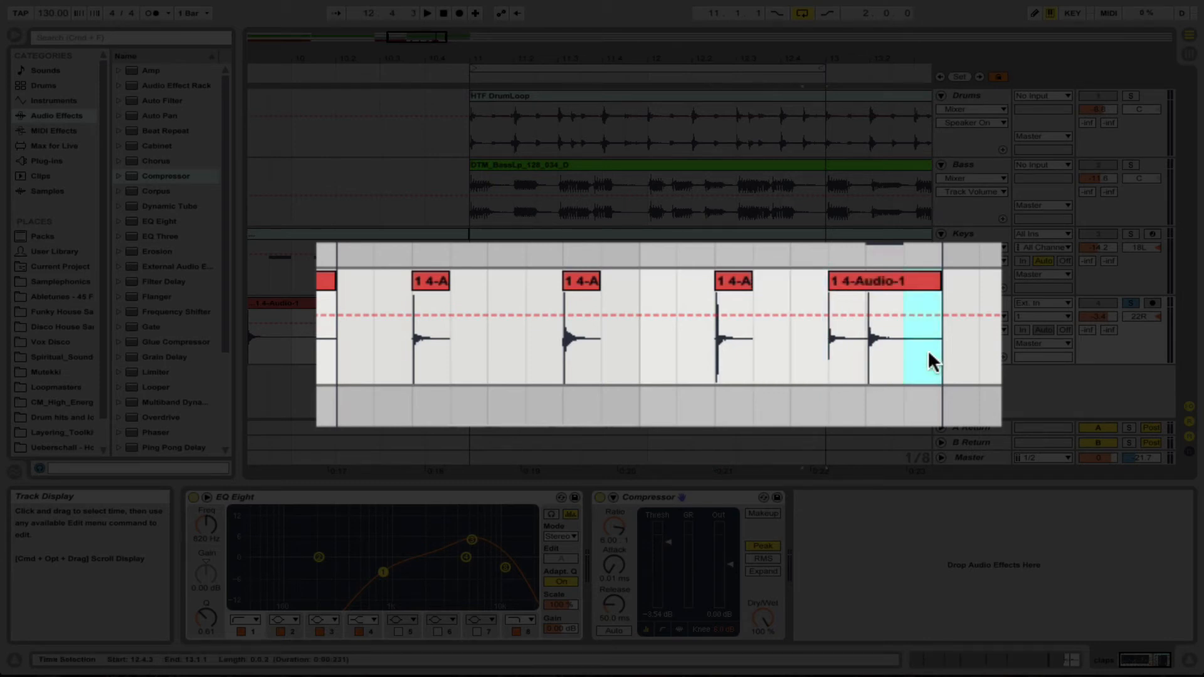
pyautogui.press('Delete')
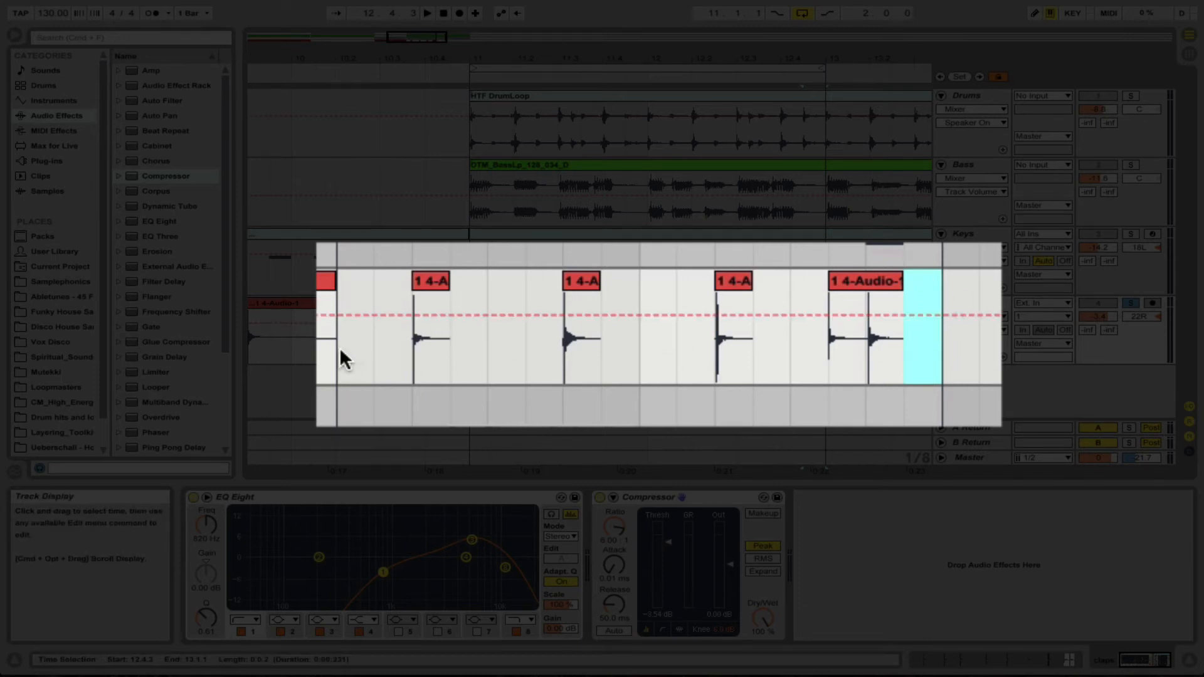
# Step: Consolidate the claps from 11.1.1 to 13.1.1 into one clip and play the soloed loop to check the result
pyautogui.moveTo(340, 356); pyautogui.dragTo(800, 337)
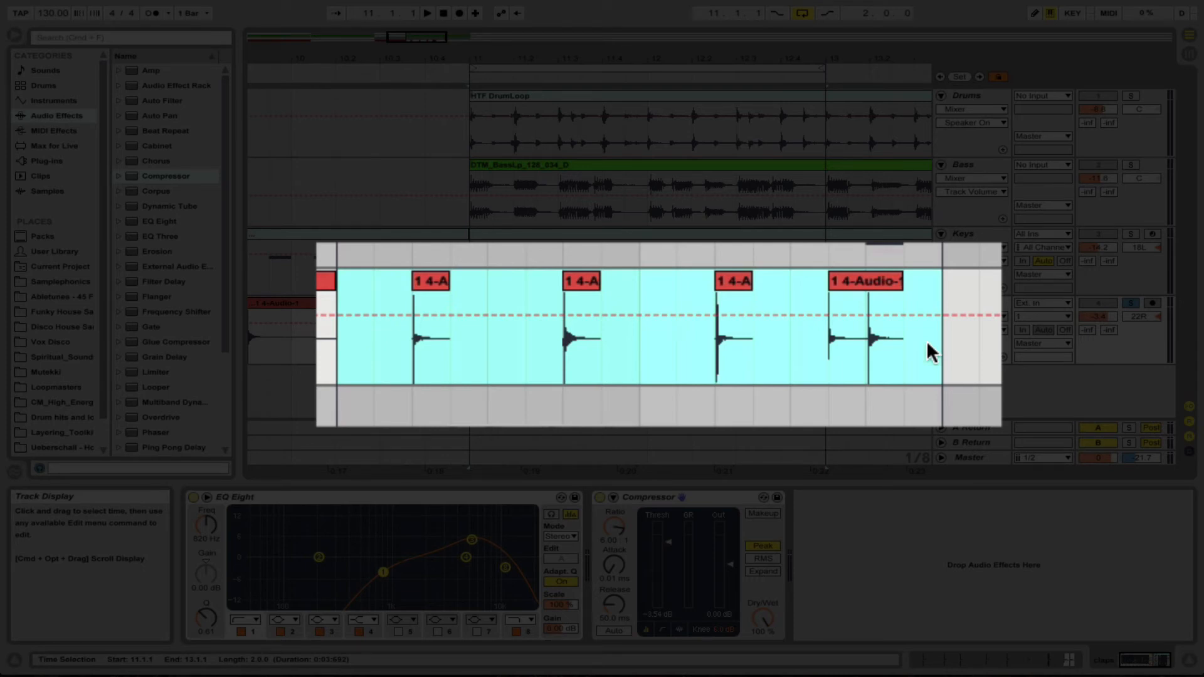
pyautogui.press('super+j')
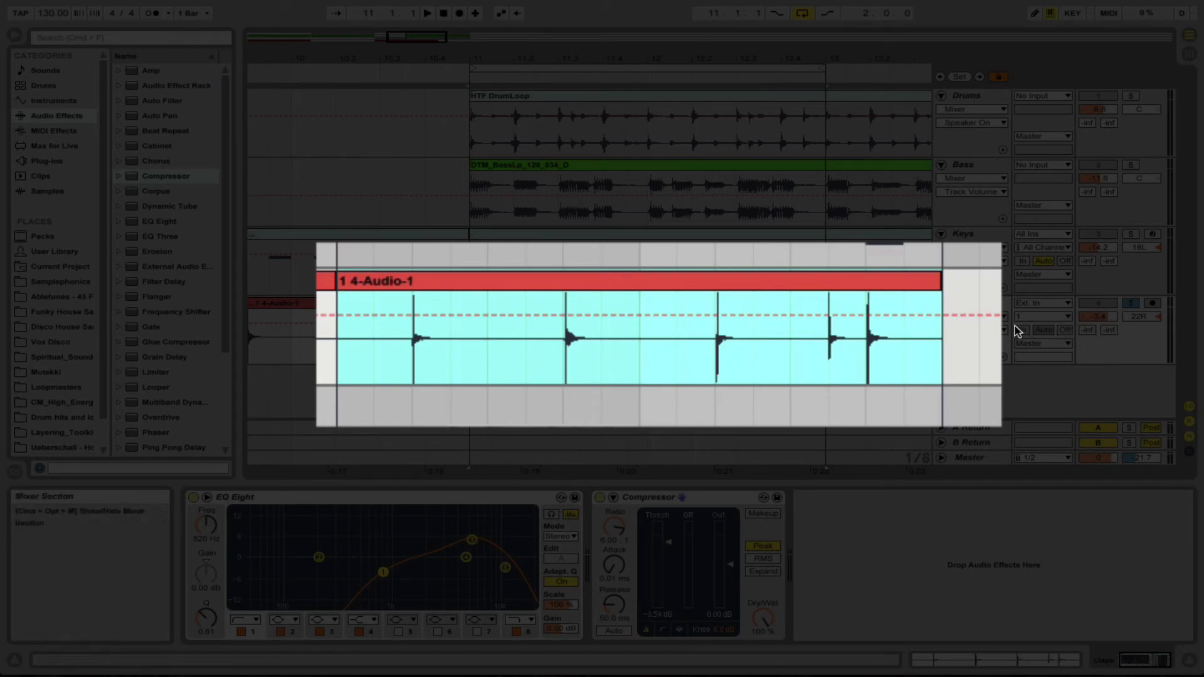
pyautogui.press('space')
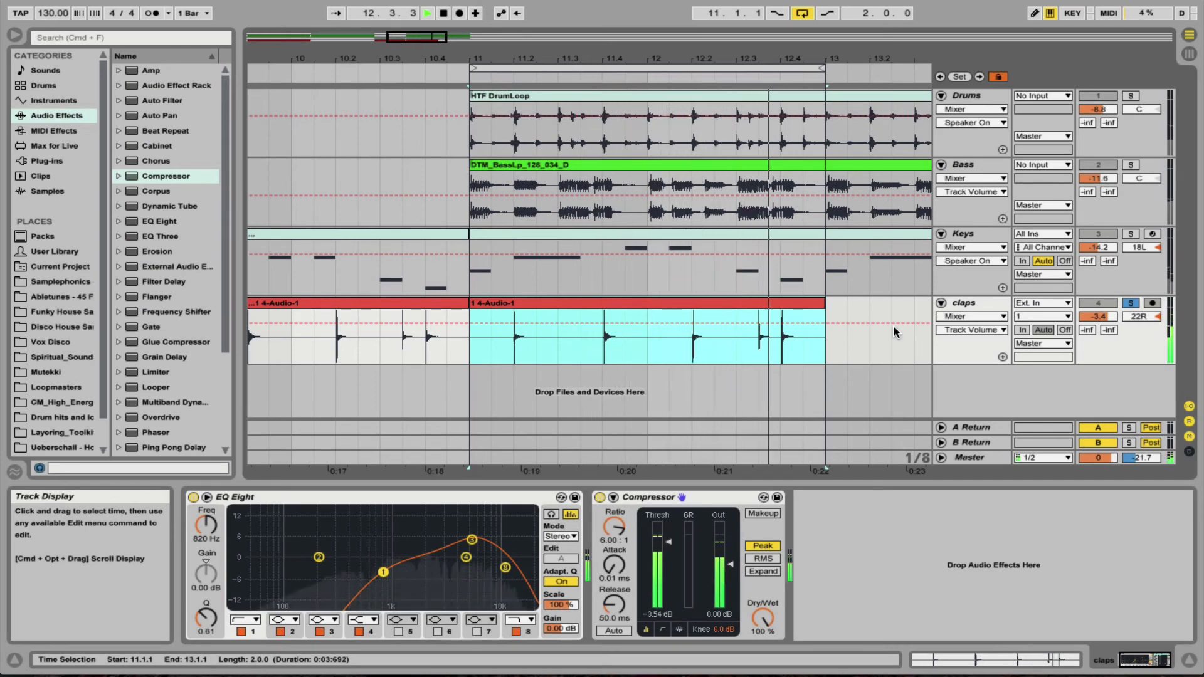
pyautogui.press('space')
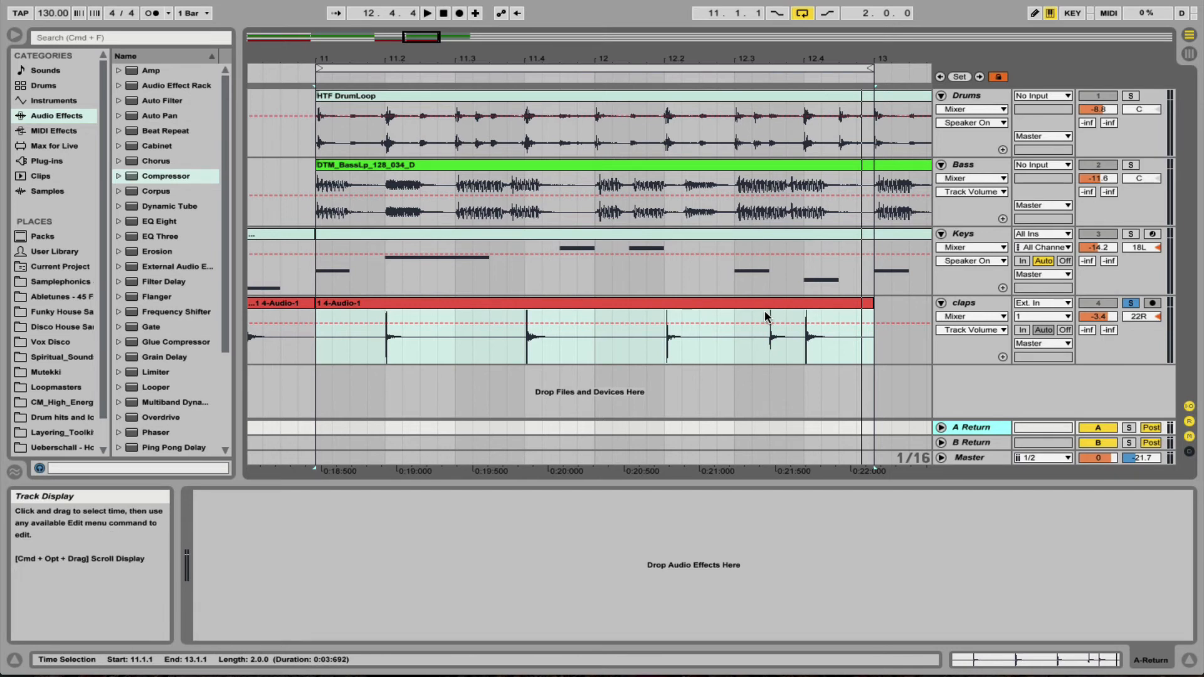
# Step: Select and solo the Keys track, play the loop to hear it without reverb, and stop playback
pyautogui.click(978, 236)
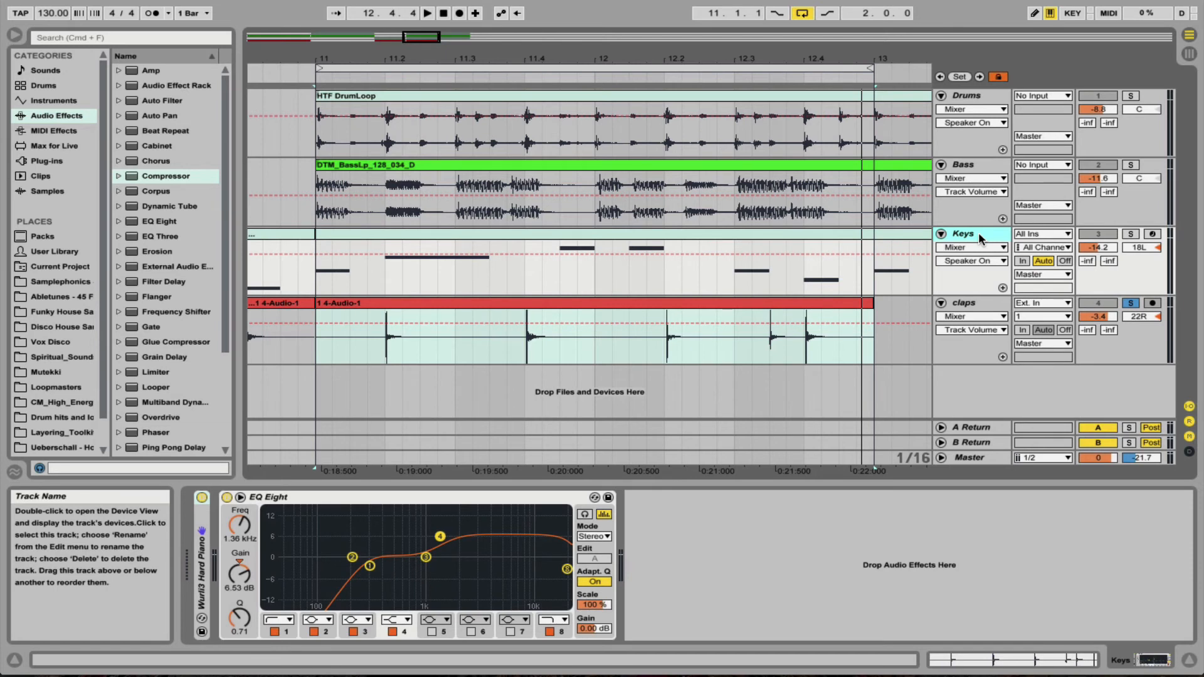
pyautogui.click(1131, 234)
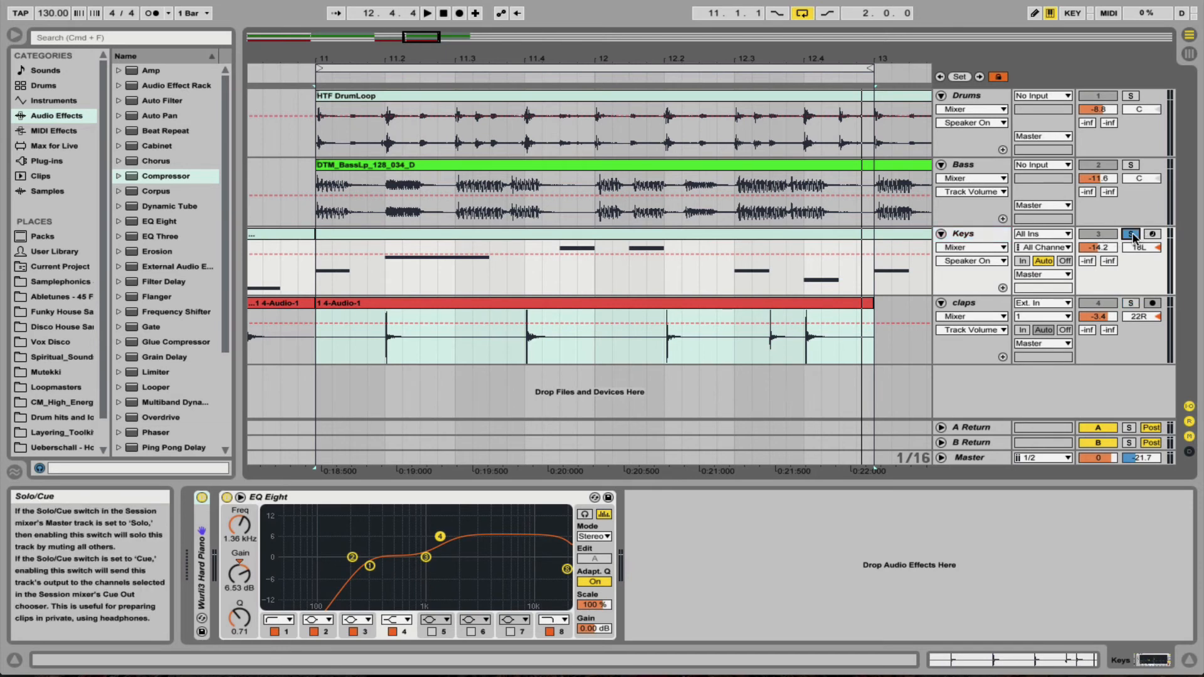
pyautogui.press('space')
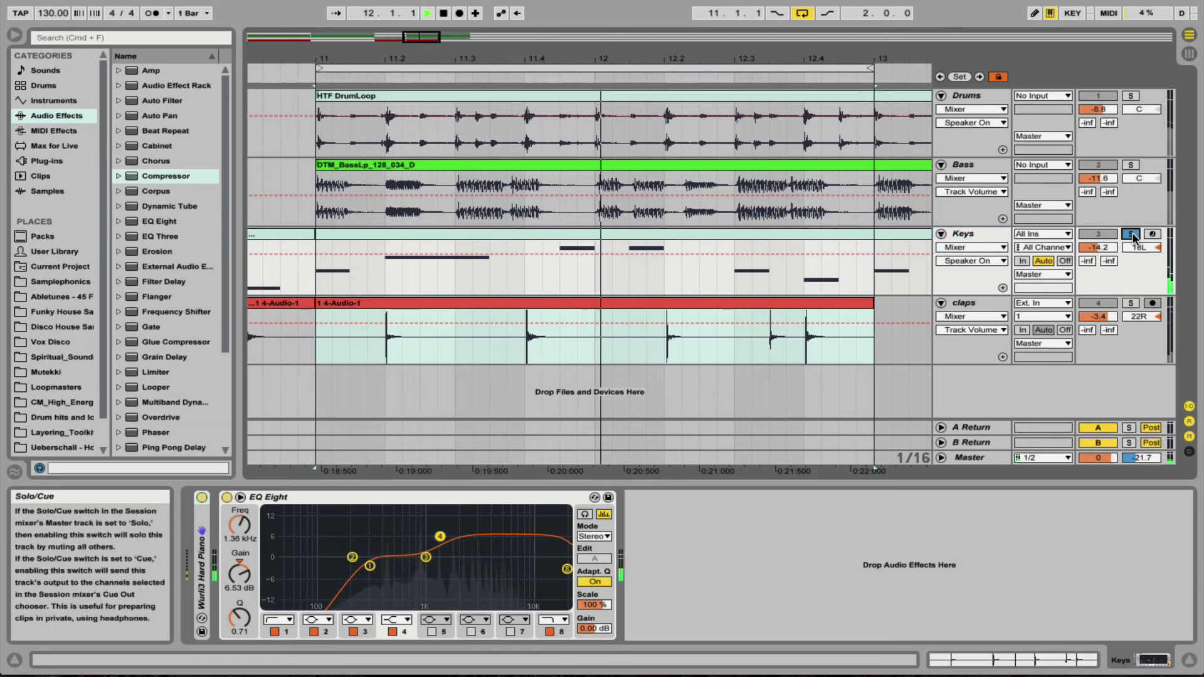
pyautogui.press('space')
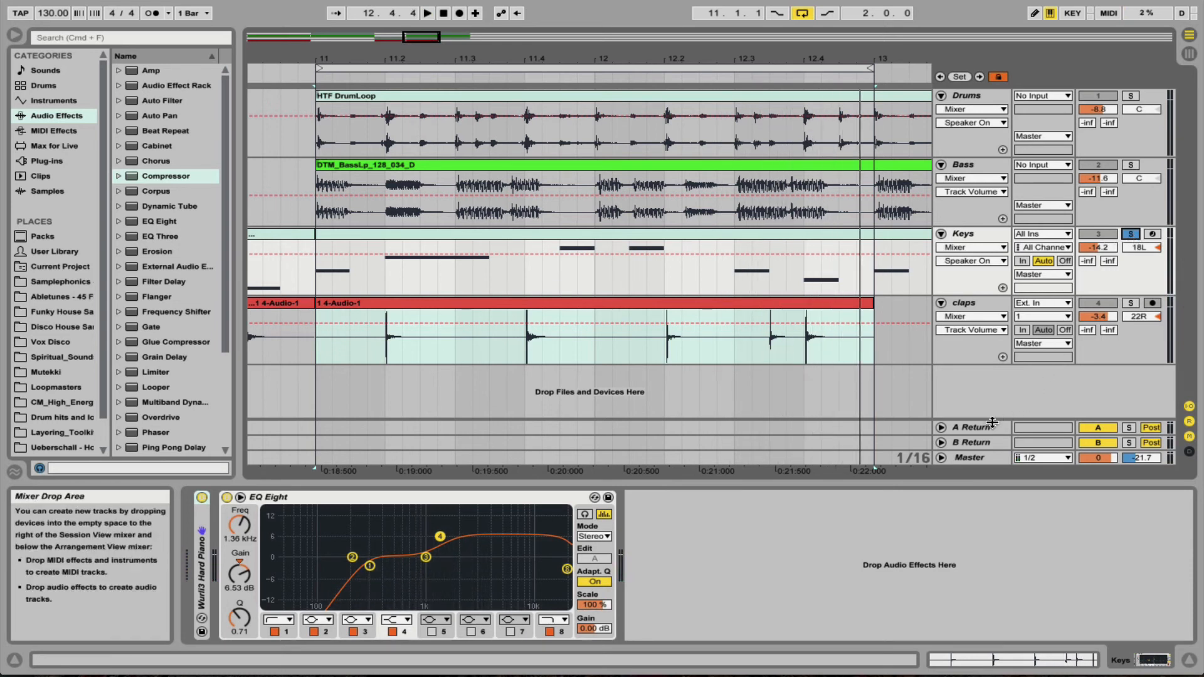
# Step: Add a Reverb to return track A and set its Dry/Wet to 100%
pyautogui.click(973, 429)
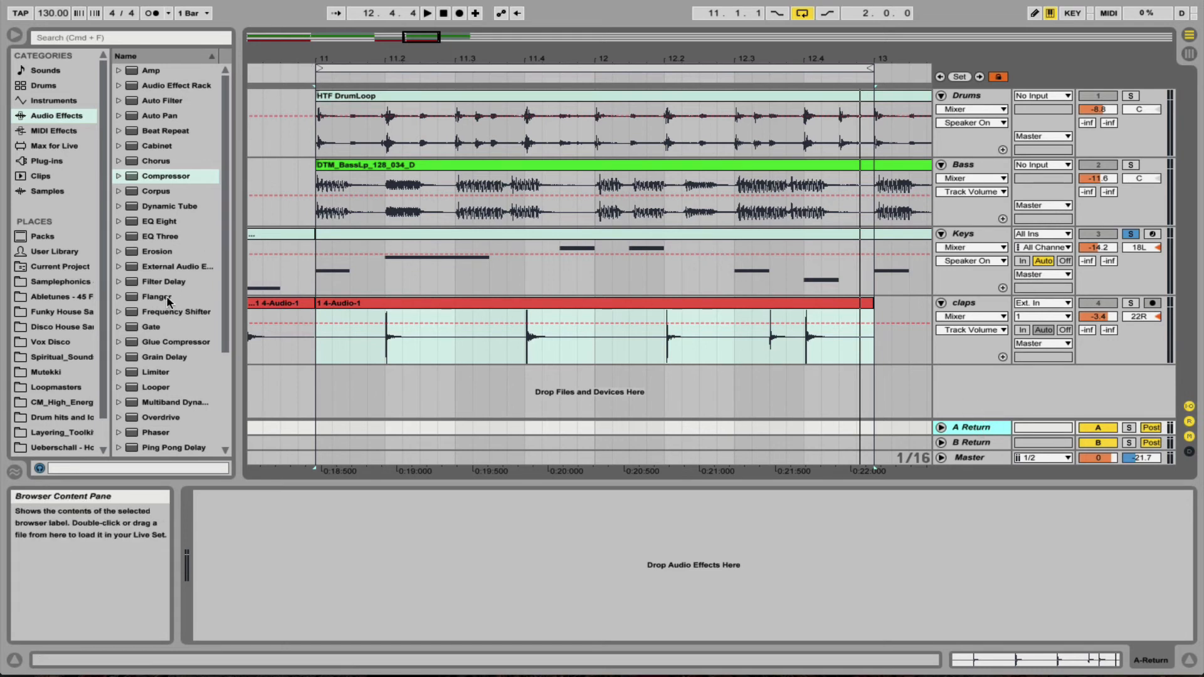
pyautogui.scroll(-5, 168, 301)
pyautogui.moveTo(152, 363); pyautogui.dragTo(430, 571)
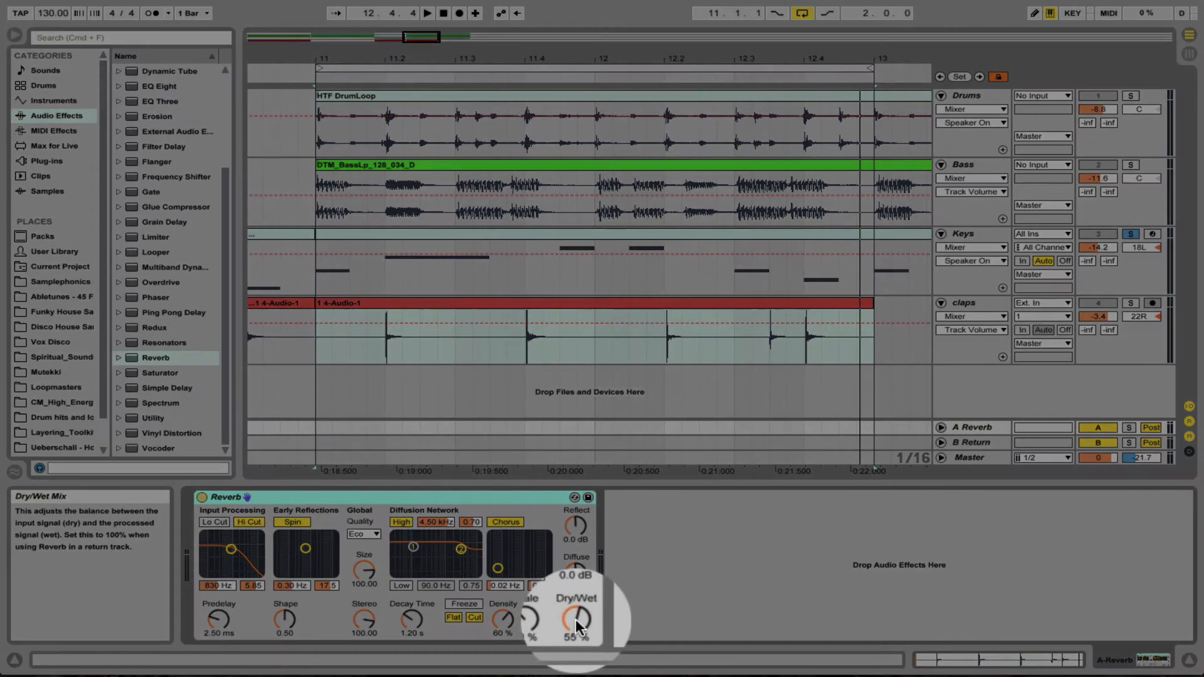
pyautogui.moveTo(574, 619); pyautogui.dragTo(574, 564)
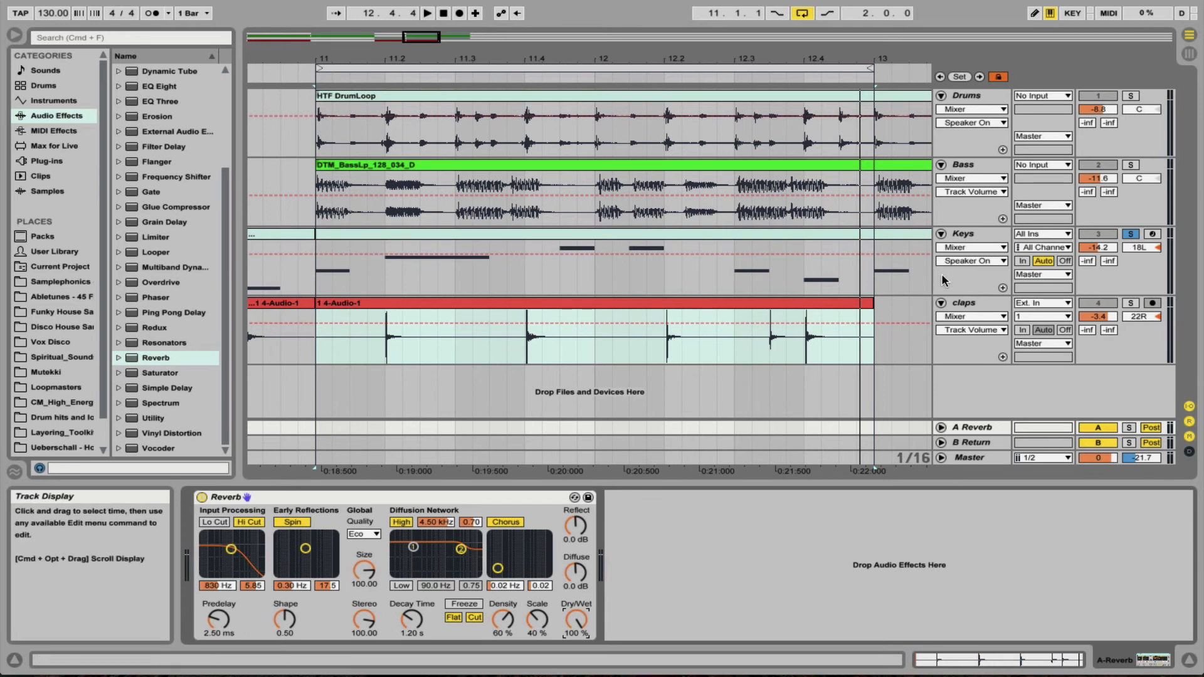
# Step: Raise the Keys track's reverb send to 0 dB, play the loop, and lower the send to about -14 dB
pyautogui.click(983, 234)
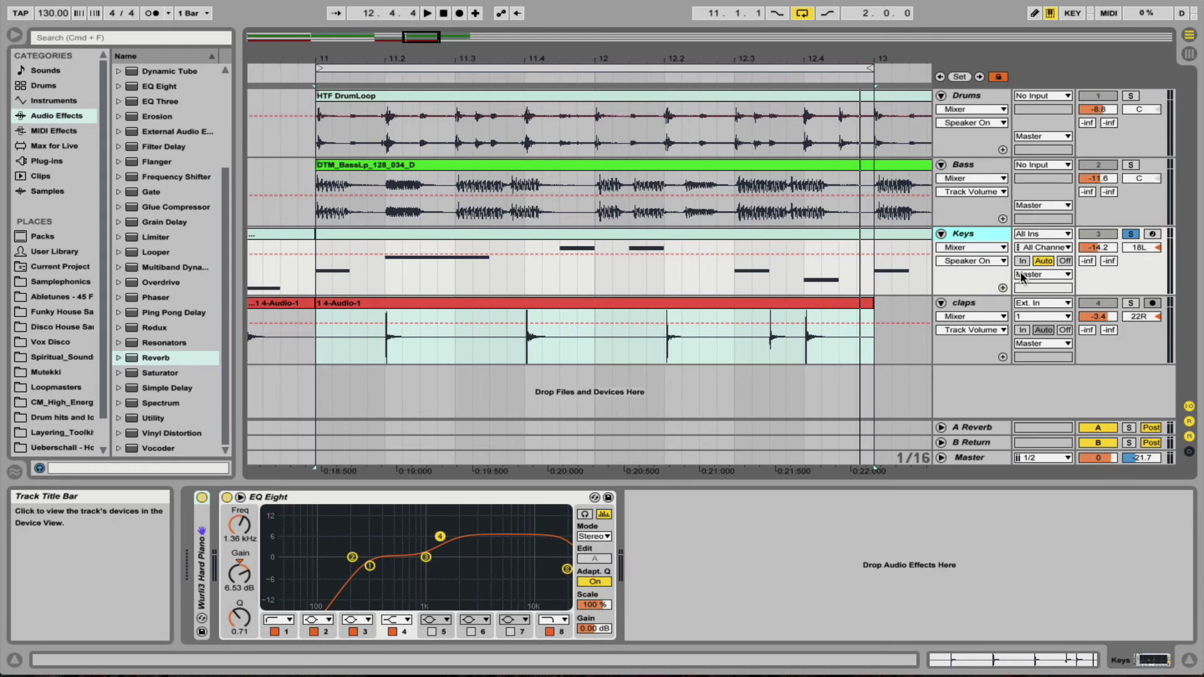
pyautogui.click(1086, 260)
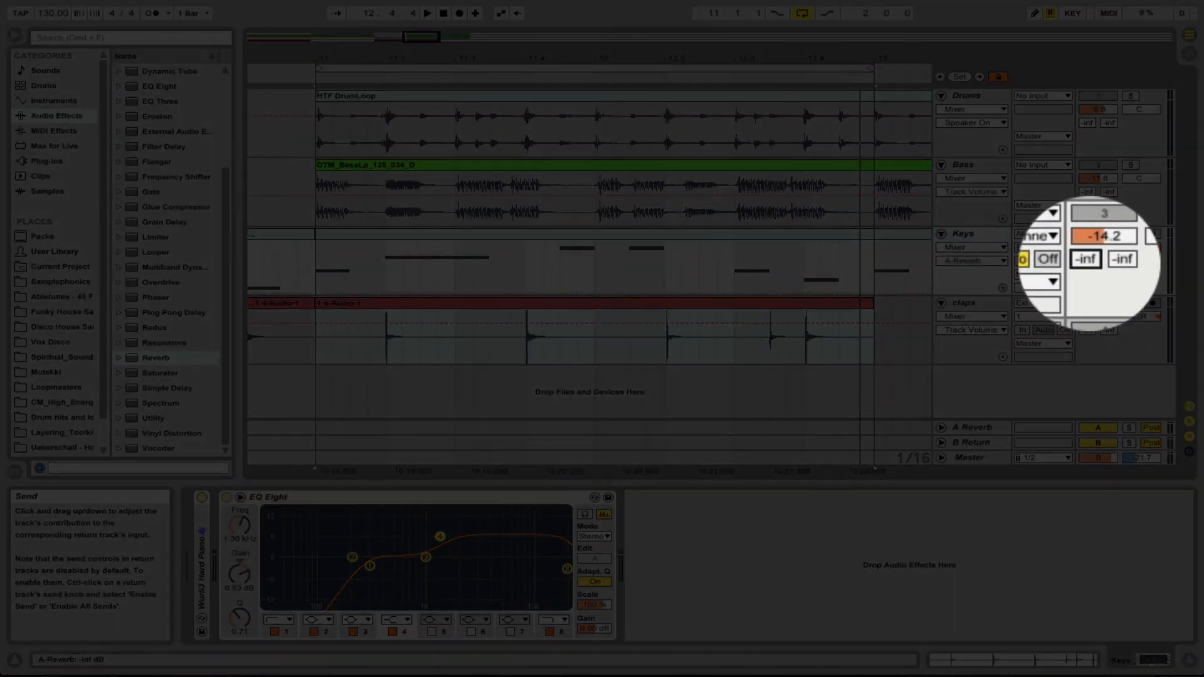
pyautogui.moveTo(1086, 260); pyautogui.dragTo(1087, 242)
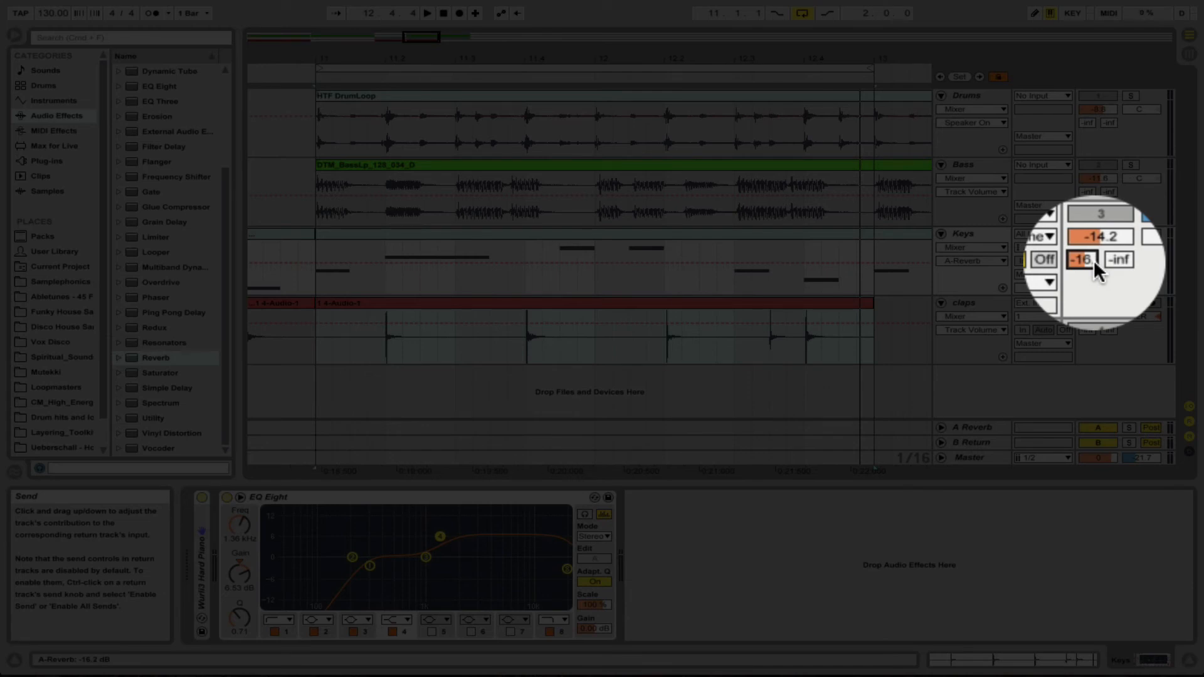
pyautogui.moveTo(1094, 260); pyautogui.dragTo(1093, 238)
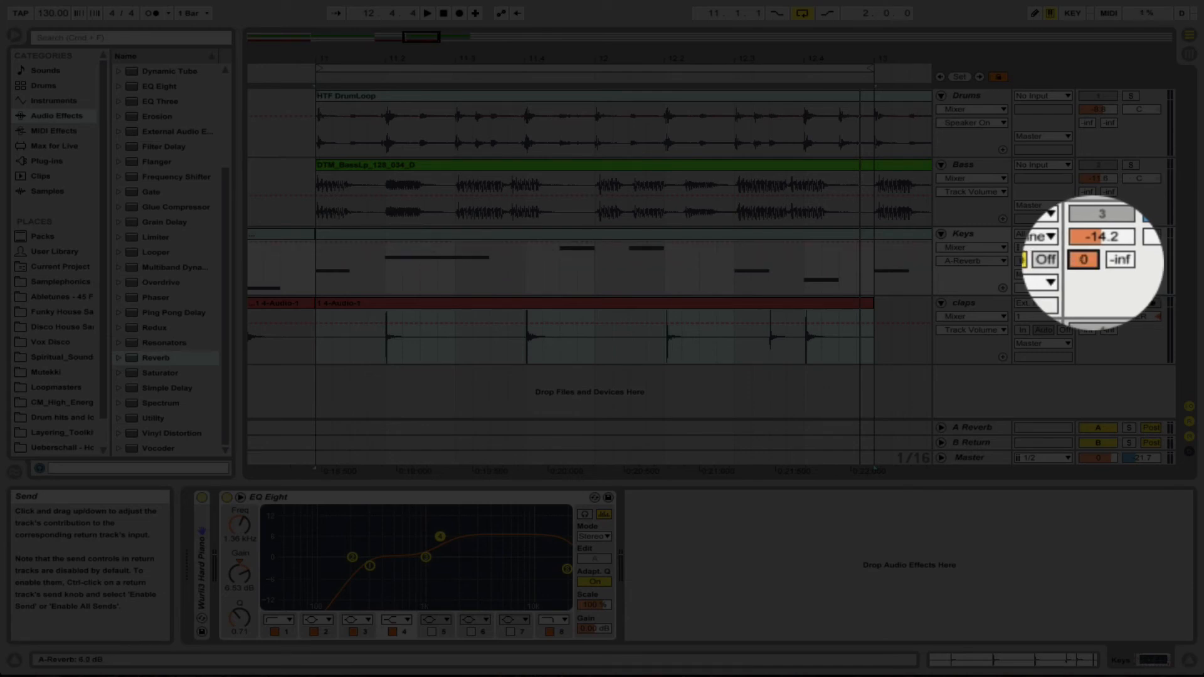
pyautogui.press('space')
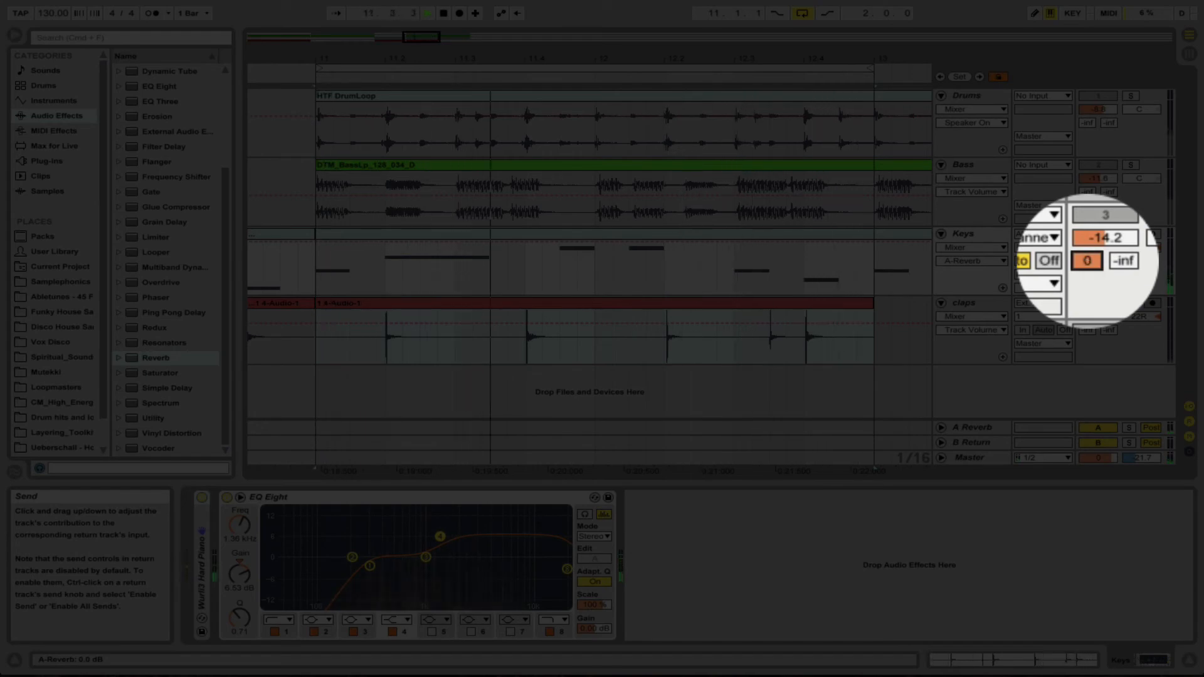
pyautogui.moveTo(1088, 260); pyautogui.dragTo(1088, 272)
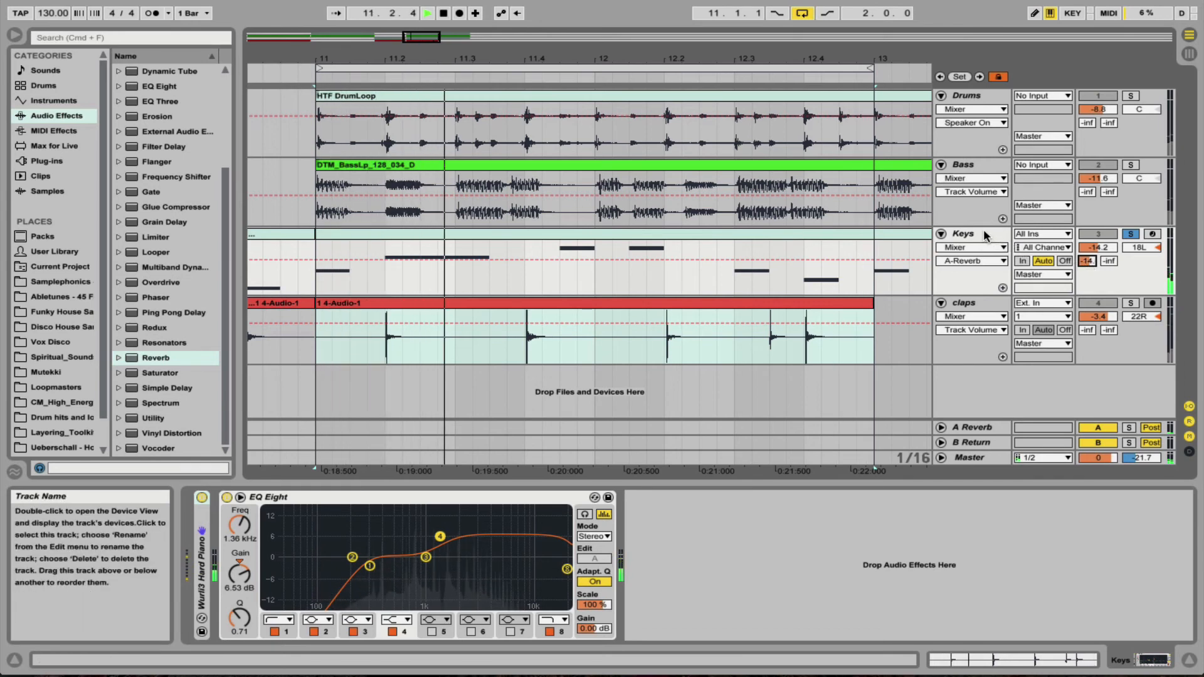
# Step: Set the Decay Time of the Reverb on return A to 1.02 s and audition it on the Keys loop
pyautogui.click(971, 427)
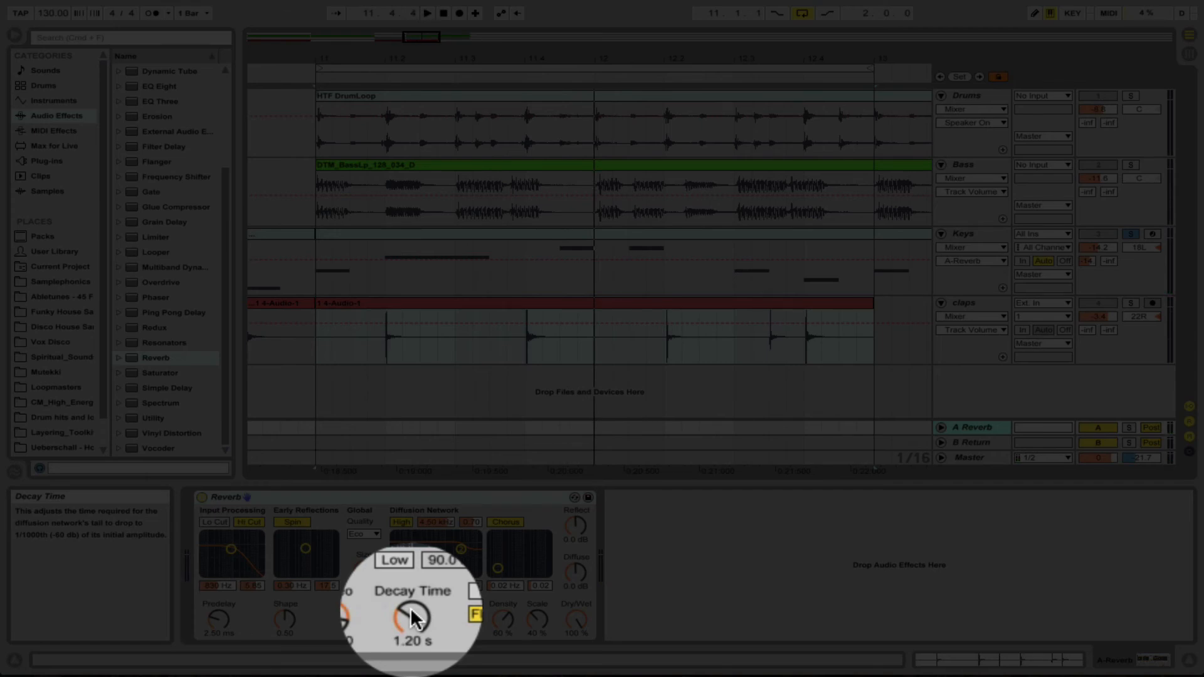
pyautogui.moveTo(411, 621); pyautogui.dragTo(411, 628)
pyautogui.press('space')
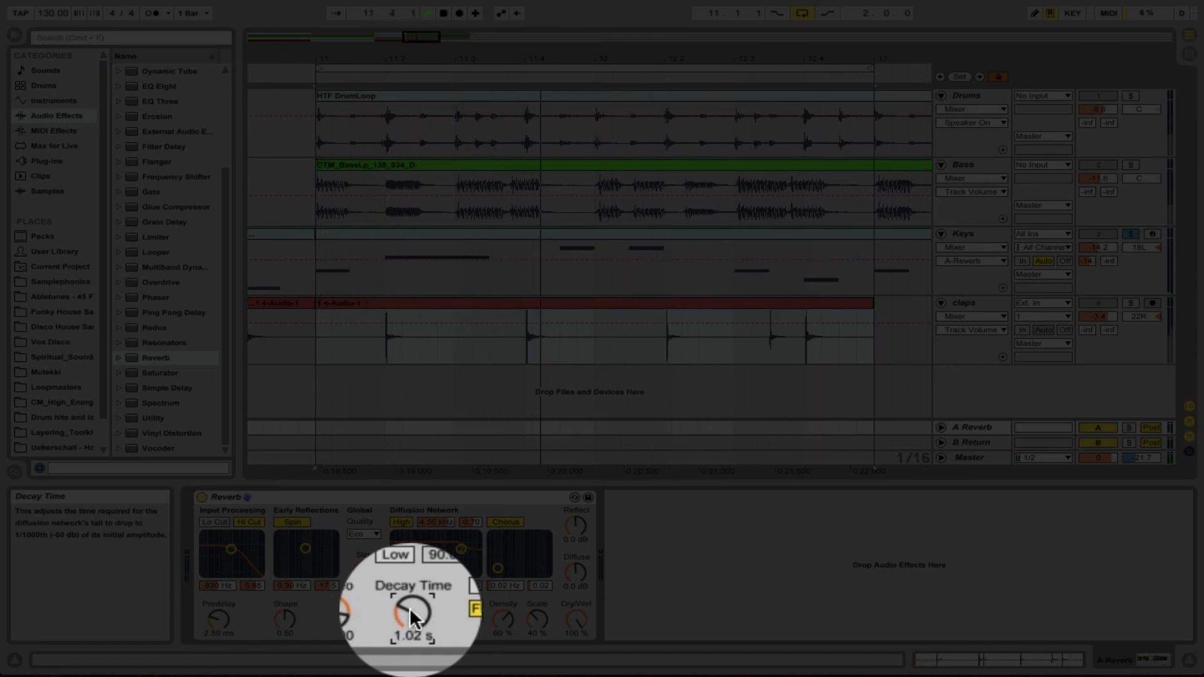
pyautogui.press('space')
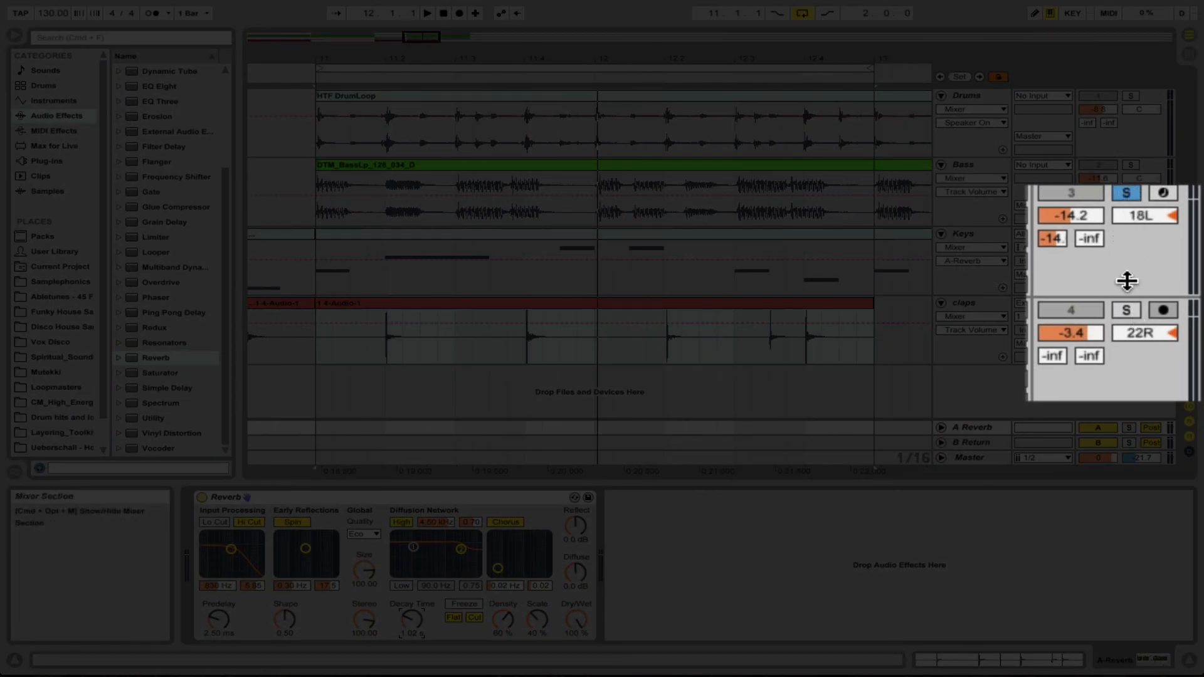
# Step: Solo claps alongside Keys, set the claps' reverb send to about -18 dB during playback, and unsolo both tracks to play the full mix
pyautogui.click(1124, 310)
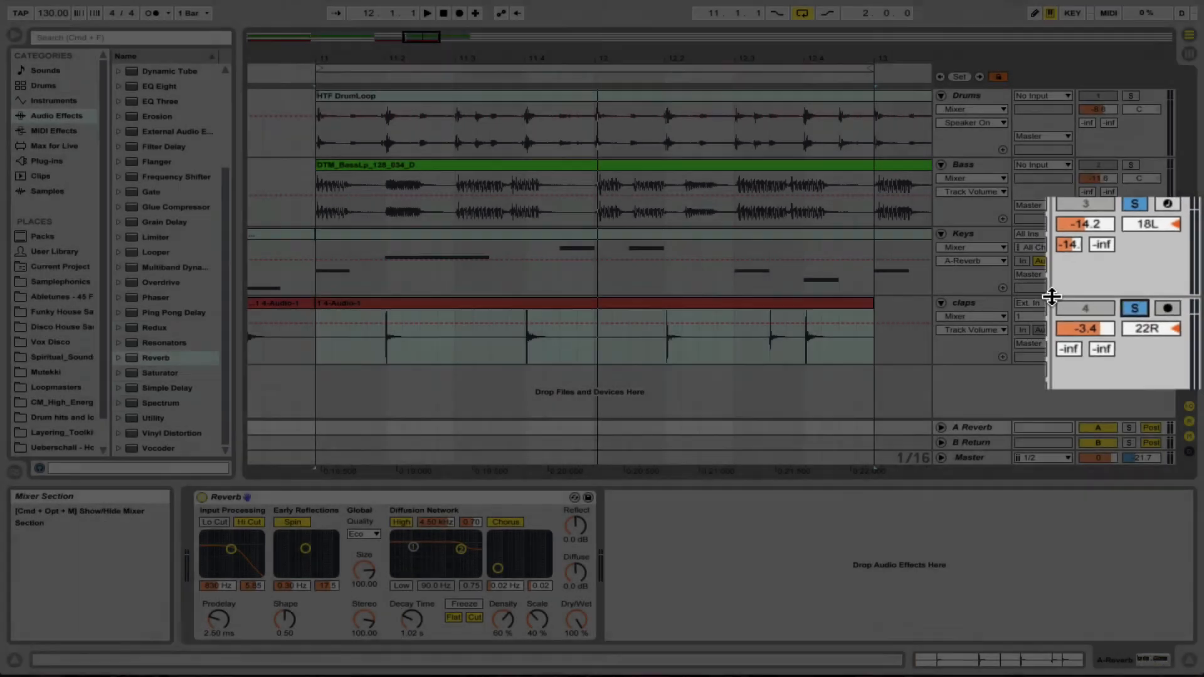
pyautogui.press('space')
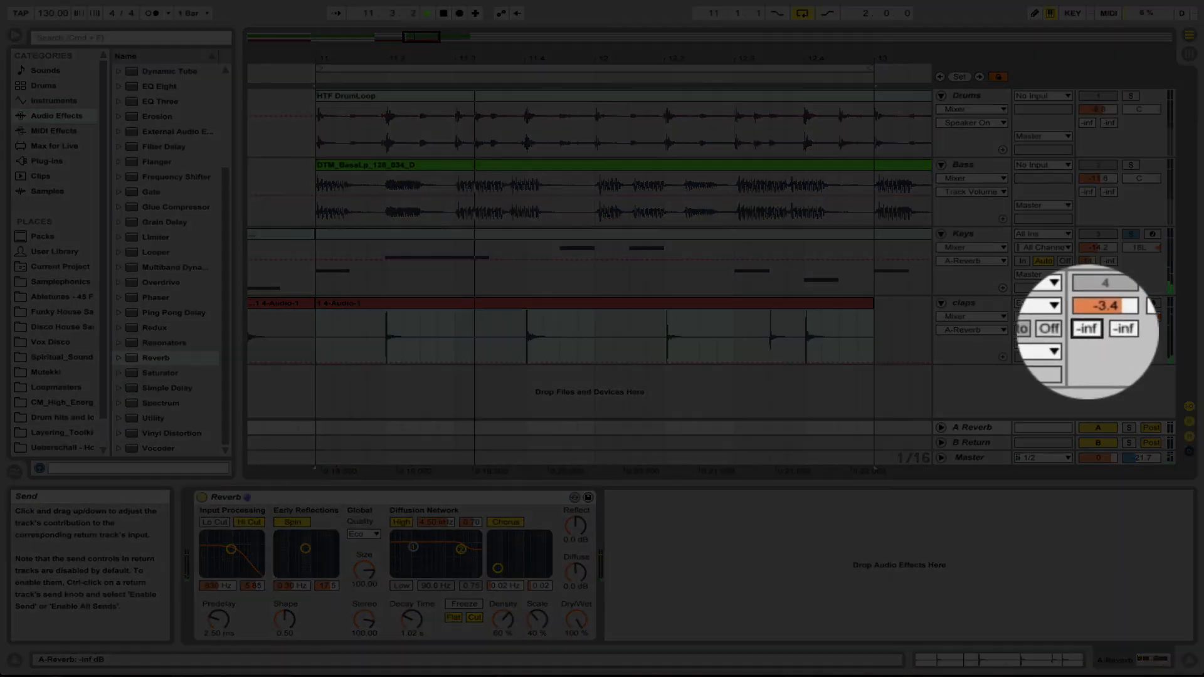
pyautogui.moveTo(1087, 330)
pyautogui.mouseDown()
pyautogui.moveTo(1087, 295)
pyautogui.moveTo(1087, 309)
pyautogui.mouseUp()
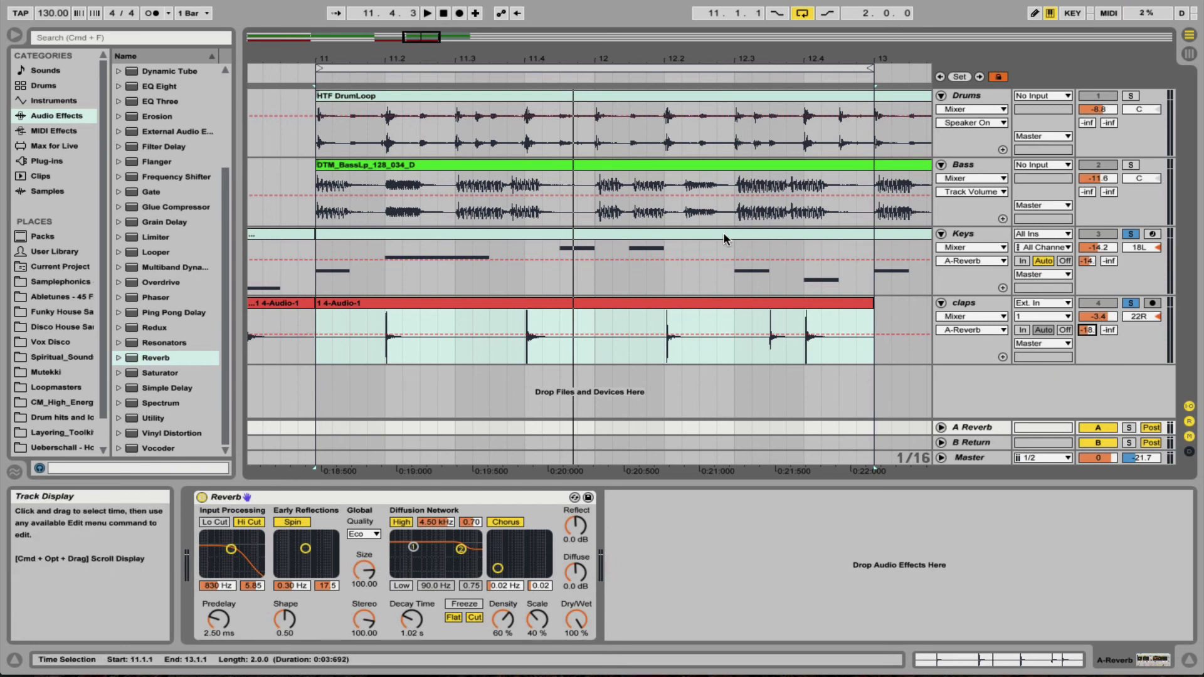
pyautogui.click(1131, 235)
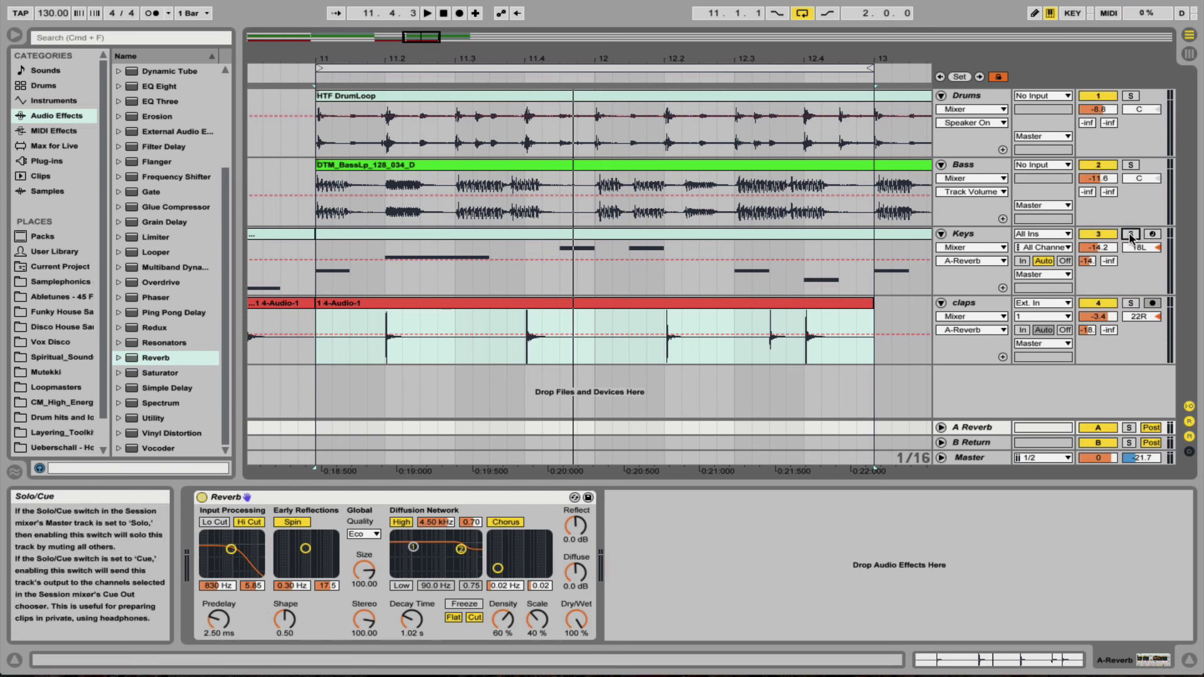
pyautogui.press('space')
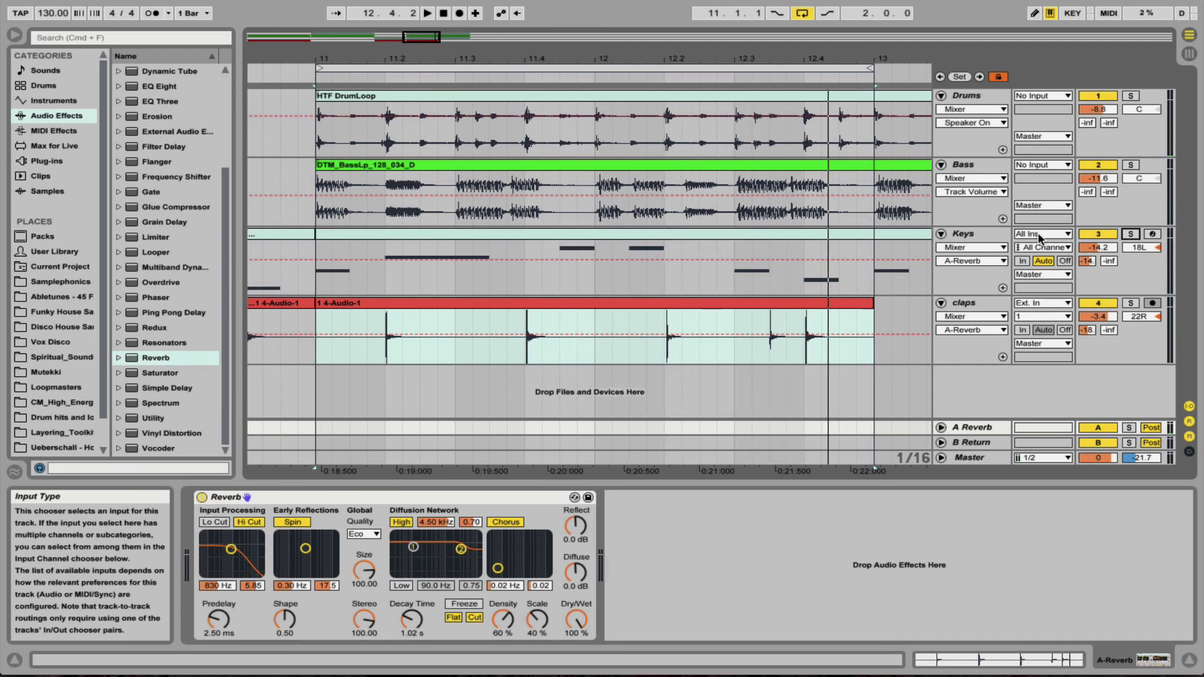
# Step: Add a Simple Delay to return track B with right delay time 8, Feedback 23% and Dry/Wet 100%
pyautogui.click(972, 242)
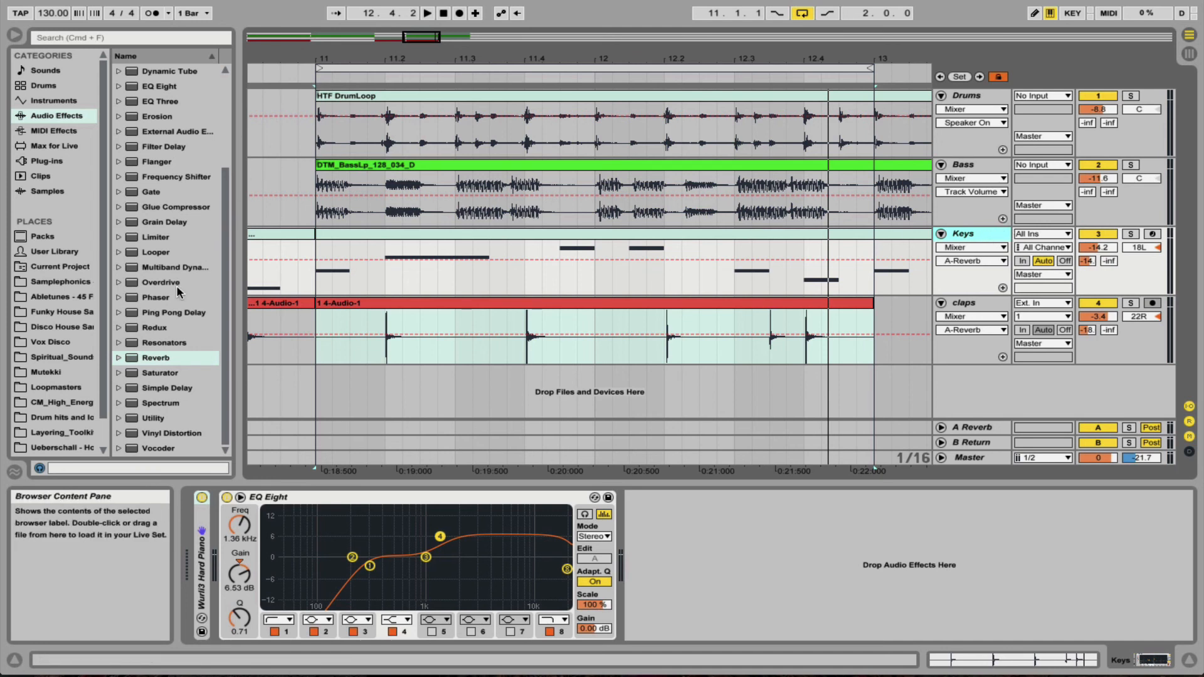
pyautogui.click(167, 389)
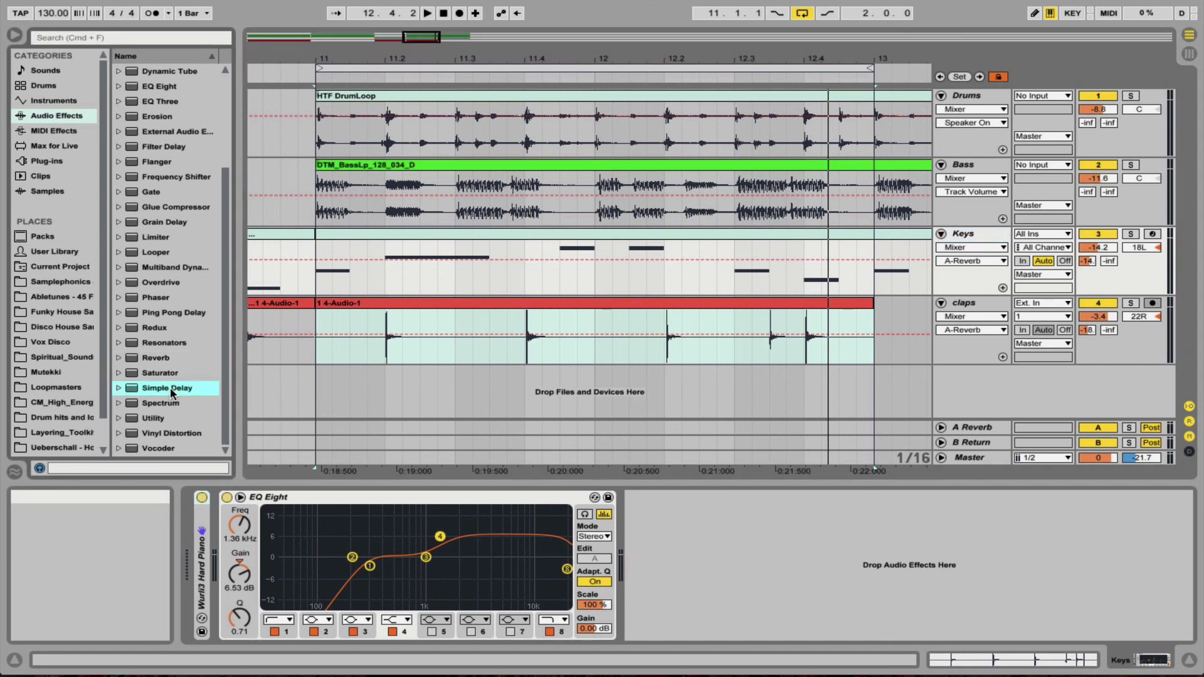
pyautogui.click(975, 441)
pyautogui.moveTo(163, 388)
pyautogui.mouseDown()
pyautogui.moveTo(217, 384)
pyautogui.moveTo(603, 554)
pyautogui.mouseUp()
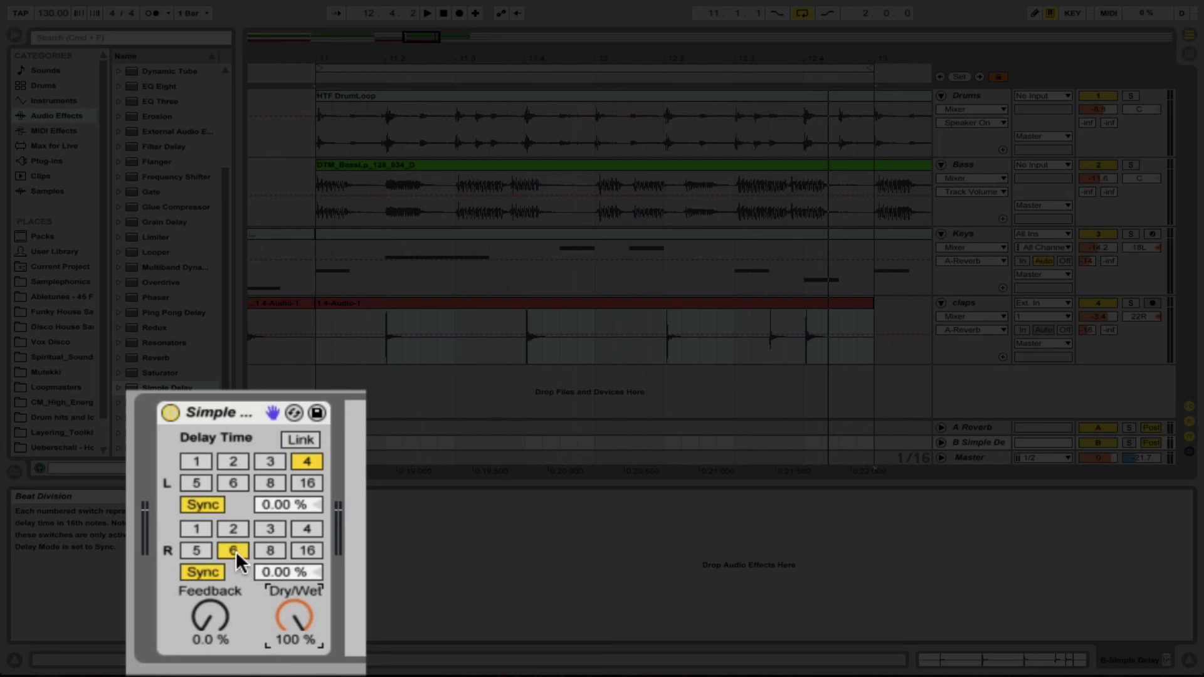
pyautogui.click(270, 550)
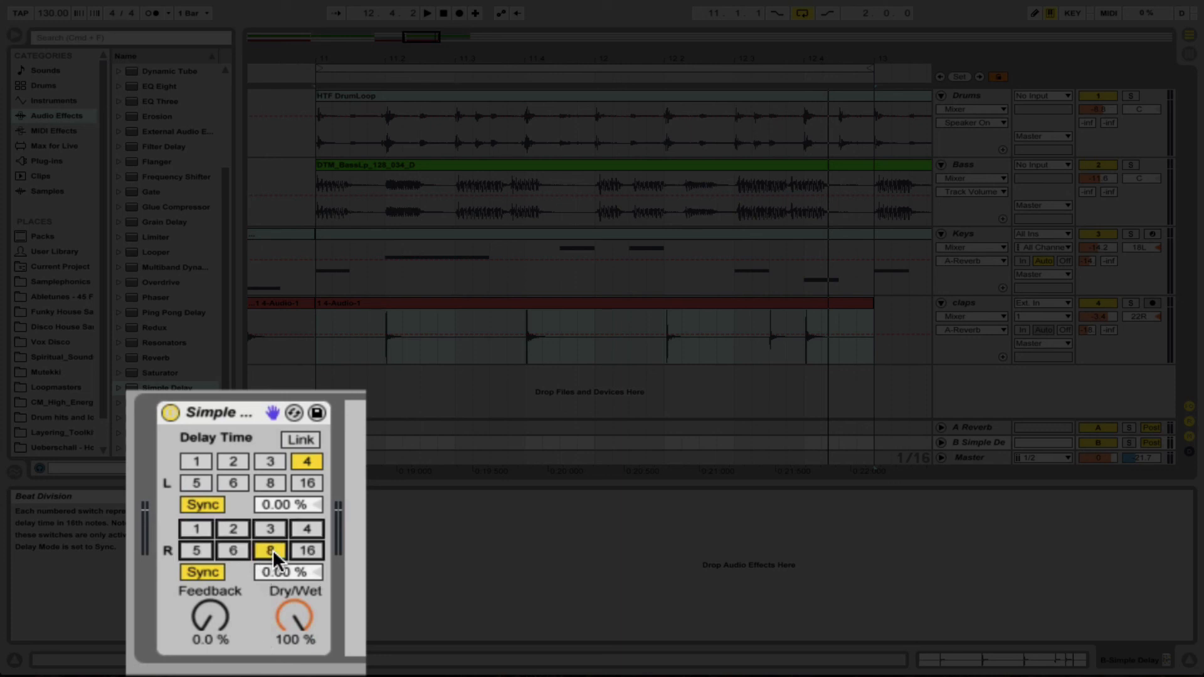
pyautogui.click(209, 613)
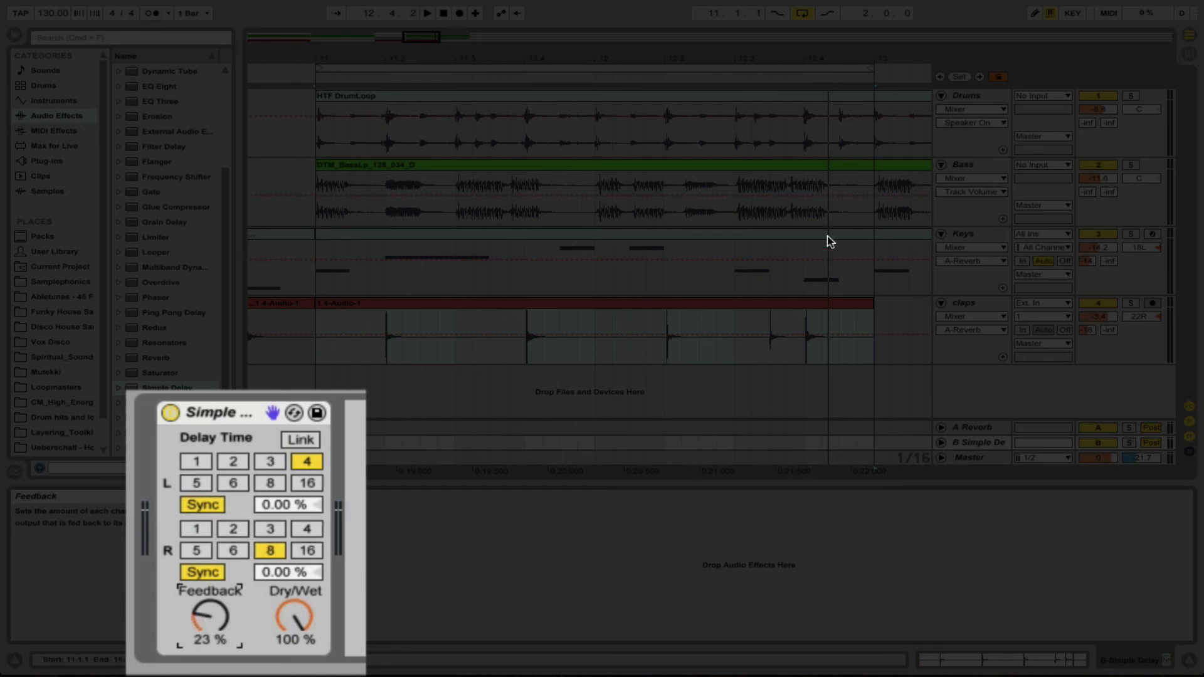
# Step: Solo Keys during playback, raise its delay send to about -10 dB, then unsolo it and lower its volume to -17.0 dB
pyautogui.press('space')
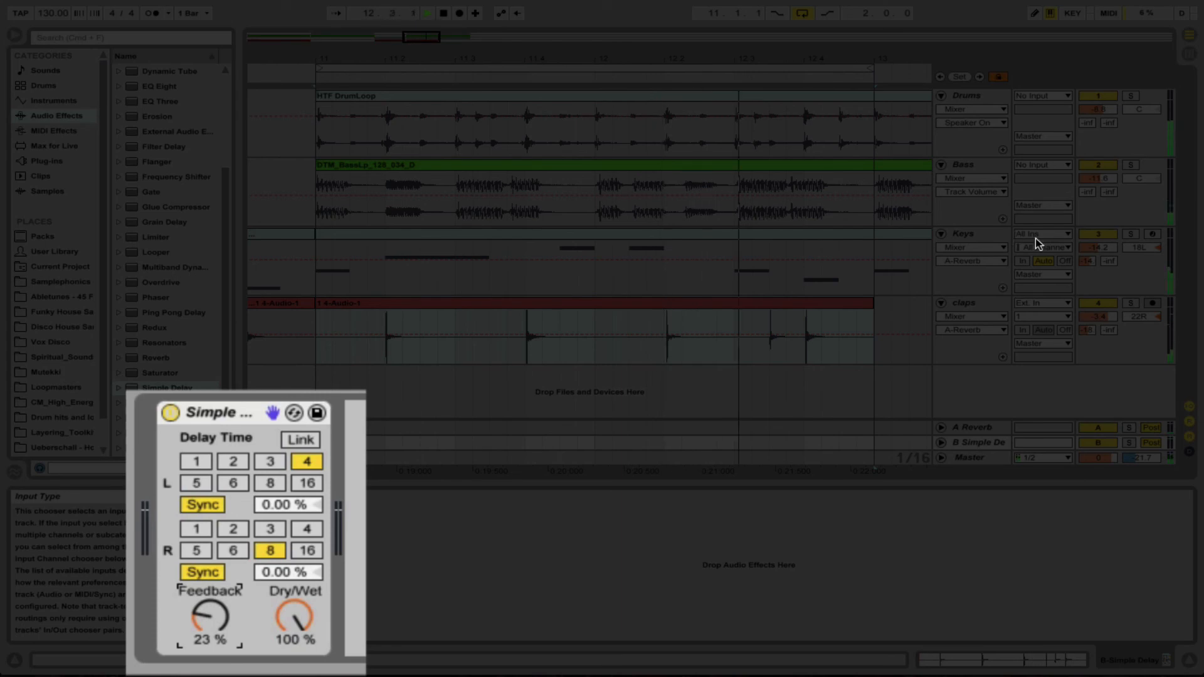
pyautogui.click(1130, 234)
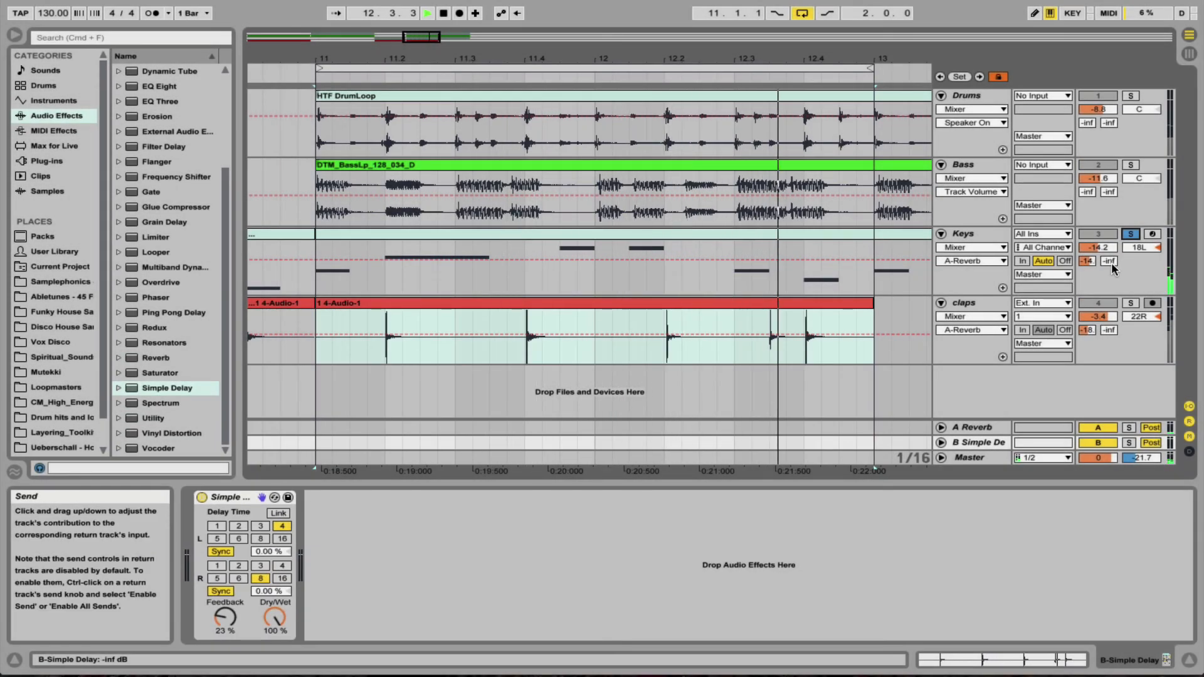
pyautogui.moveTo(1108, 261); pyautogui.dragTo(1109, 236)
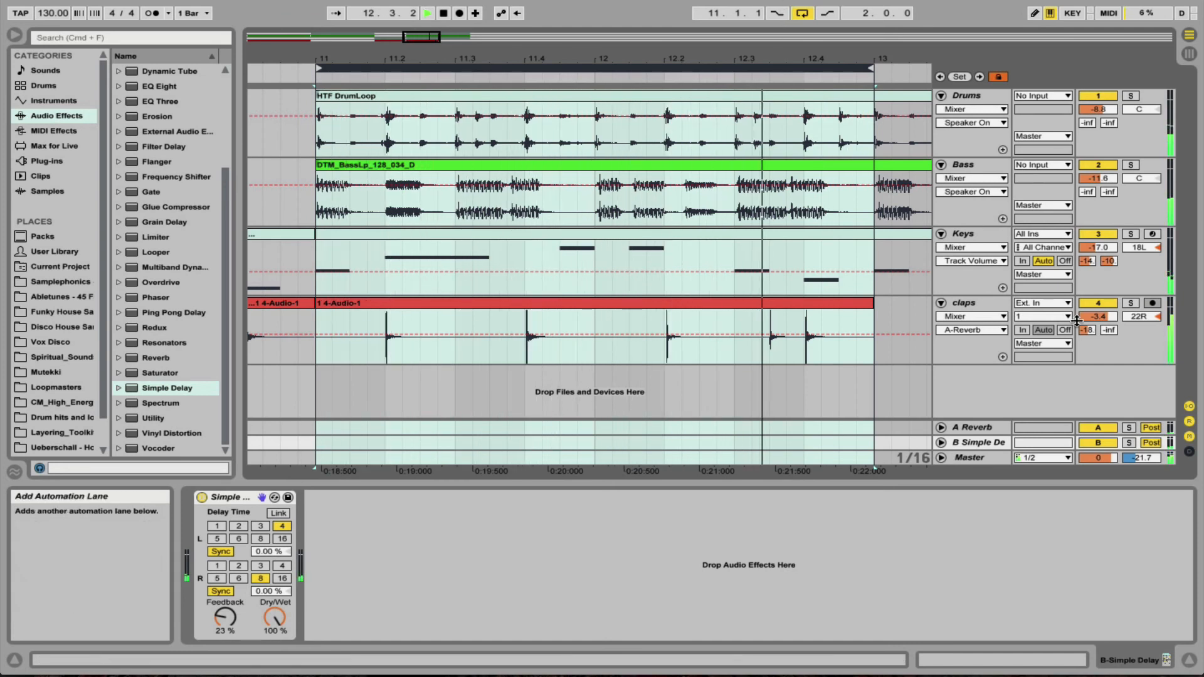
# Step: Lower the claps track's volume to about -4.9 dB against the full mix and select the Bass track's volume
pyautogui.moveTo(1097, 321); pyautogui.dragTo(1097, 376)
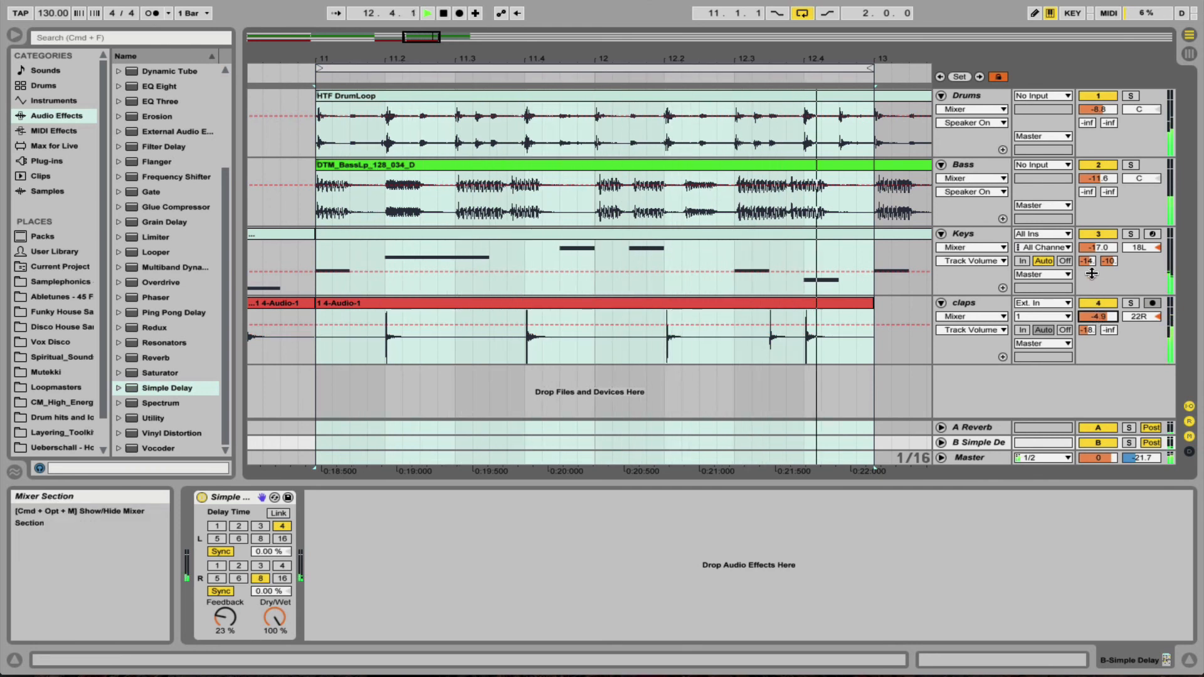
pyautogui.click(1101, 178)
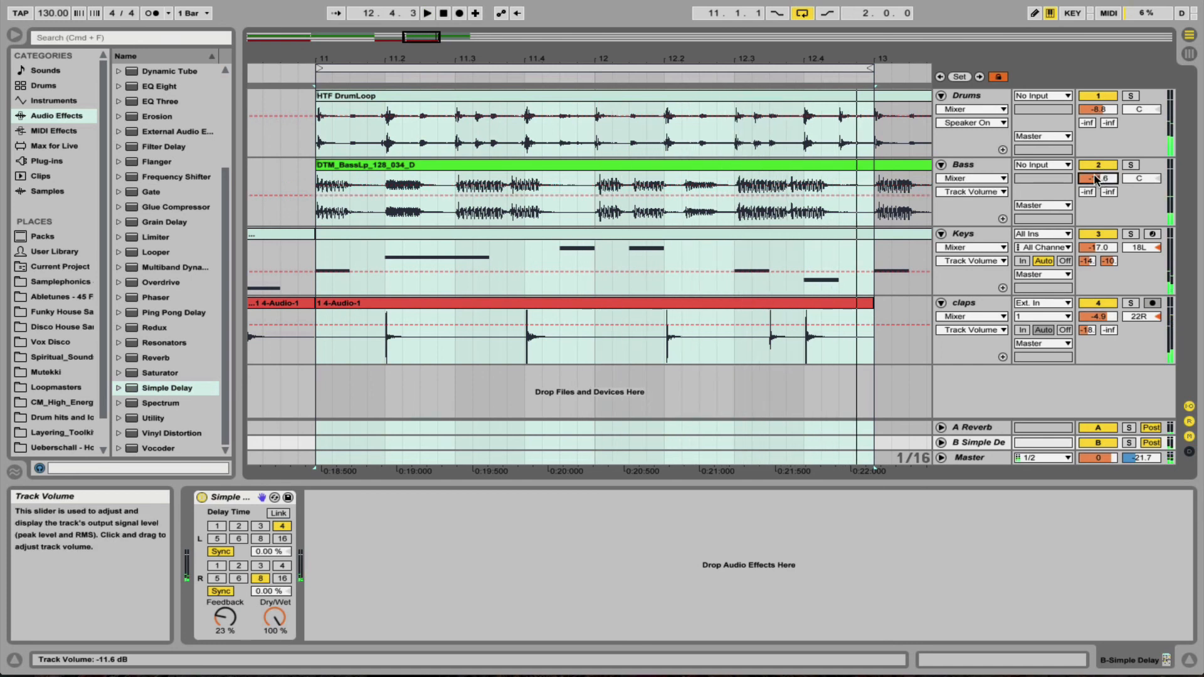